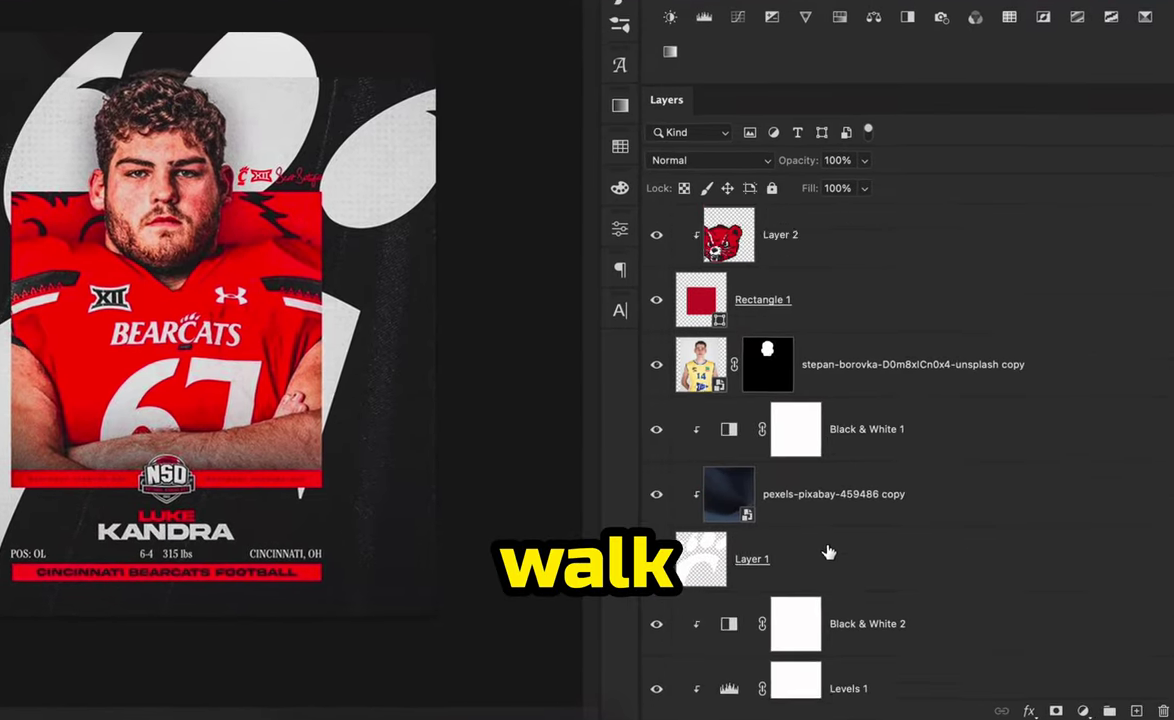
Scroll to view the Example graphic layer above the Background in Untitled-1
{"action": "scroll", "coordinate": [835, 530], "scroll_direction": "up", "scroll_amount": 10}
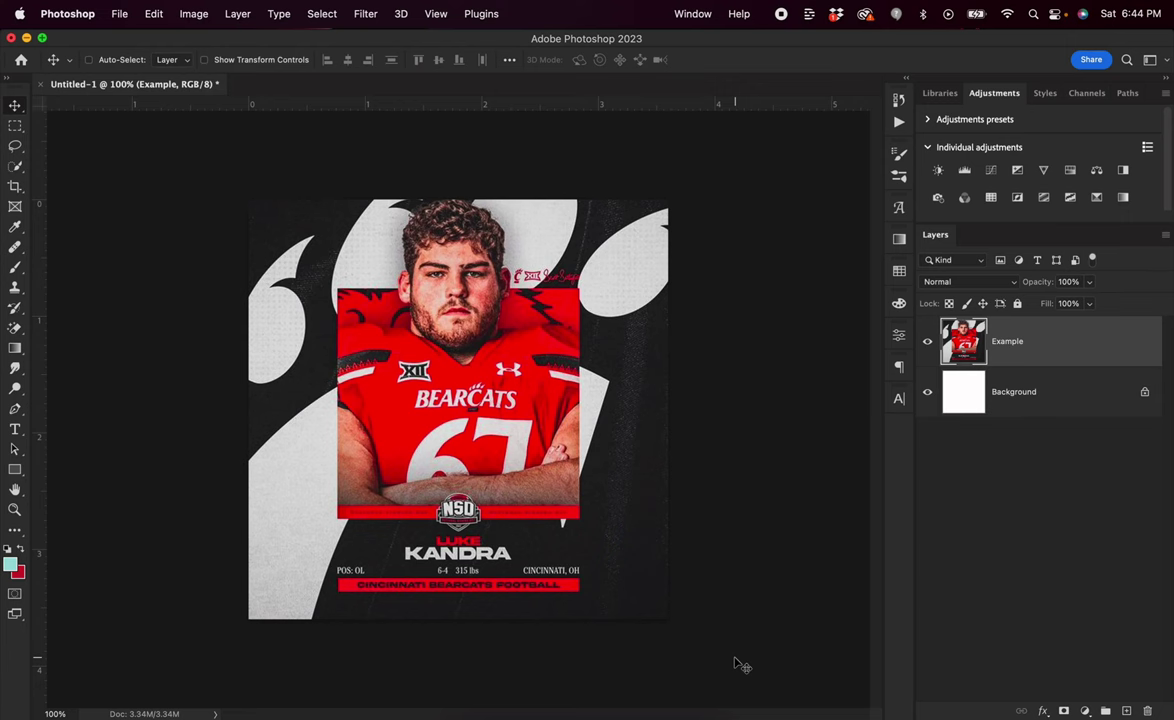
Check the image size without changes, then add a Solid Color fill layer and hide it
{"action": "key", "text": "super+alt+i"}
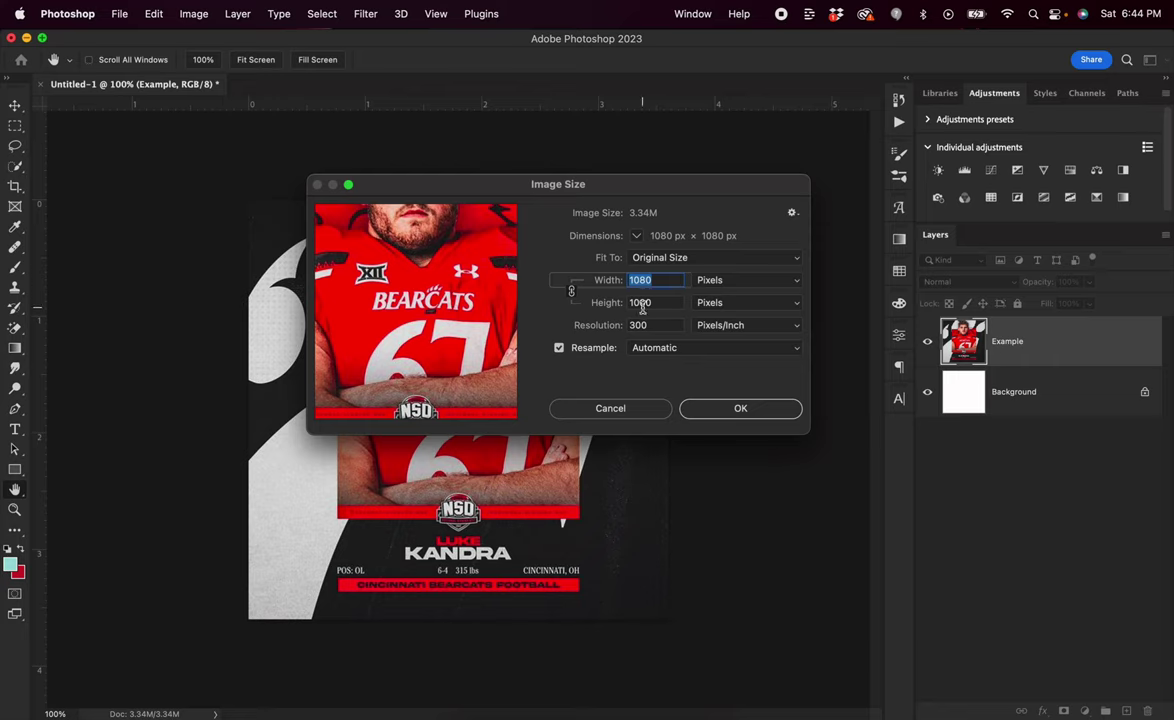
{"action": "left_click", "coordinate": [615, 408]}
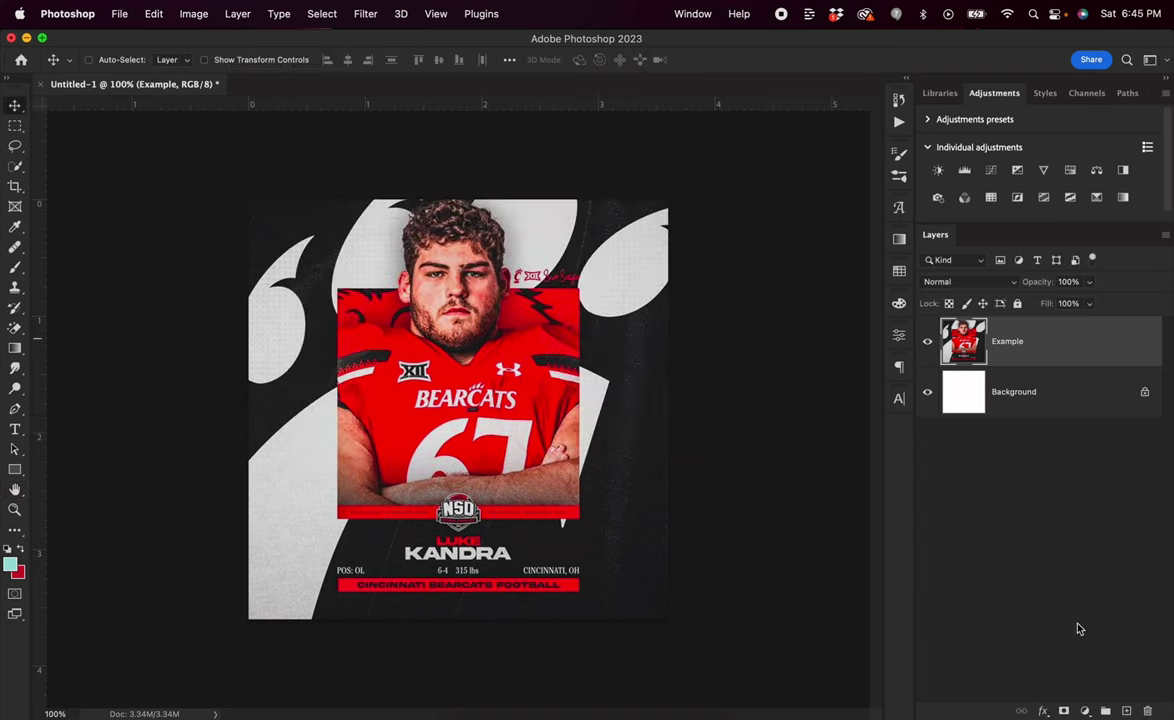
{"action": "left_click", "coordinate": [1086, 712]}
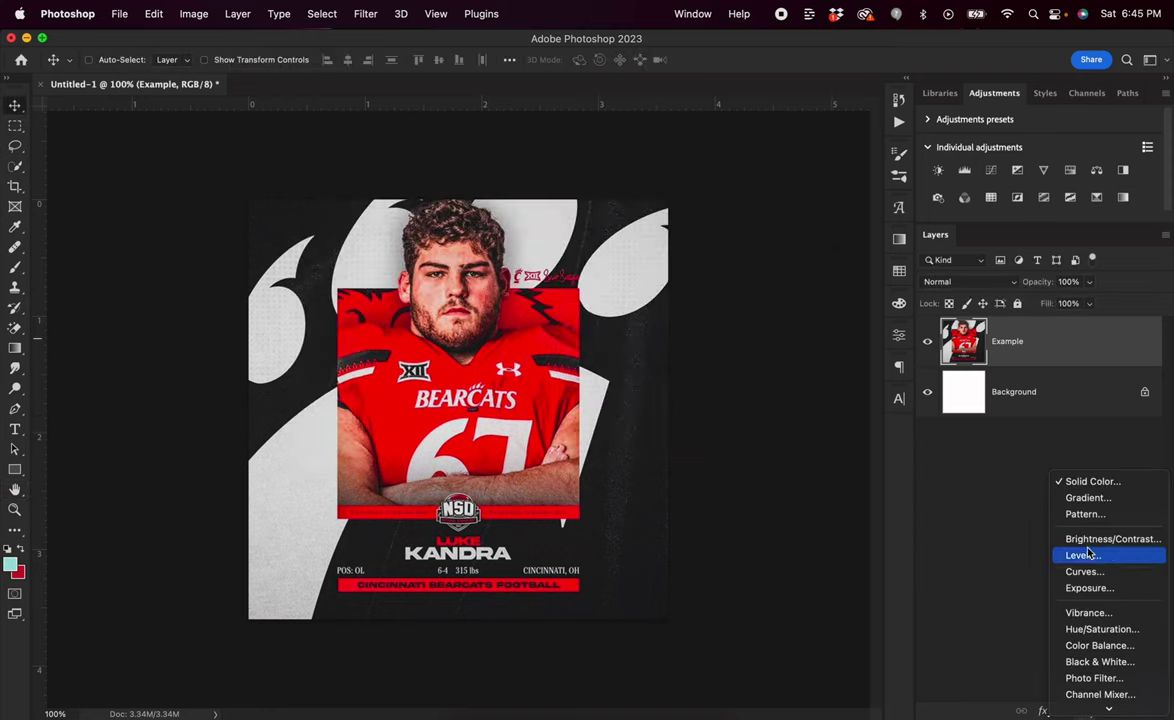
{"action": "left_click", "coordinate": [1078, 482]}
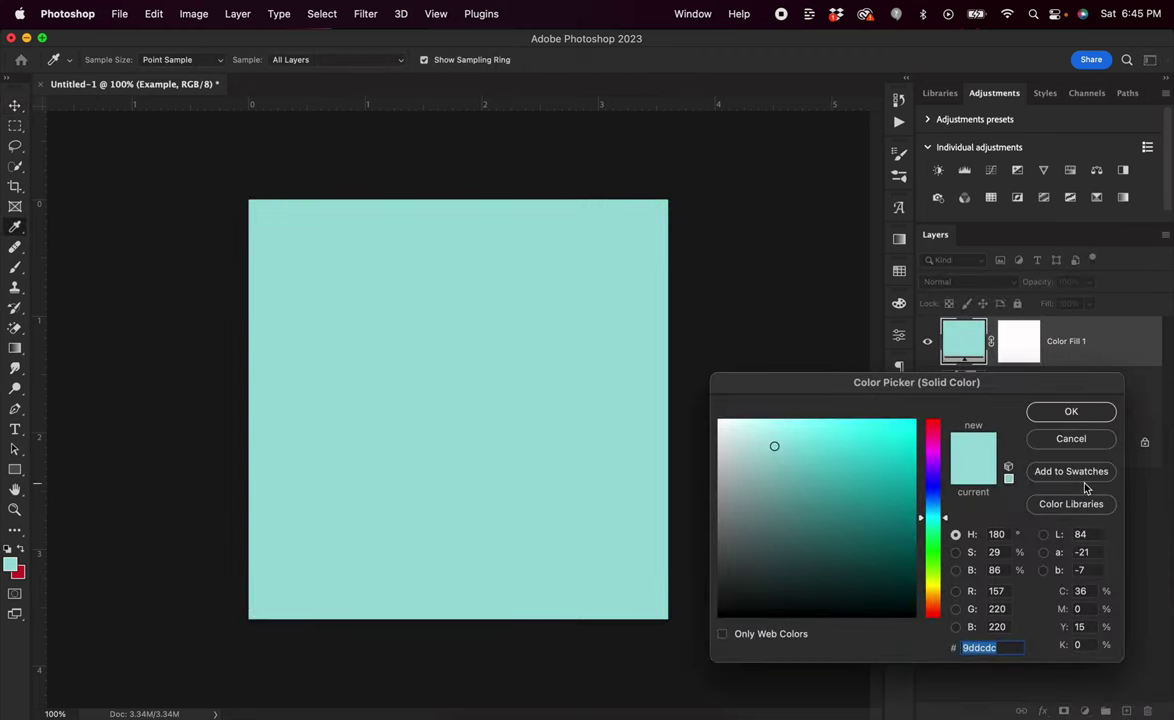
{"action": "left_click", "coordinate": [1050, 412]}
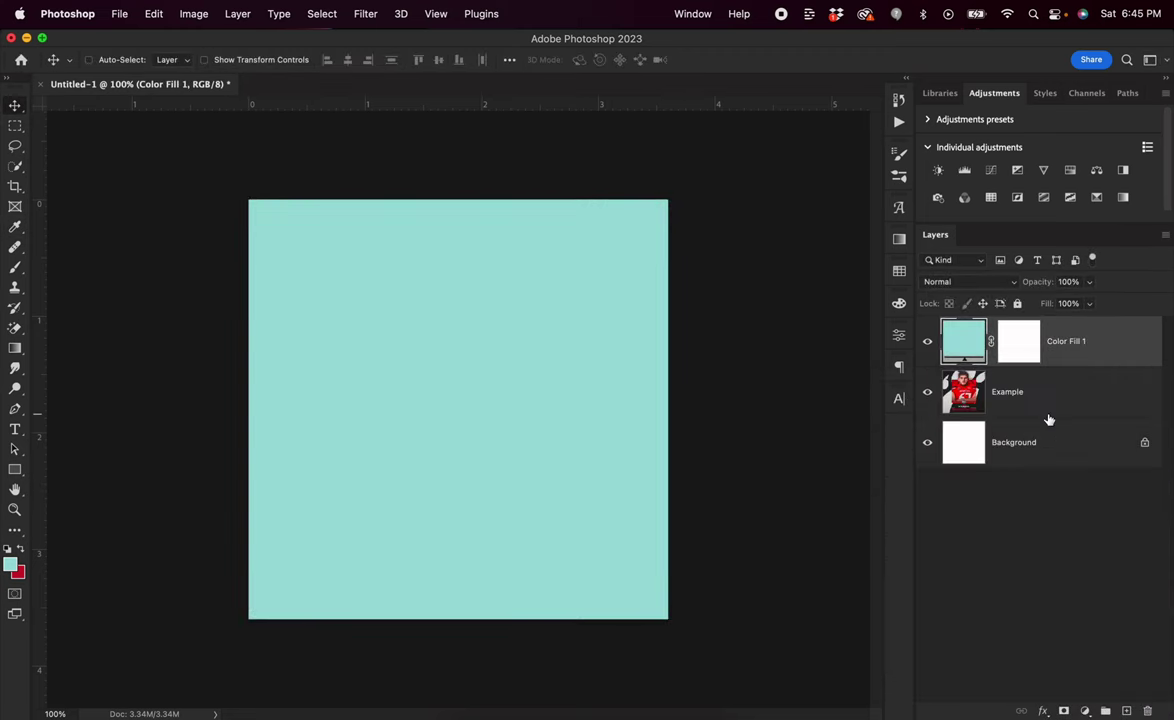
{"action": "left_click", "coordinate": [927, 341]}
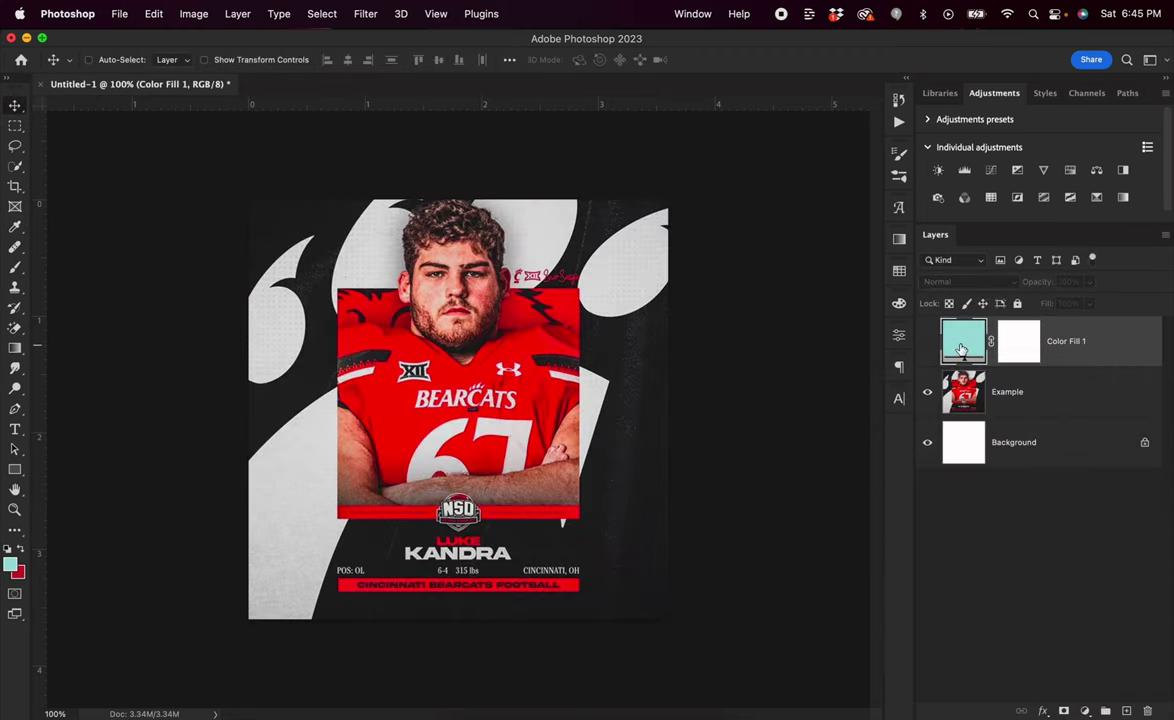
Recolour the fill layer to the example's dark grey background, leaving it hidden
{"action": "double_click", "coordinate": [961, 347]}
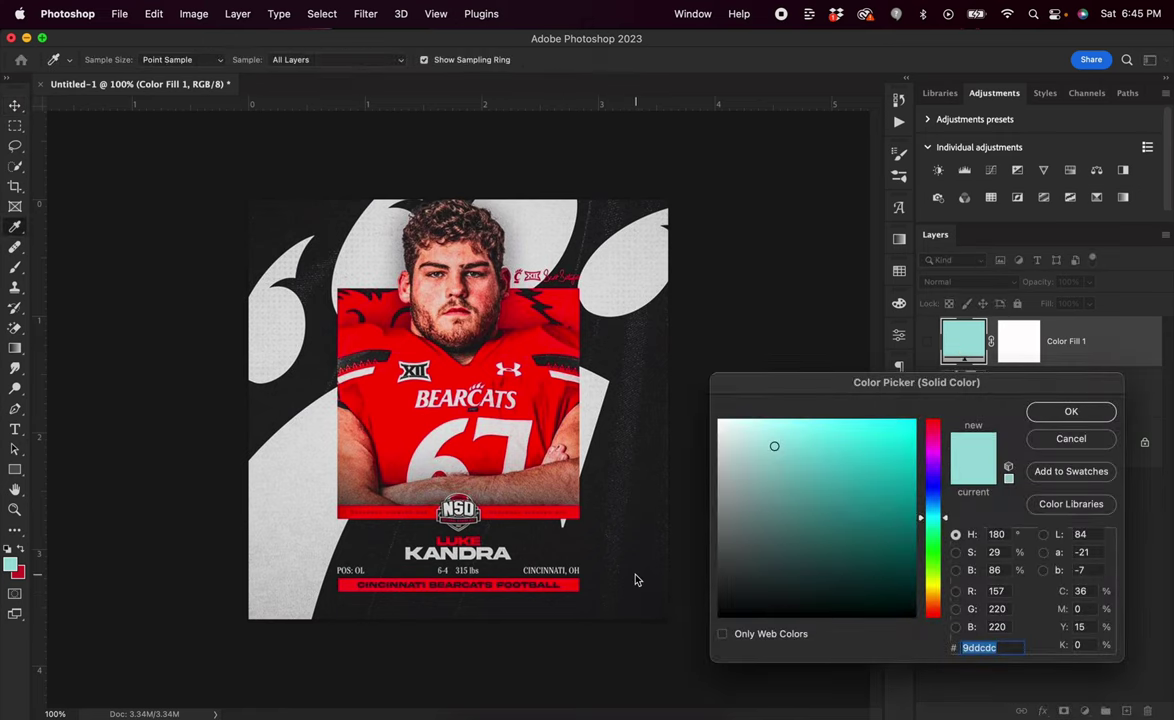
{"action": "left_click", "coordinate": [585, 536]}
{"action": "left_click", "coordinate": [1070, 412]}
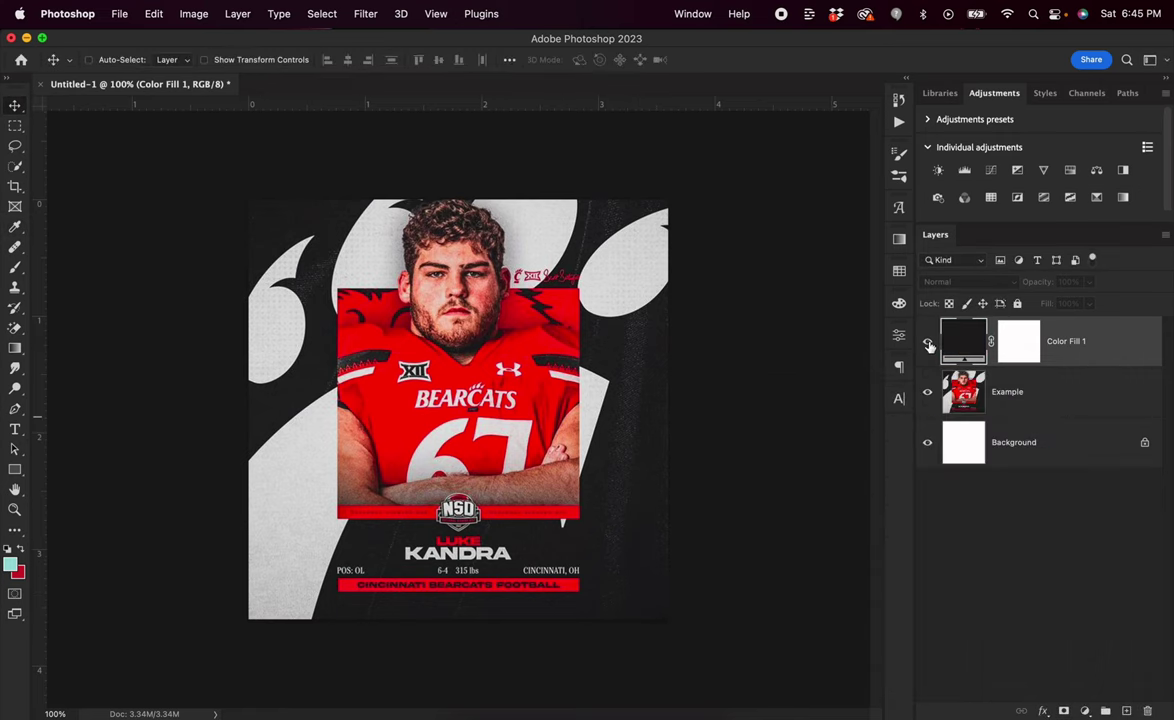
{"action": "left_click", "coordinate": [927, 343]}
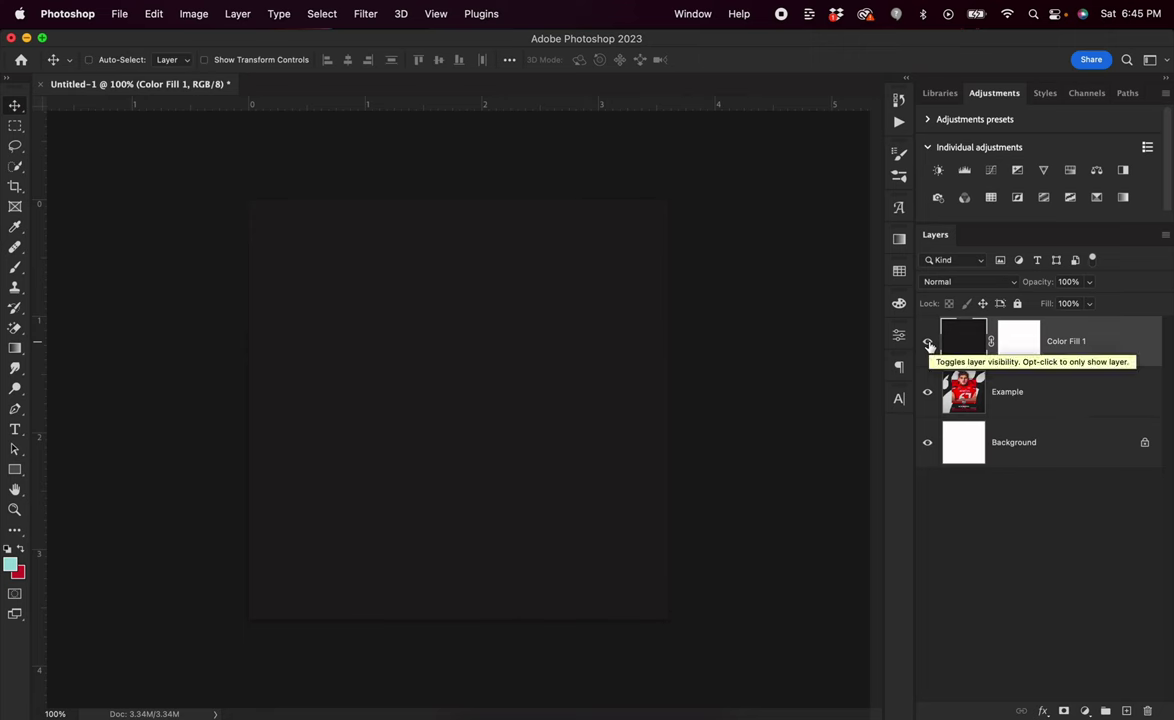
{"action": "left_click", "coordinate": [928, 343]}
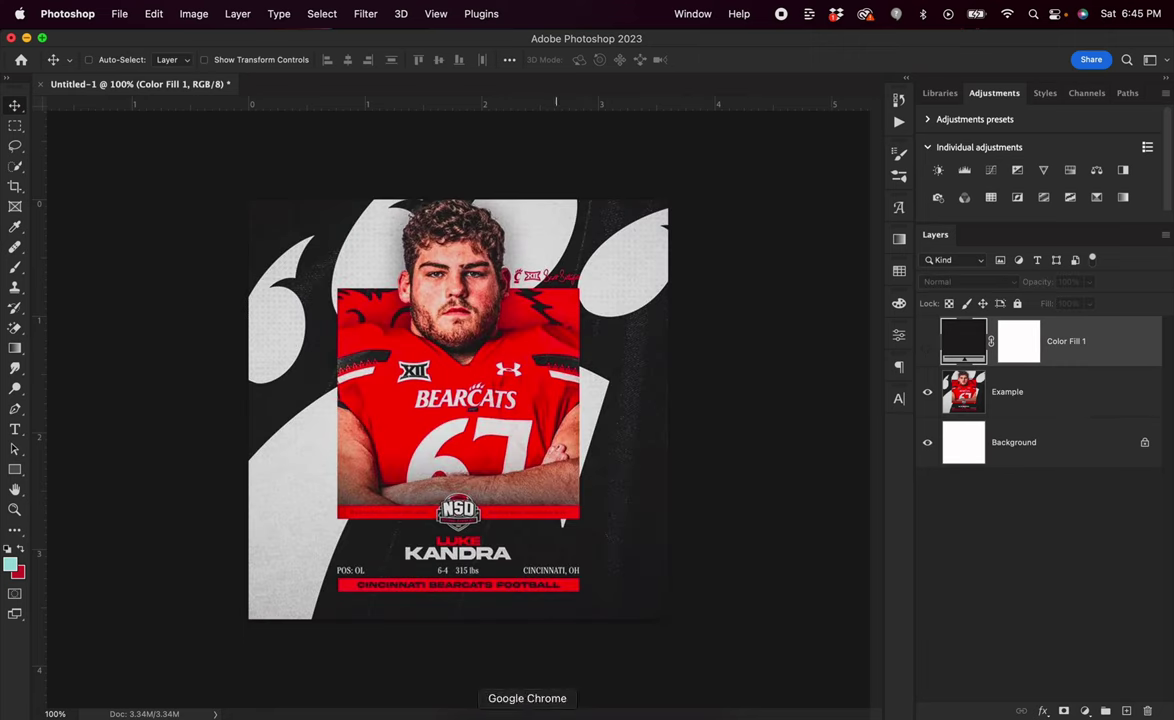
Copy the Cincinnati Bearcats paw logo image from the Chrome search results
{"action": "left_click", "coordinate": [527, 712]}
{"action": "right_click", "coordinate": [979, 428]}
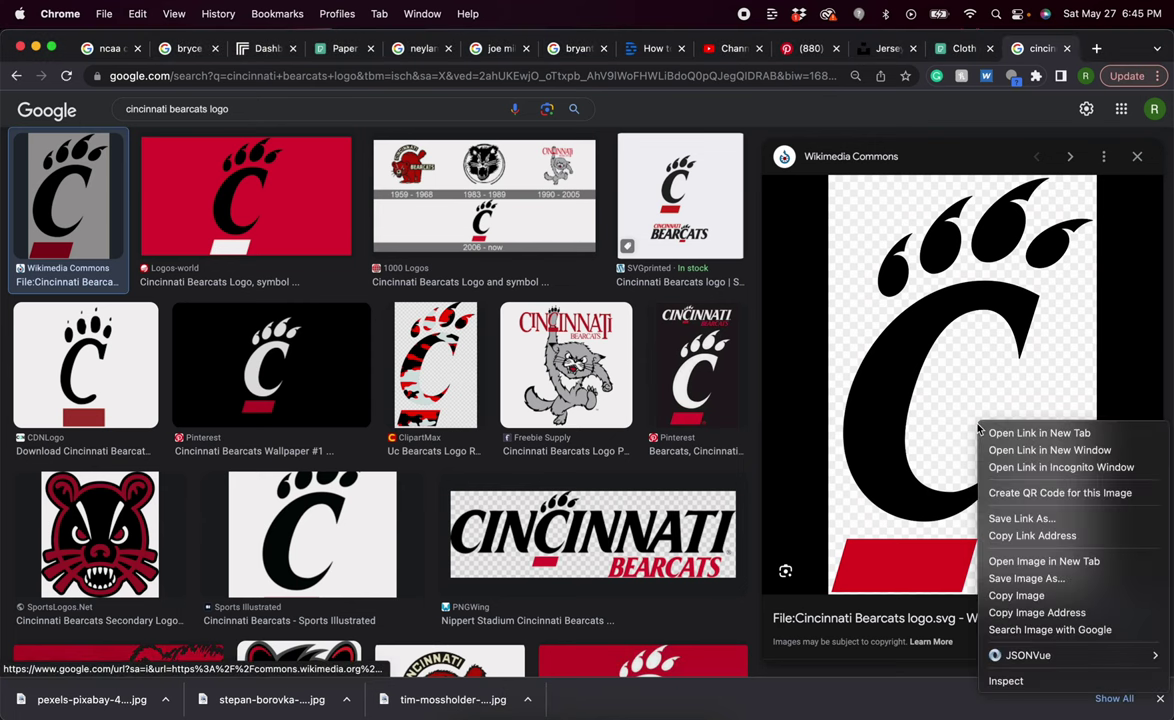
{"action": "left_click", "coordinate": [1016, 596]}
{"action": "left_click", "coordinate": [676, 710]}
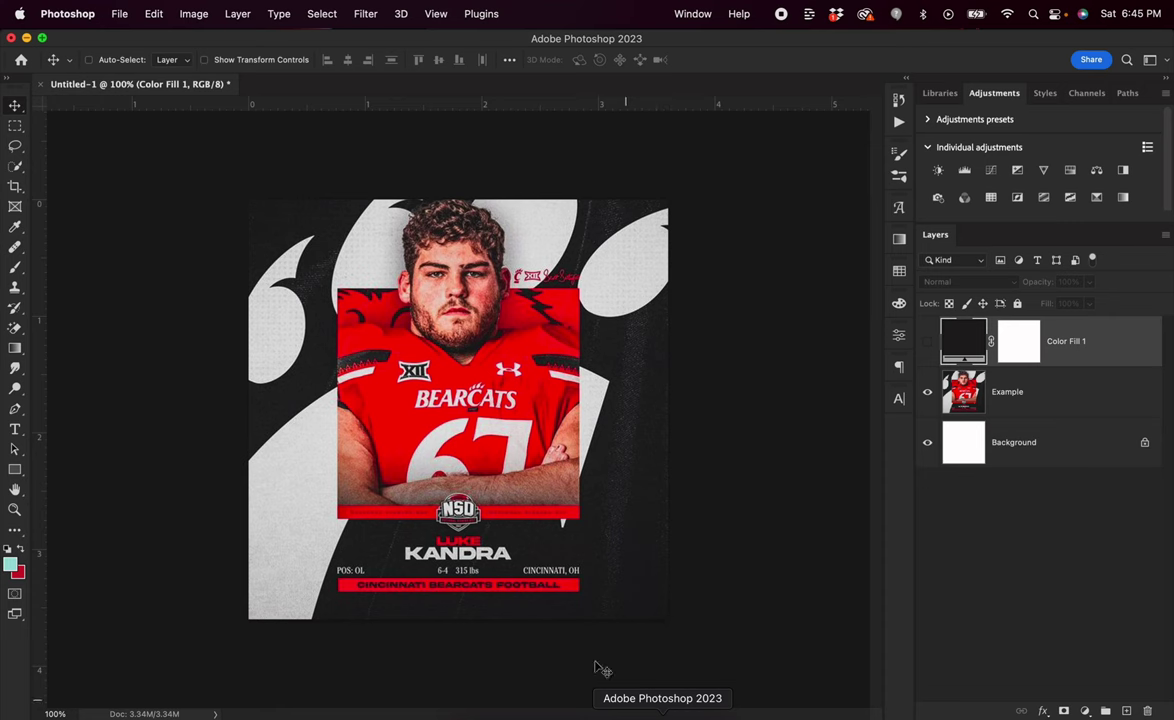
Paste the Bearcats paw logo and scale it up to span the poster
{"action": "key", "text": "super+v"}
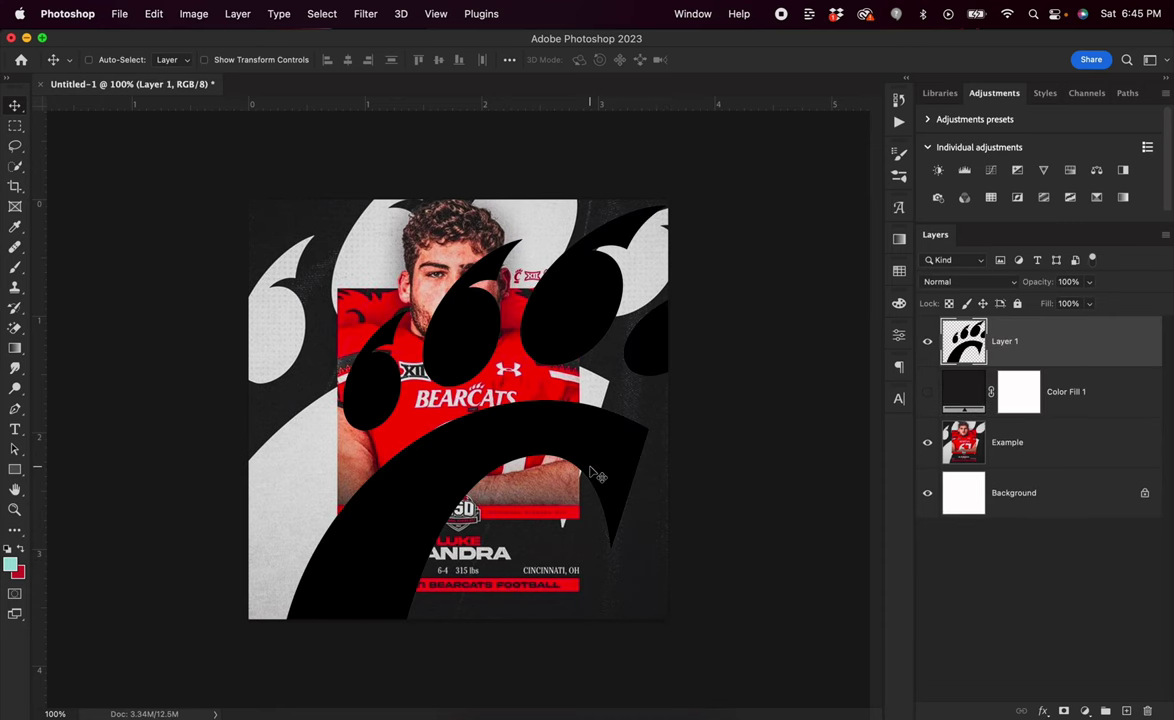
{"action": "left_click_drag", "start_coordinate": [510, 572], "coordinate": [510, 421]}
{"action": "key", "text": "super+t"}
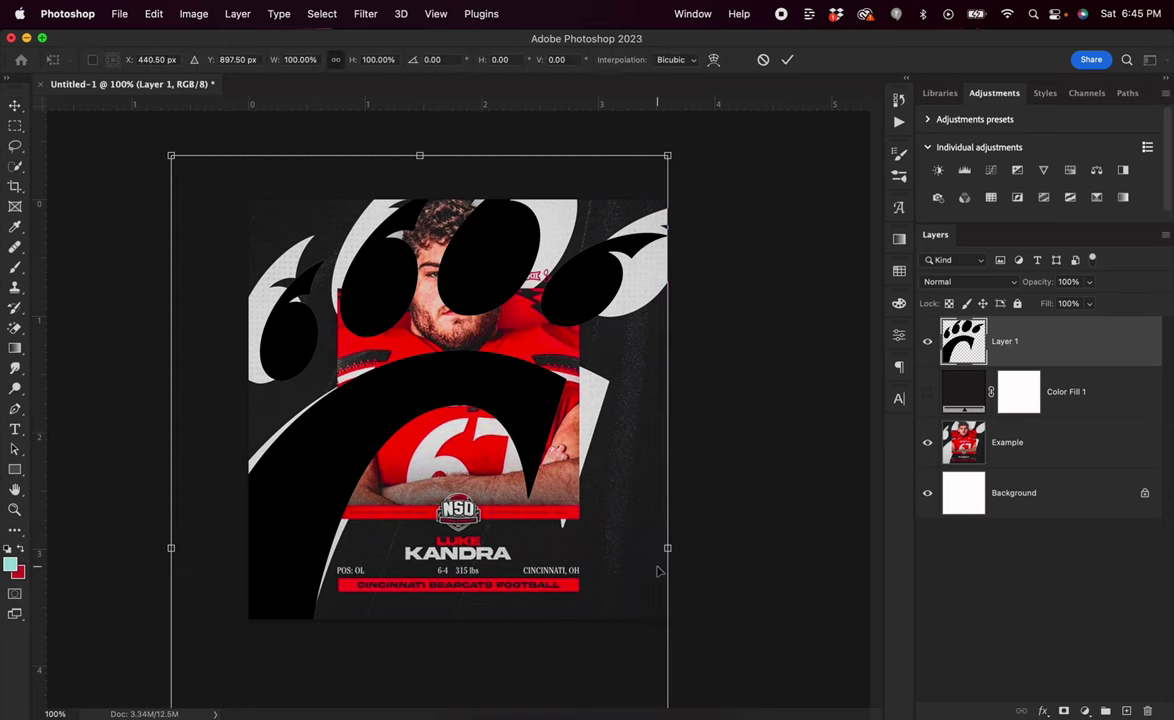
{"action": "left_click_drag", "start_coordinate": [666, 548], "coordinate": [698, 548]}
{"action": "key", "text": "Return"}
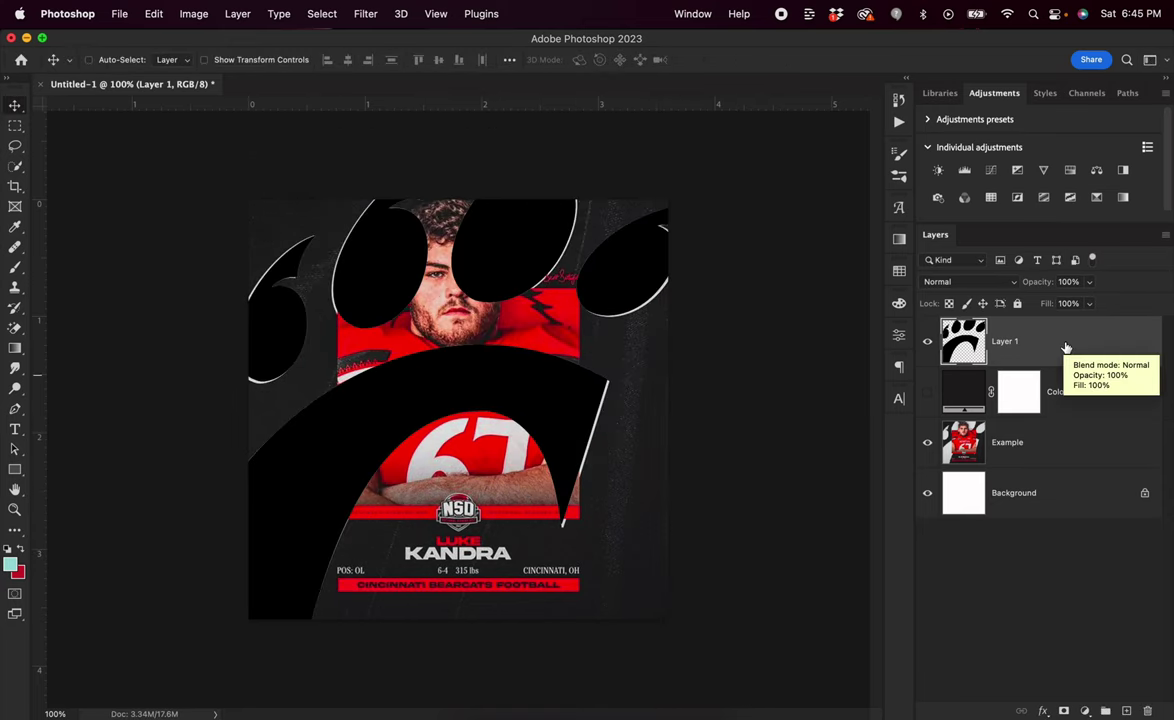
Give the paw layer a white Color Overlay and hide the layer
{"action": "double_click", "coordinate": [1066, 347]}
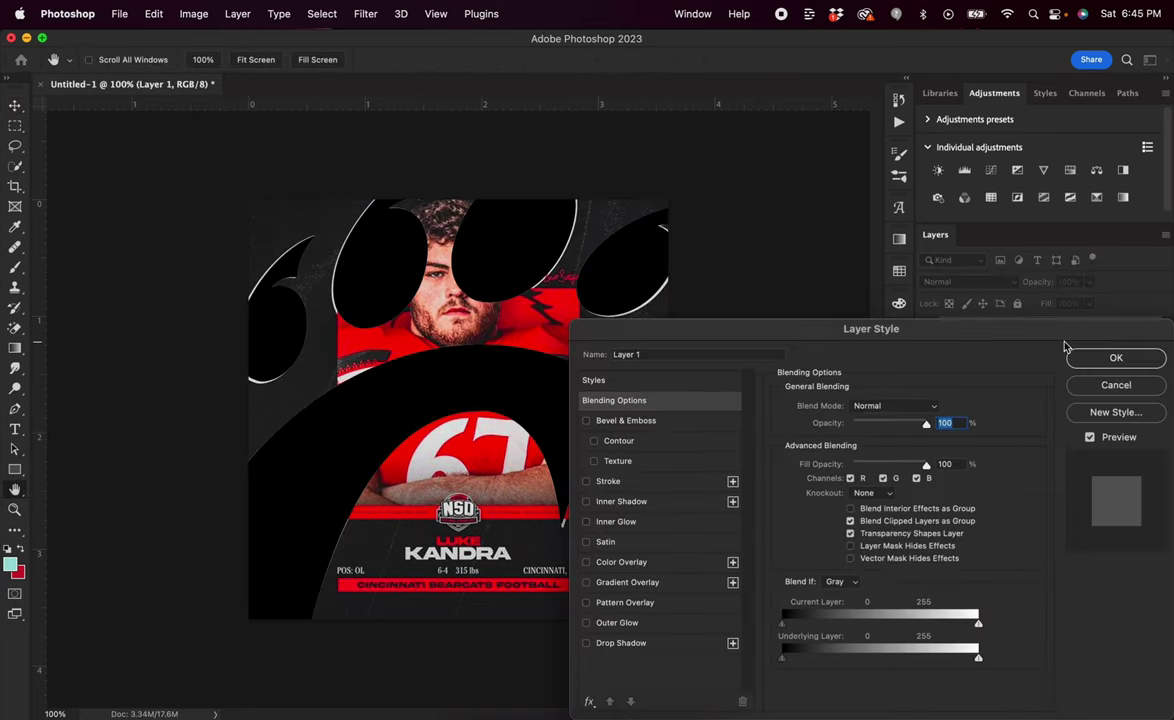
{"action": "left_click", "coordinate": [667, 563]}
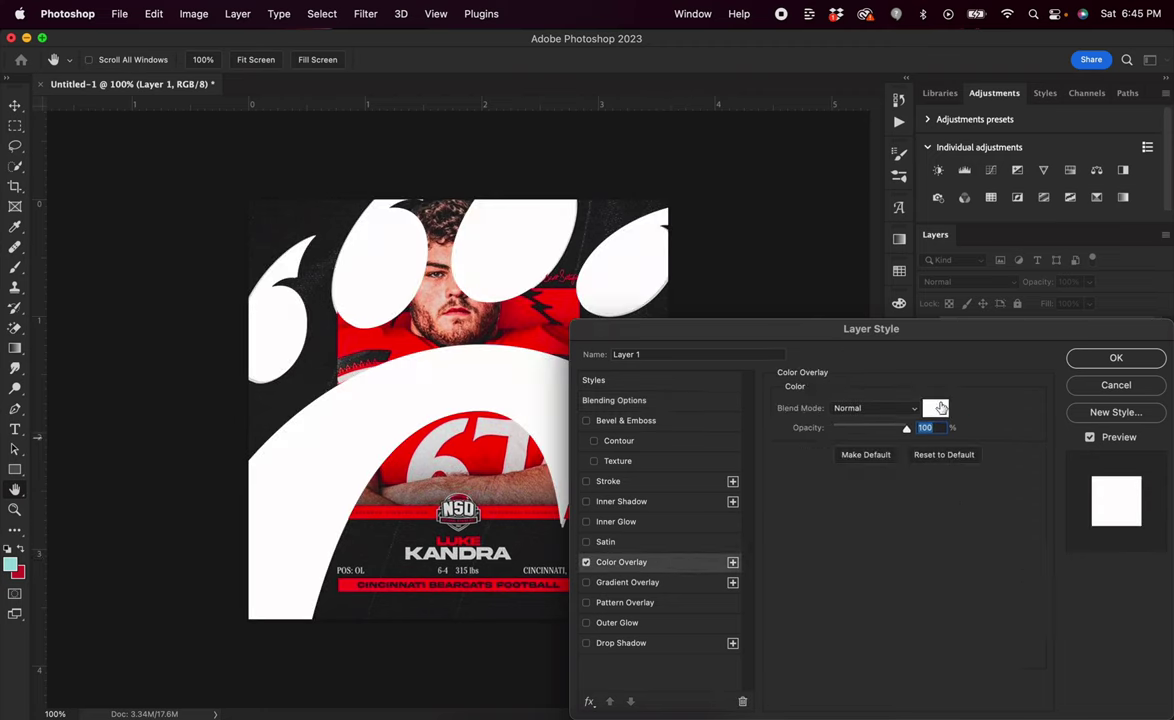
{"action": "left_click", "coordinate": [938, 409]}
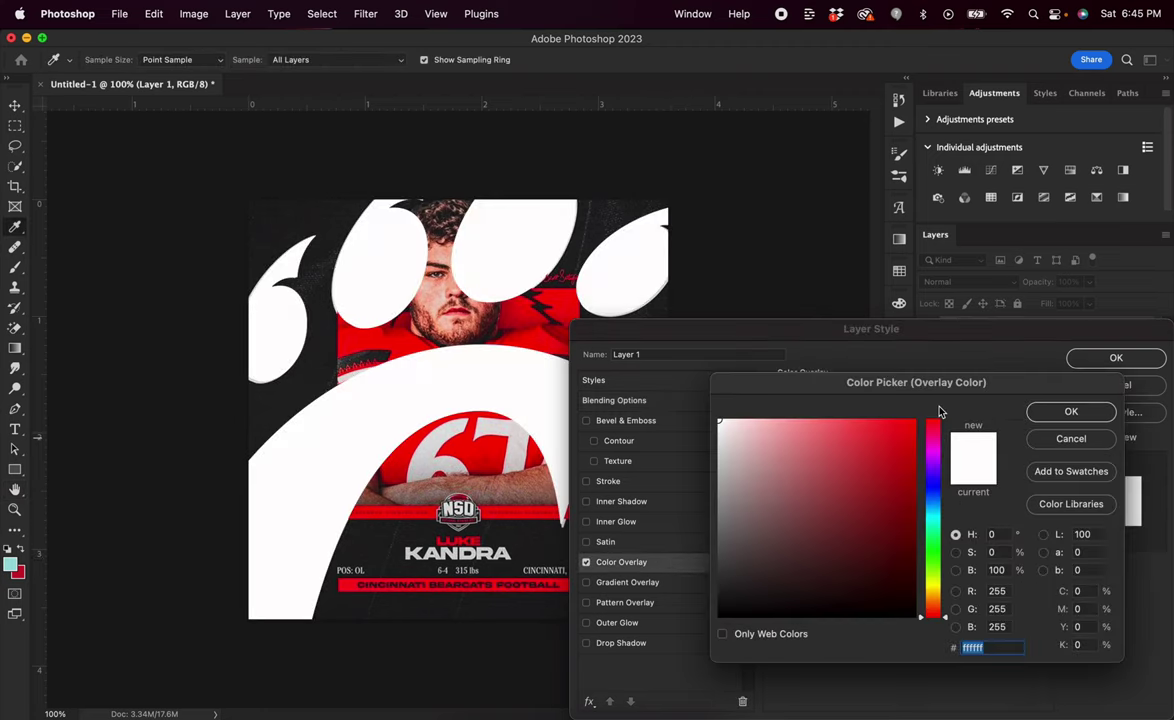
{"action": "left_click", "coordinate": [1067, 411]}
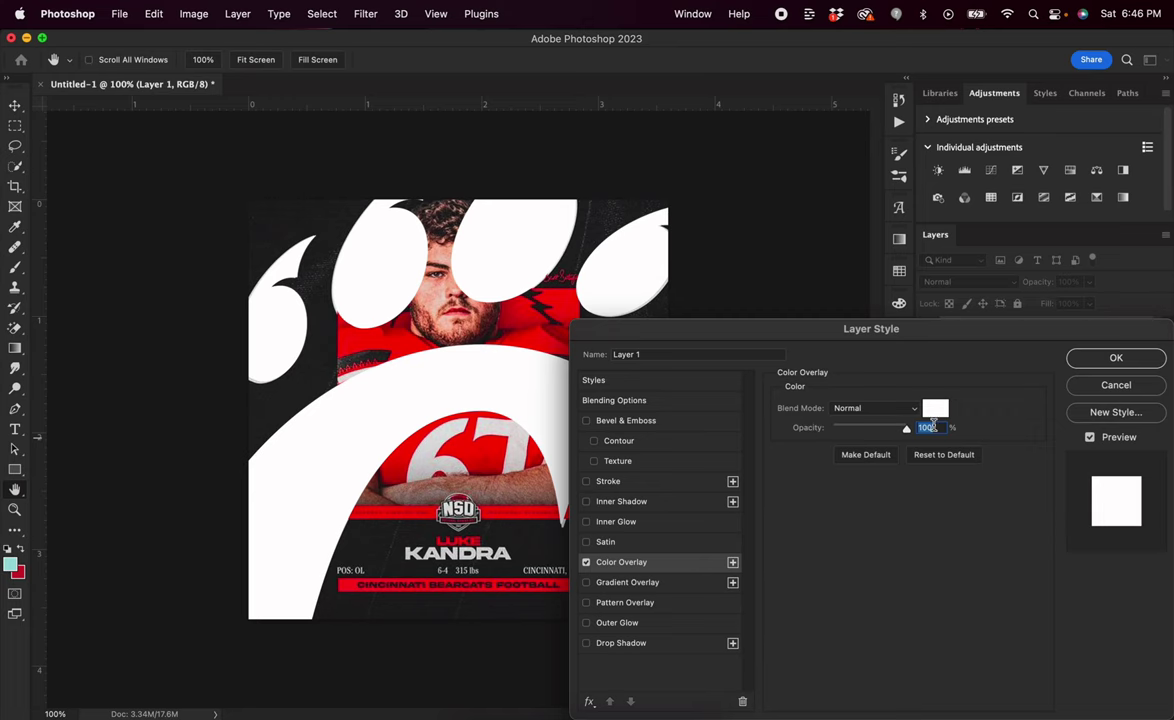
{"action": "key", "text": "Return"}
{"action": "left_click", "coordinate": [936, 345]}
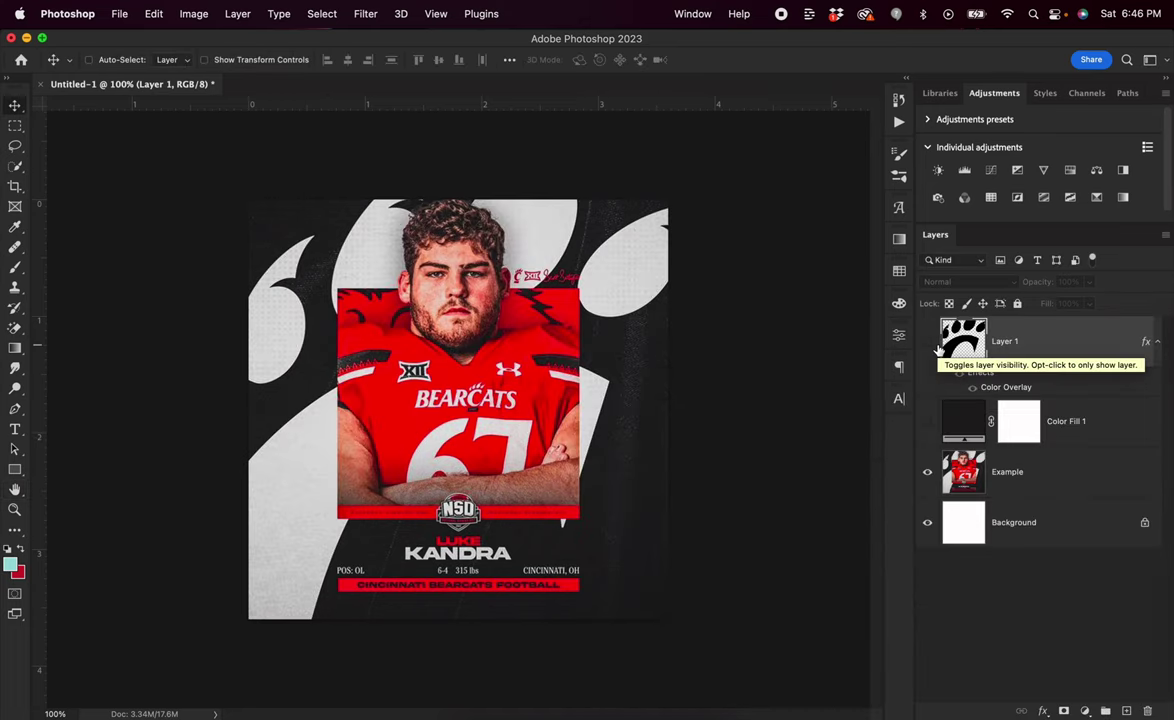
{"action": "left_click", "coordinate": [15, 472]}
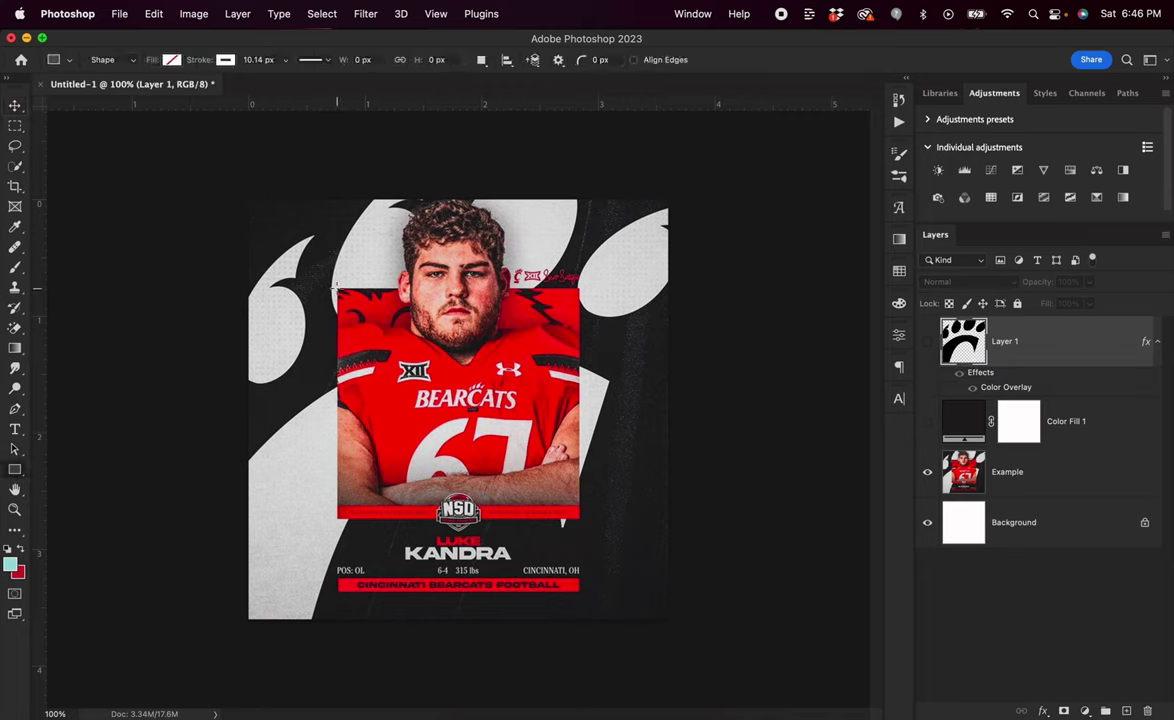
Draw a rectangle over the player photo area, filled red with no stroke
{"action": "left_click_drag", "start_coordinate": [337, 289], "coordinate": [579, 520]}
{"action": "left_click", "coordinate": [172, 59]}
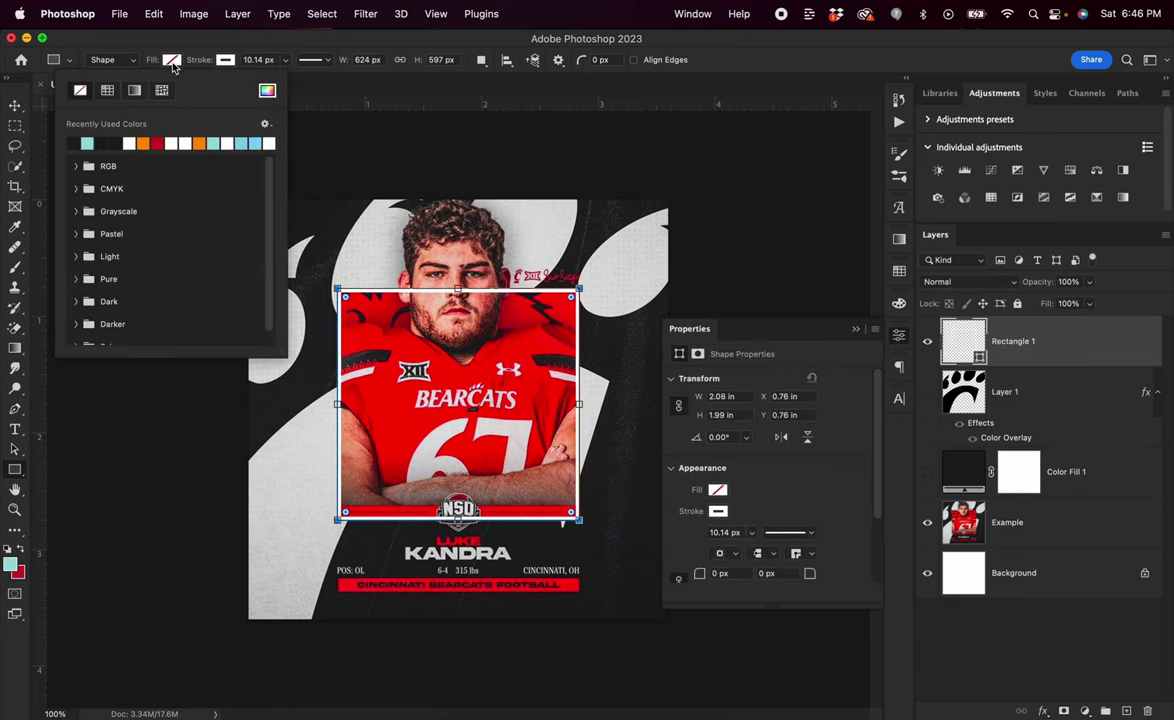
{"action": "left_click", "coordinate": [156, 143]}
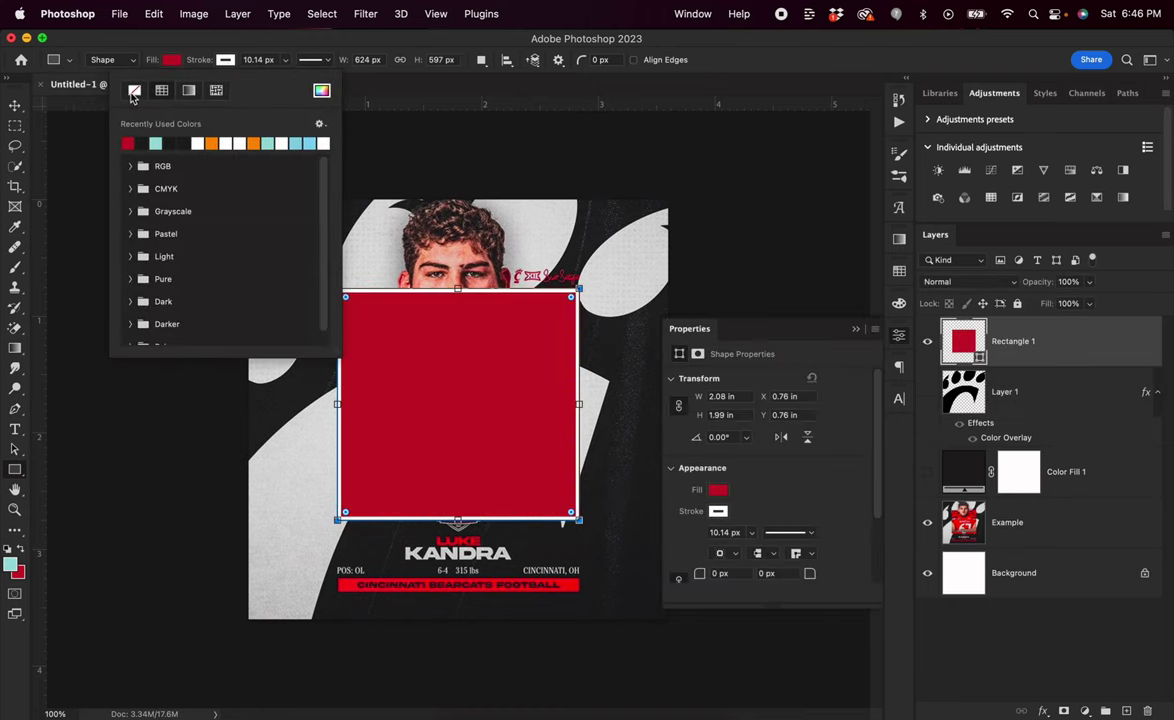
{"action": "left_click", "coordinate": [80, 90]}
{"action": "key", "text": "v"}
{"action": "left_click", "coordinate": [855, 329]}
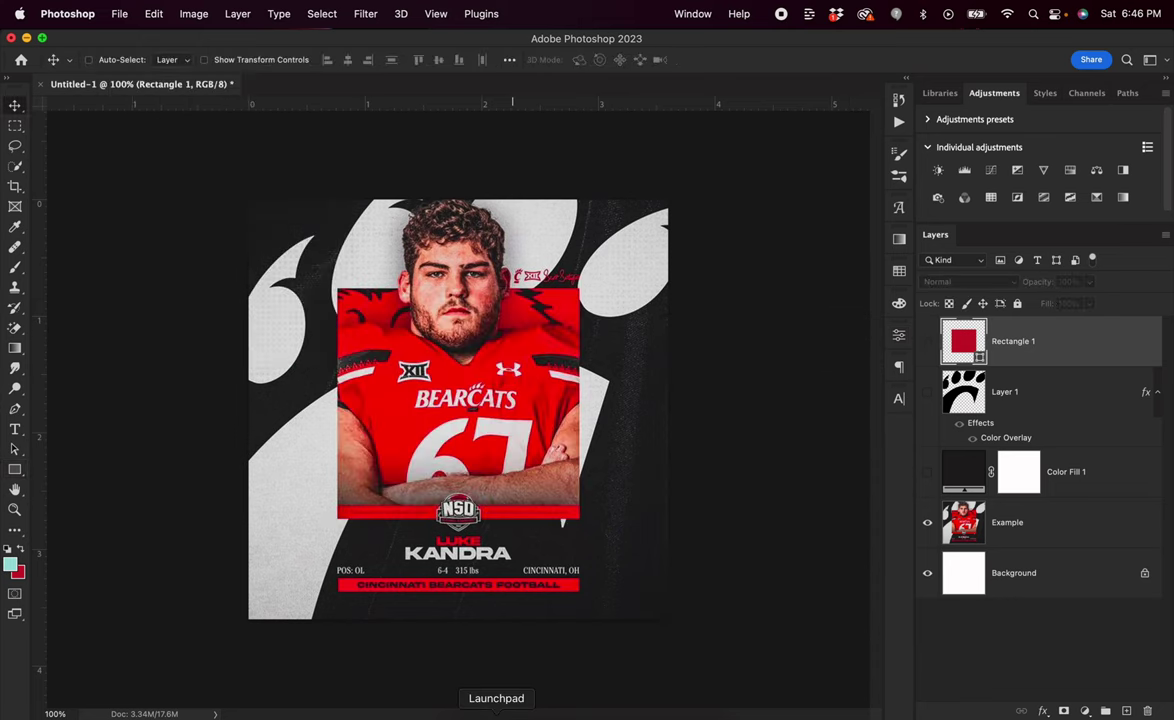
Drag the player photo from the Downloads folder onto the canvas
{"action": "left_click", "coordinate": [466, 712]}
{"action": "left_click", "coordinate": [790, 445]}
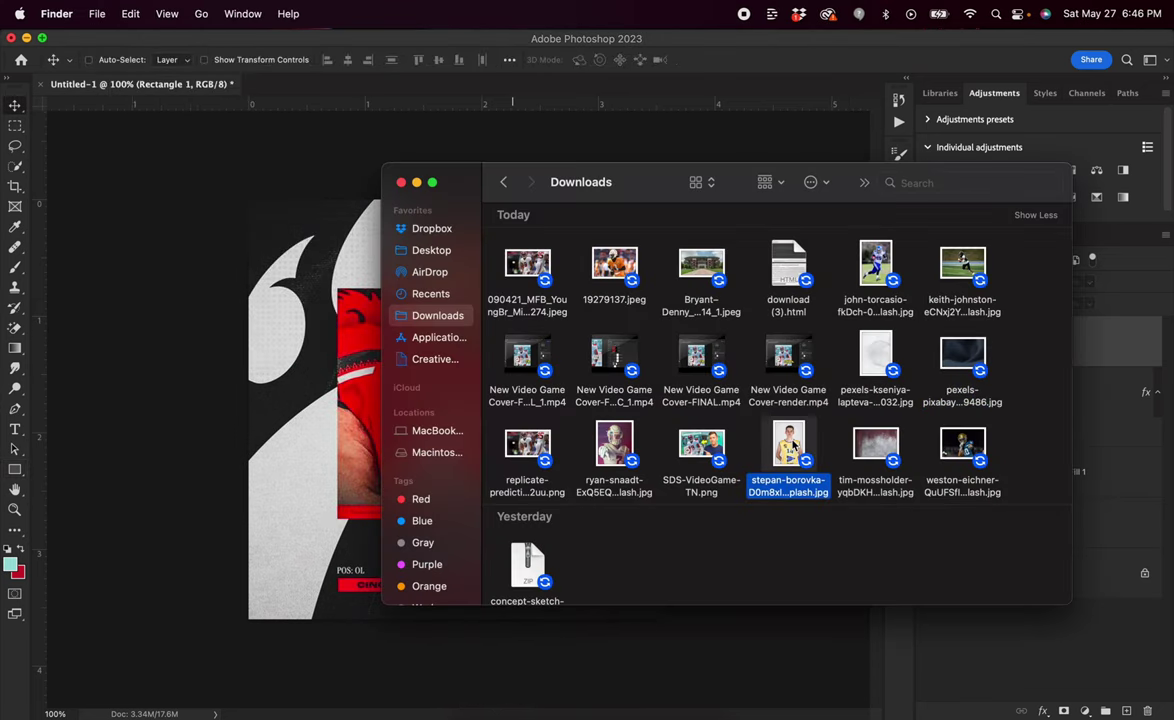
{"action": "left_click_drag", "start_coordinate": [790, 450], "coordinate": [302, 430]}
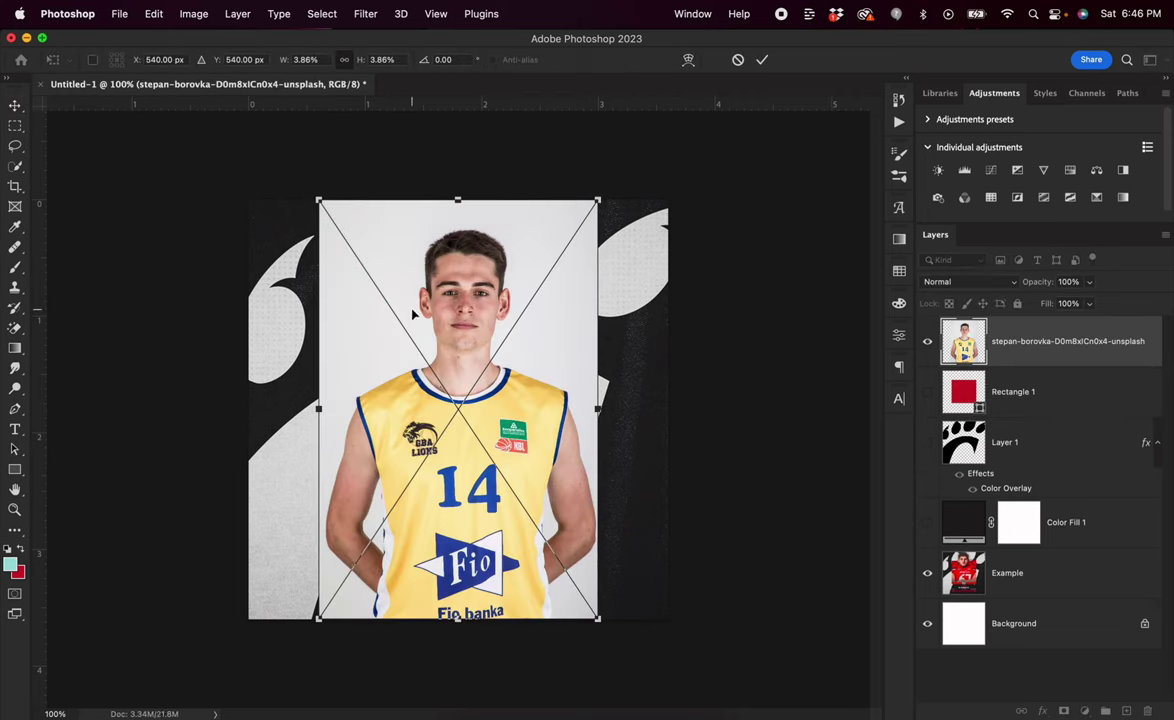
Commit the player photo and mask it to the player using Select Subject
{"action": "key", "text": "Return"}
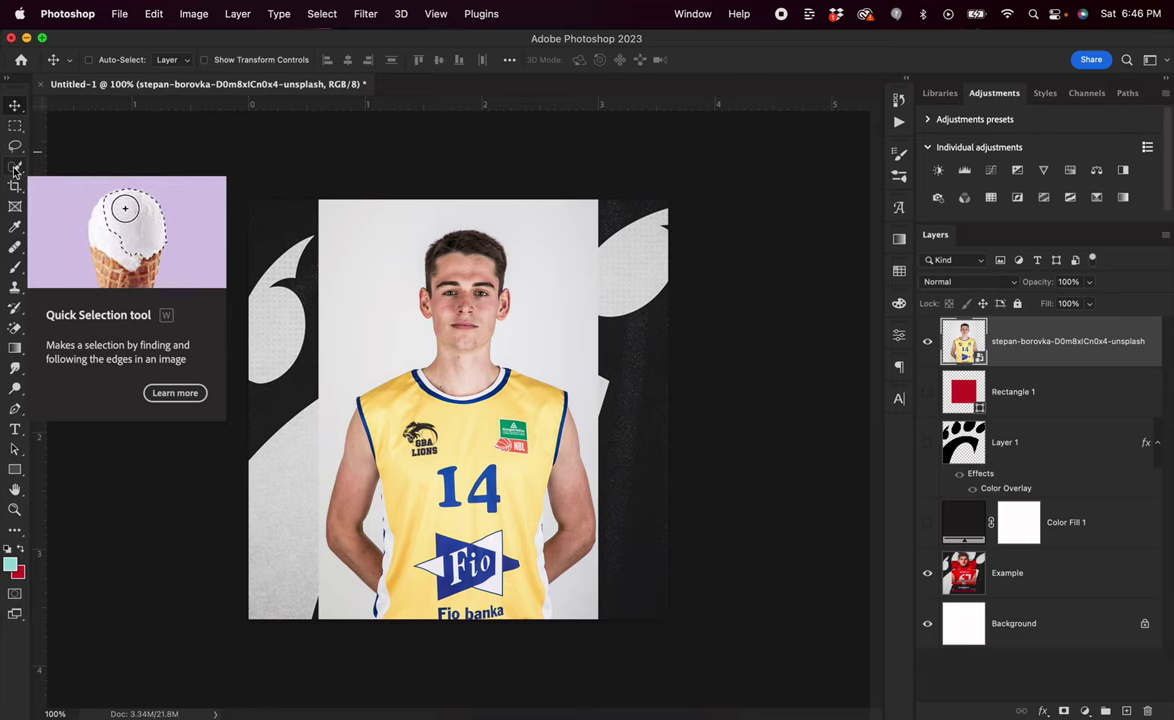
{"action": "left_click", "coordinate": [15, 169]}
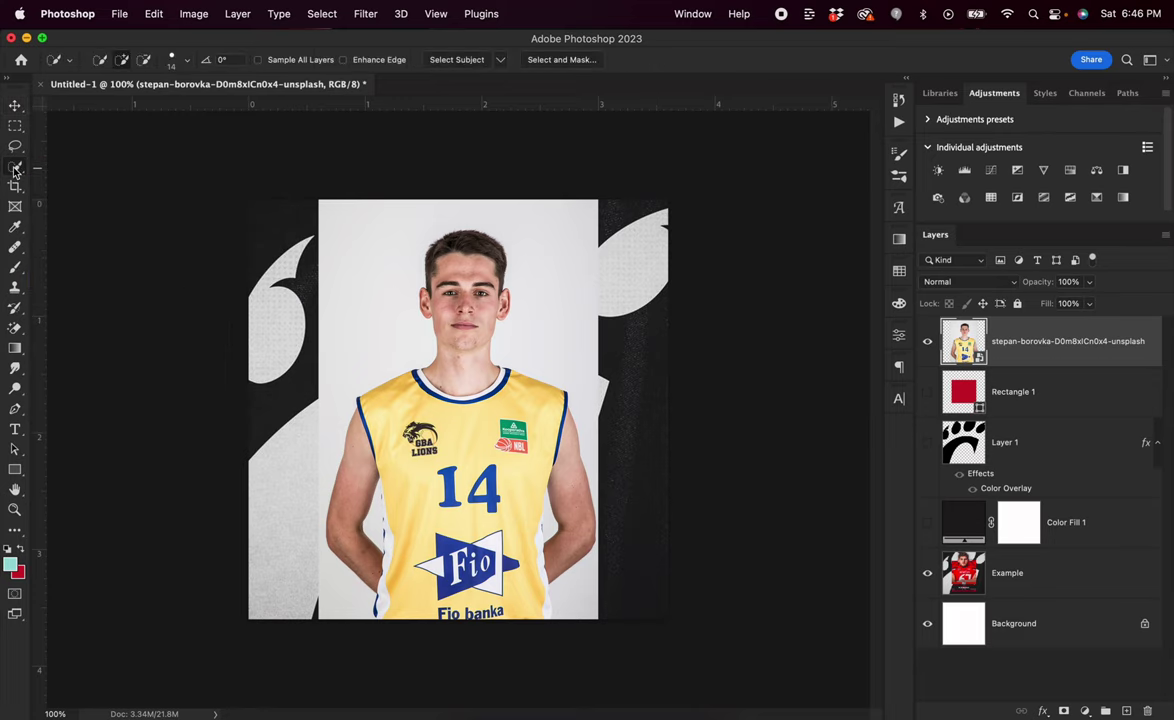
{"action": "left_click", "coordinate": [467, 62]}
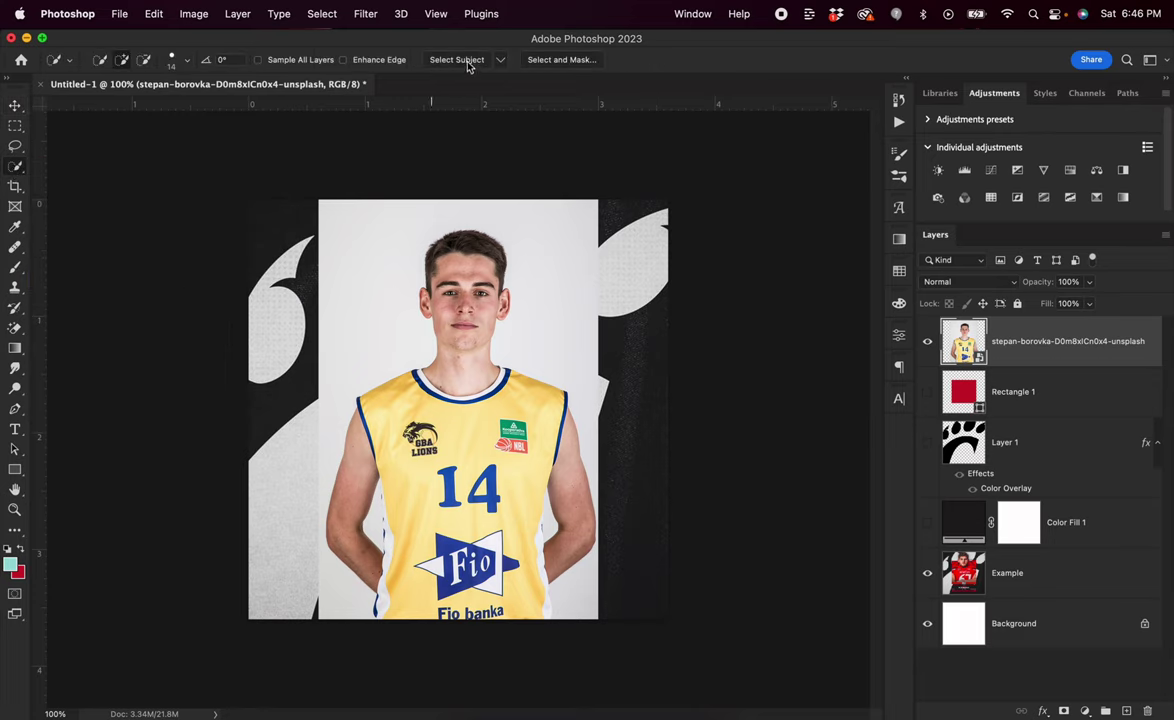
{"action": "left_click", "coordinate": [1063, 711]}
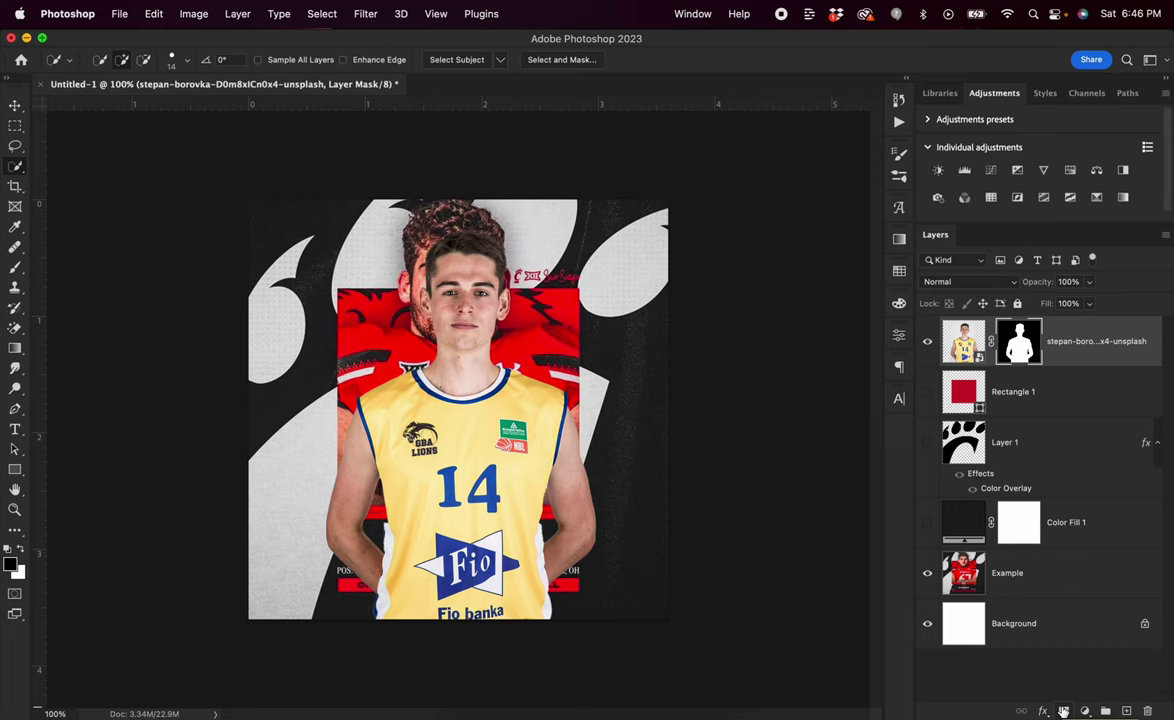
Scale the masked player up to about 116% and move him upward
{"action": "key", "text": "v"}
{"action": "key", "text": "super+t"}
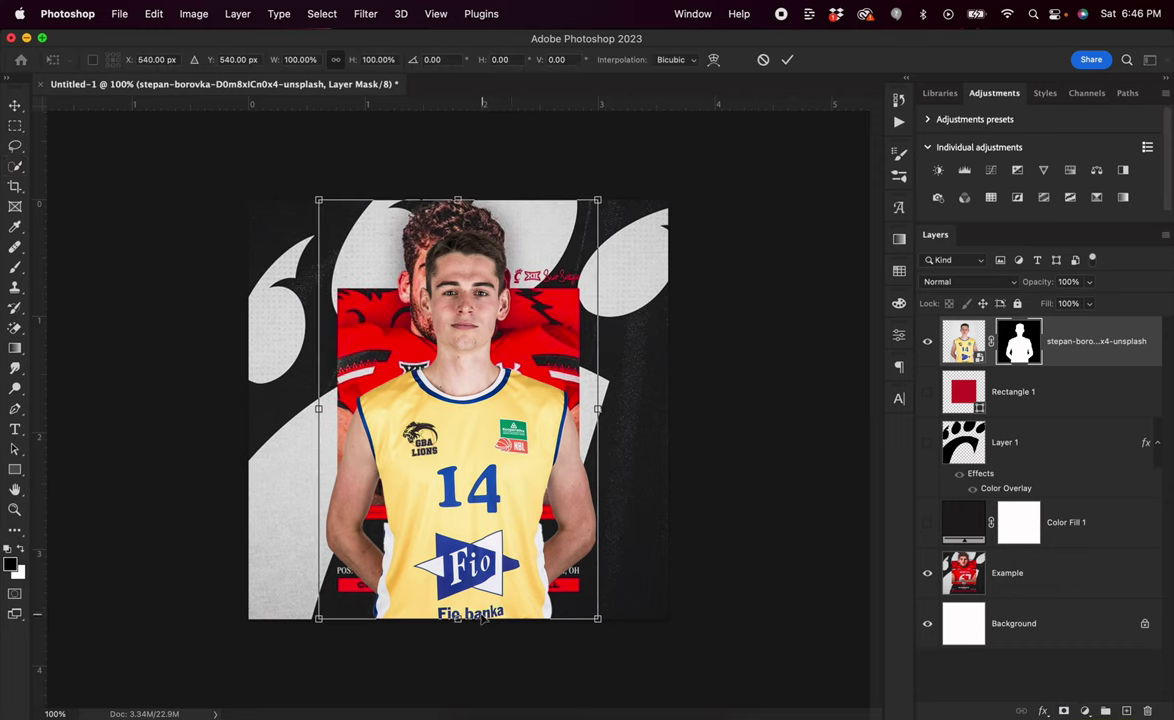
{"action": "left_click_drag", "start_coordinate": [457, 618], "coordinate": [458, 658]}
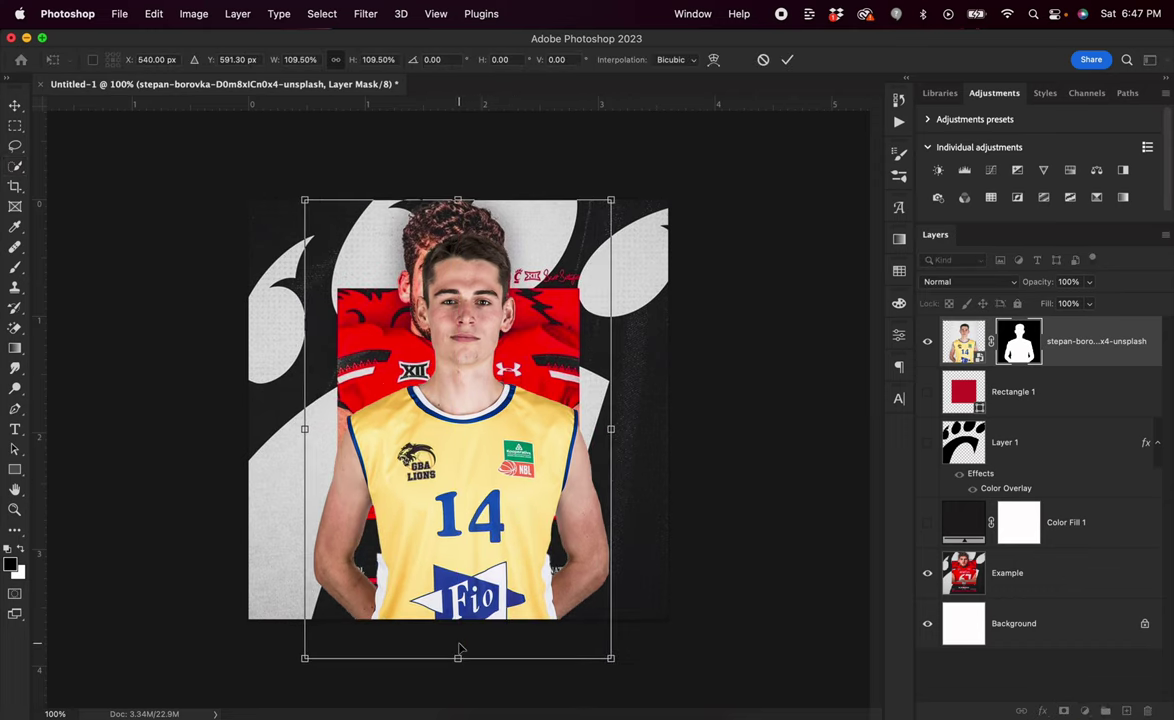
{"action": "left_click_drag", "start_coordinate": [476, 565], "coordinate": [455, 487]}
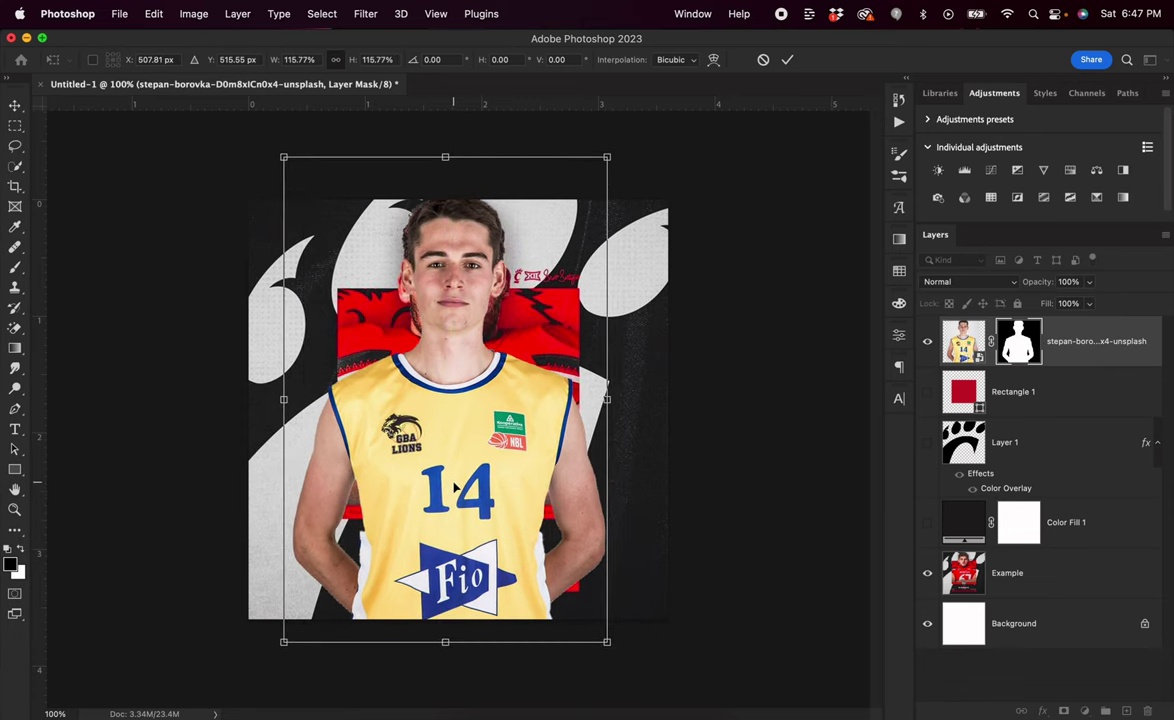
{"action": "key", "text": "Return"}
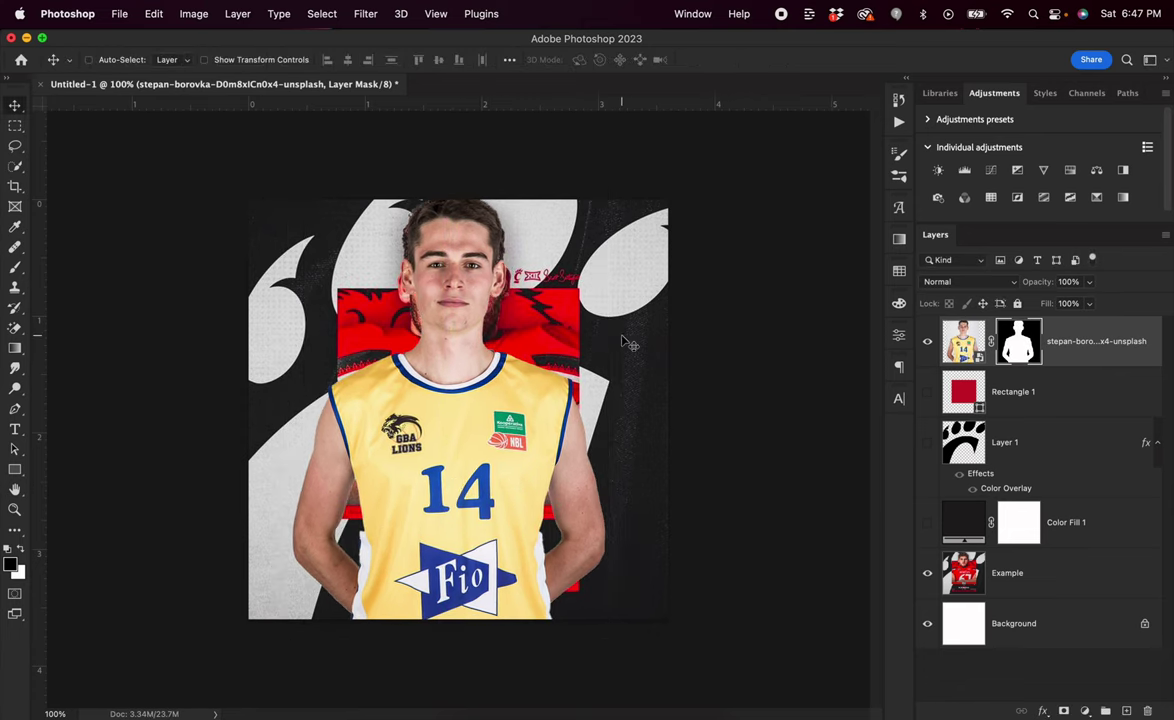
Show the player photo and red rectangle, and clip the photo inside Rectangle 1
{"action": "left_click", "coordinate": [927, 341]}
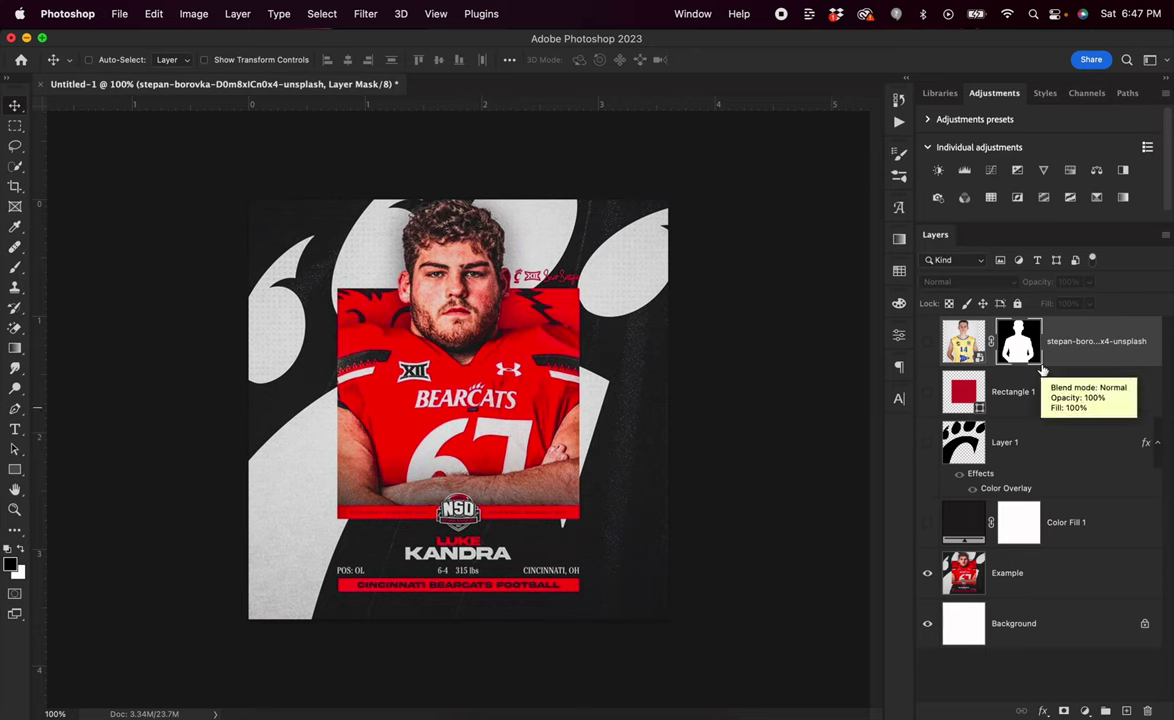
{"action": "left_click_drag", "start_coordinate": [927, 341], "coordinate": [927, 392]}
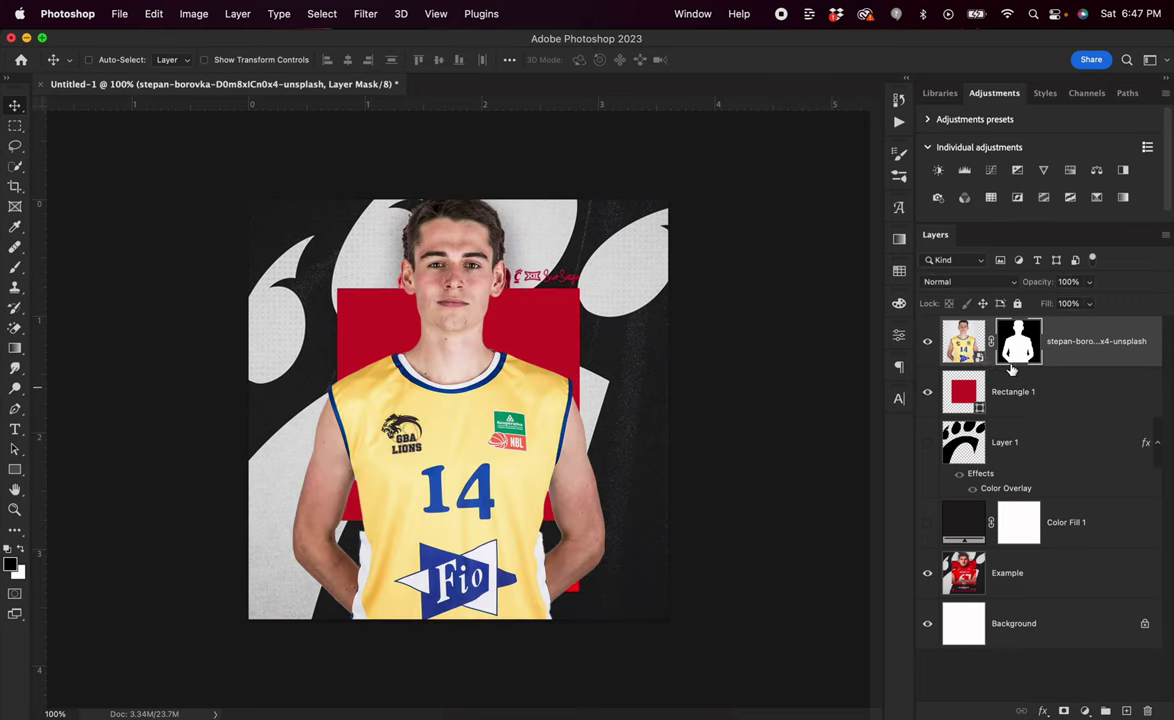
{"action": "left_click", "coordinate": [1018, 368], "text": "alt"}
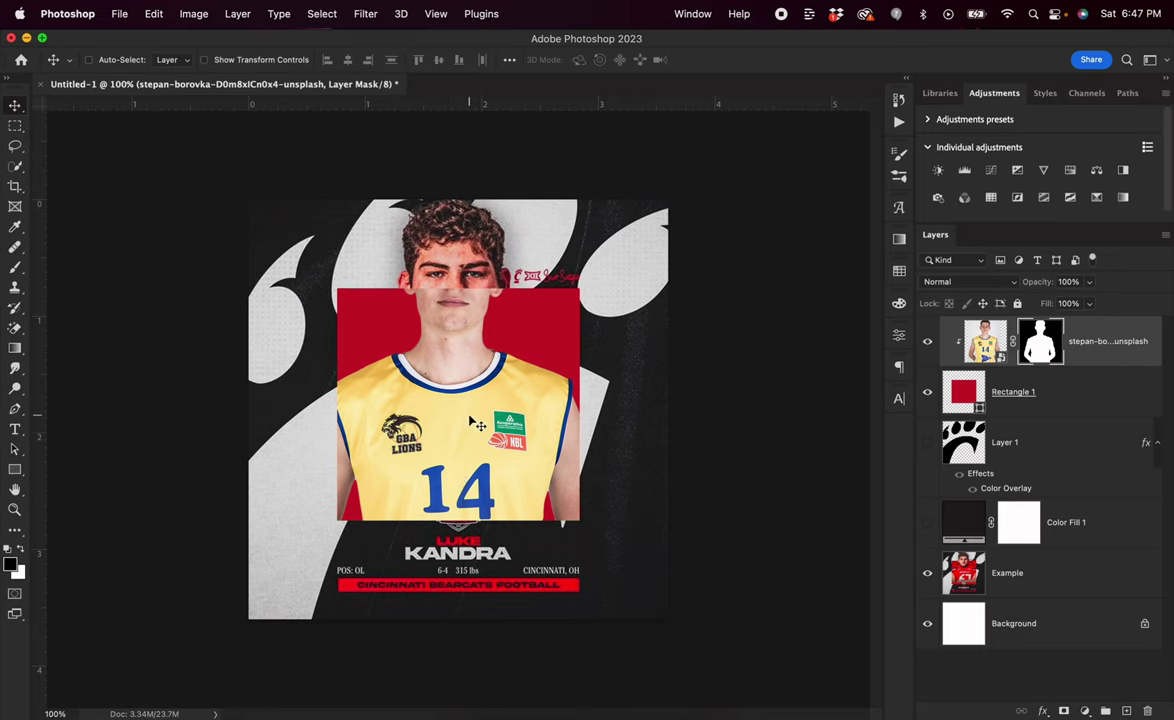
Hide the Example reference and show the dark fill and white paw layers
{"action": "left_click", "coordinate": [927, 573]}
{"action": "left_click", "coordinate": [927, 522]}
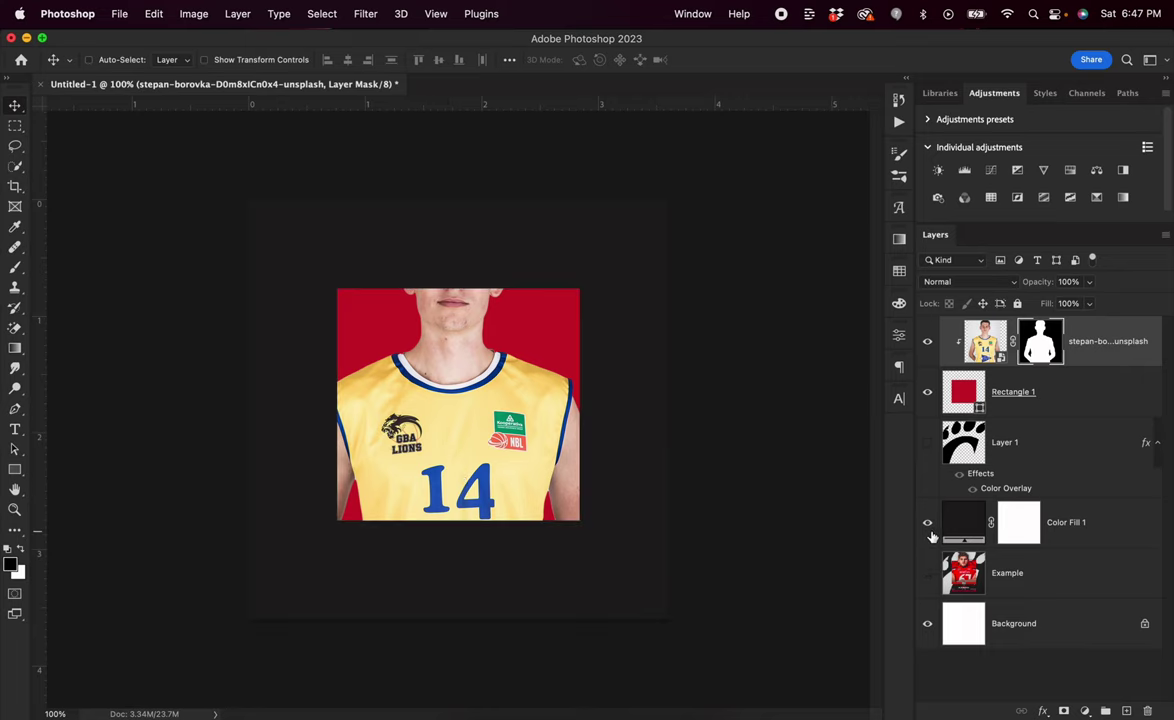
{"action": "left_click", "coordinate": [927, 442]}
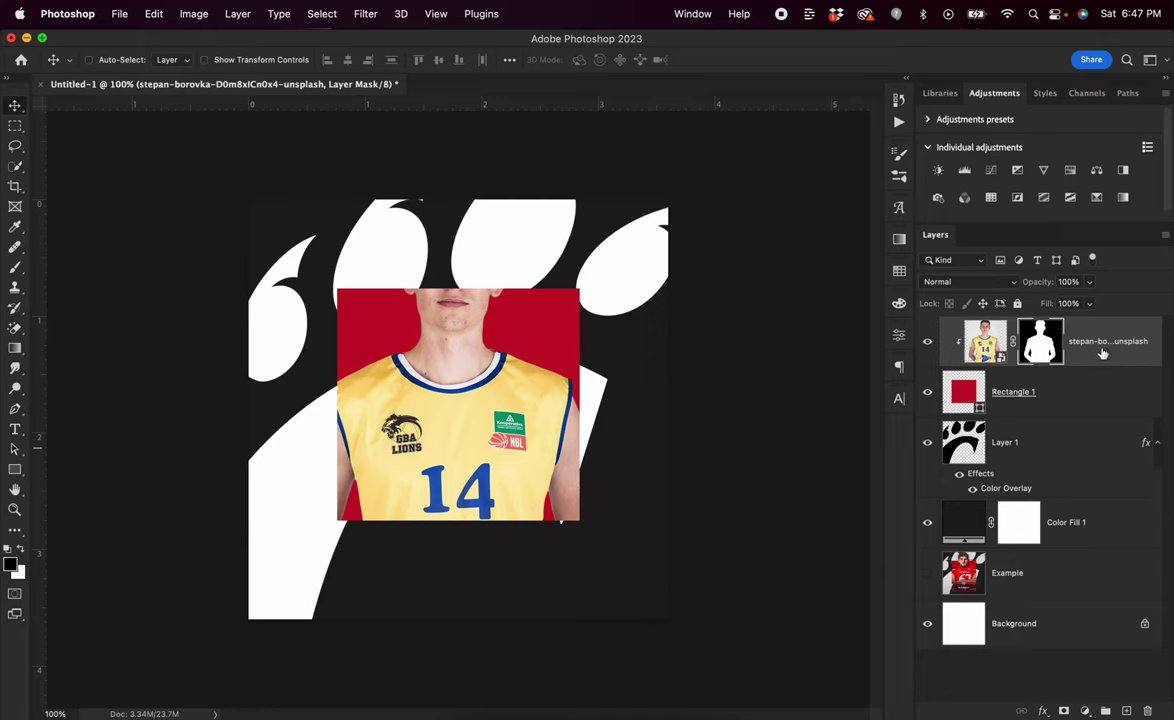
{"action": "key", "text": "super+2"}
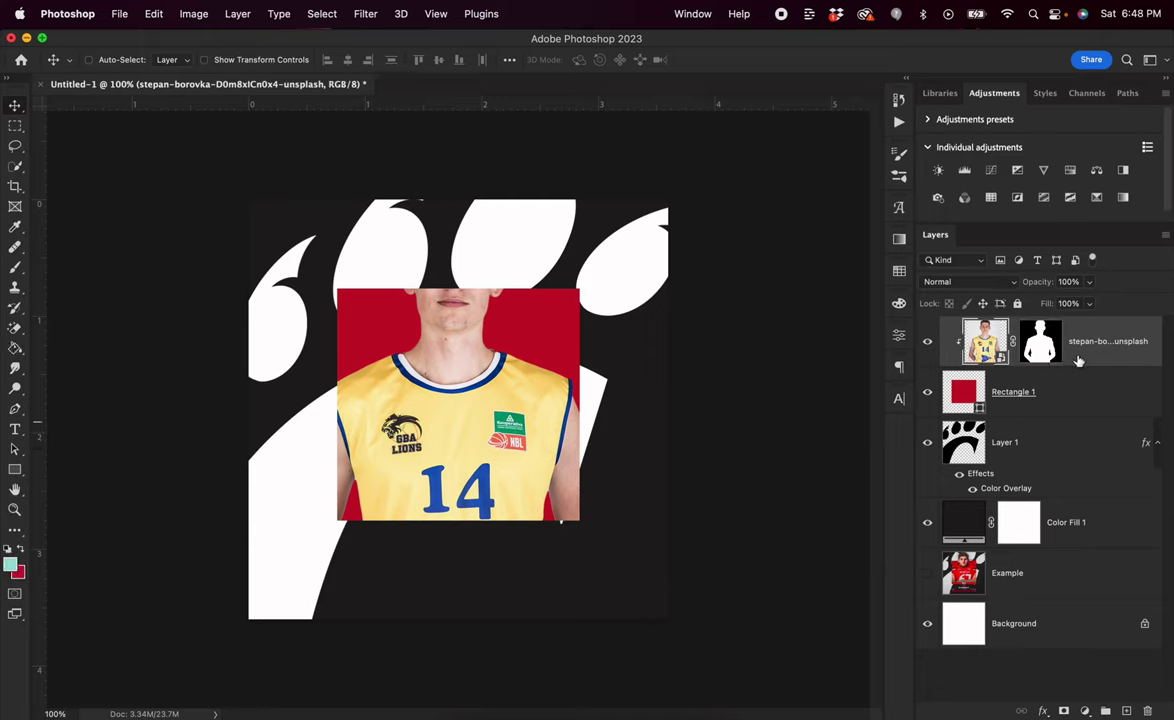
Duplicate the player layer below Rectangle 1 and fill its mask black from the neck down
{"action": "left_click_drag", "start_coordinate": [1087, 358], "coordinate": [1080, 422], "text": "alt"}
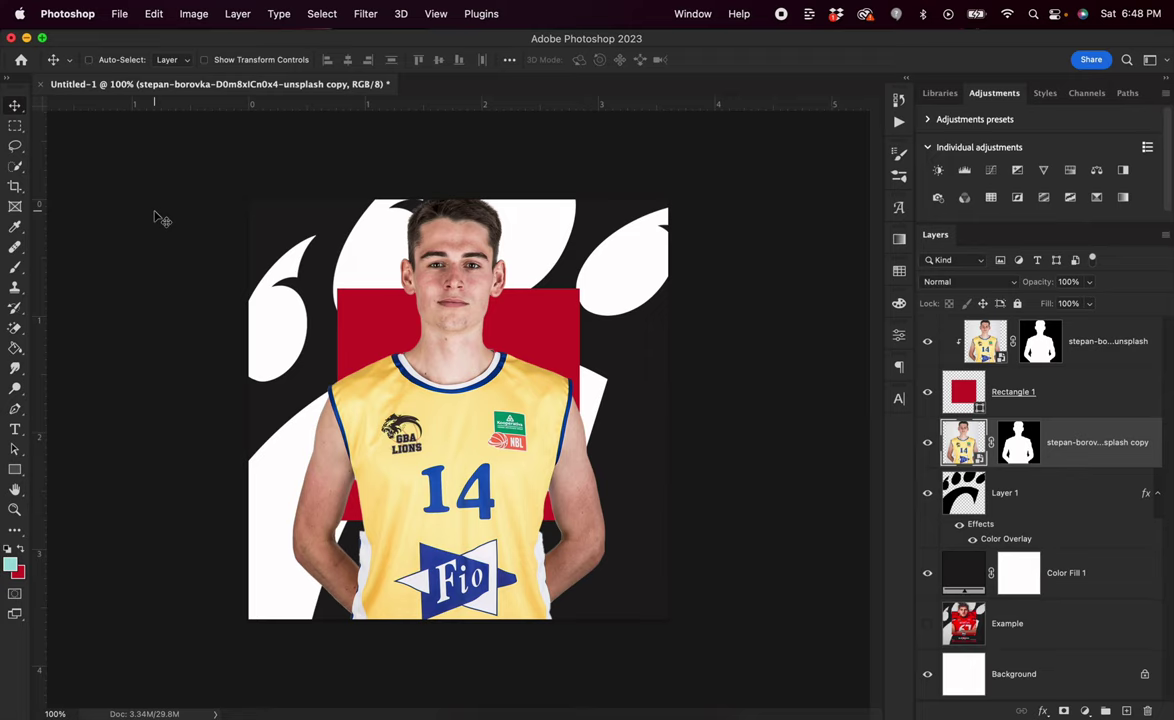
{"action": "left_click", "coordinate": [16, 127]}
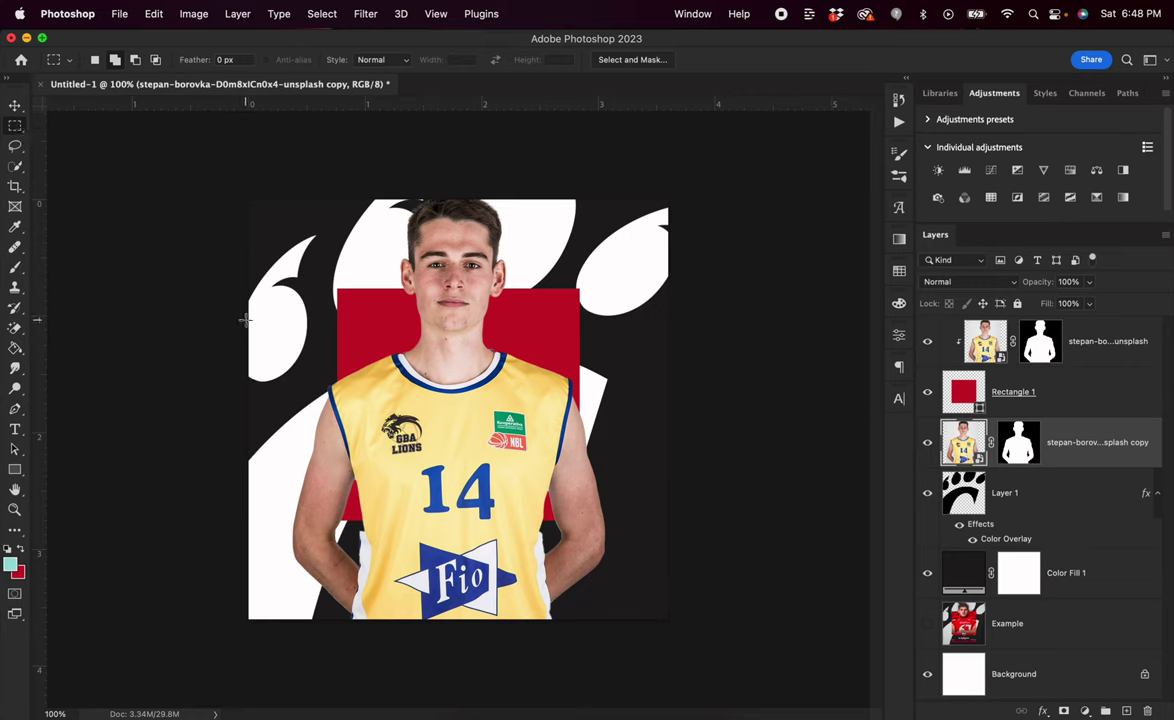
{"action": "left_click_drag", "start_coordinate": [245, 320], "coordinate": [668, 618]}
{"action": "key", "text": "g"}
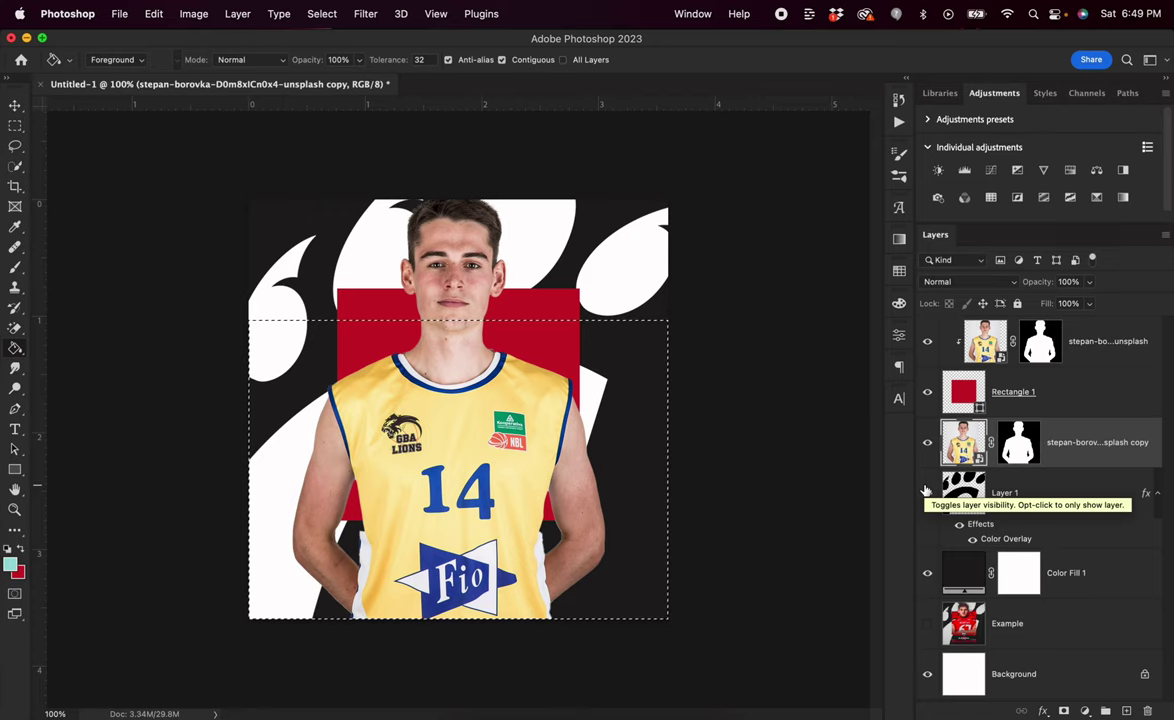
{"action": "left_click", "coordinate": [1020, 443]}
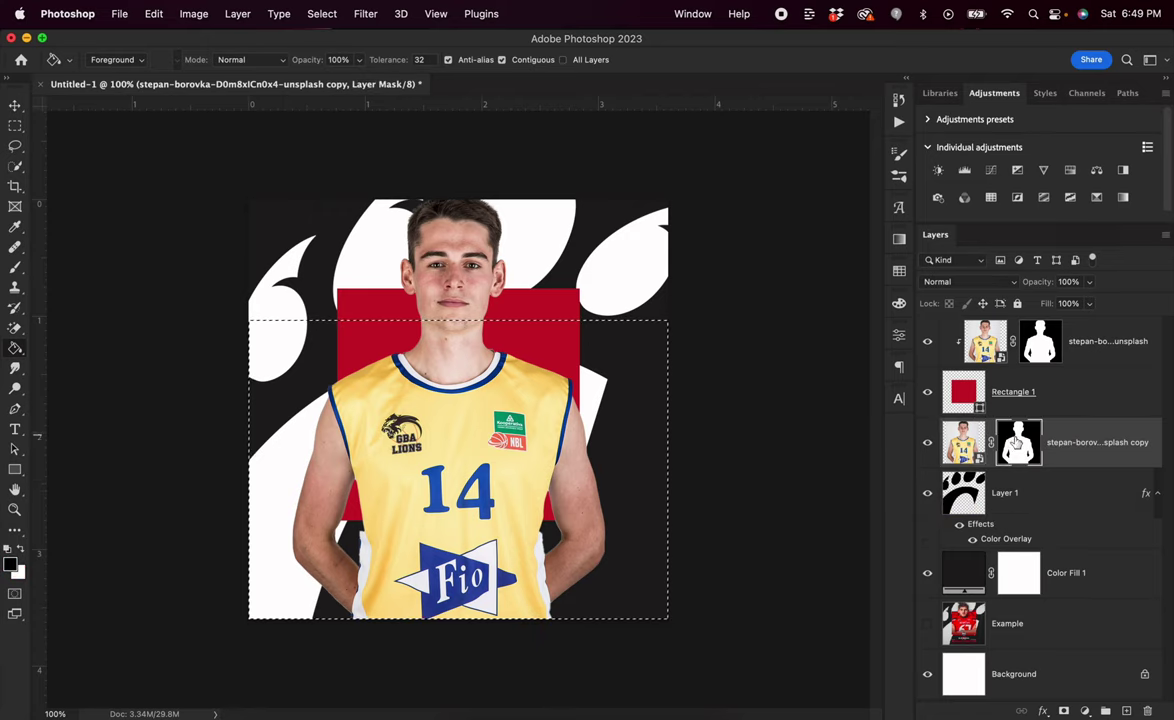
{"action": "left_click", "coordinate": [507, 458]}
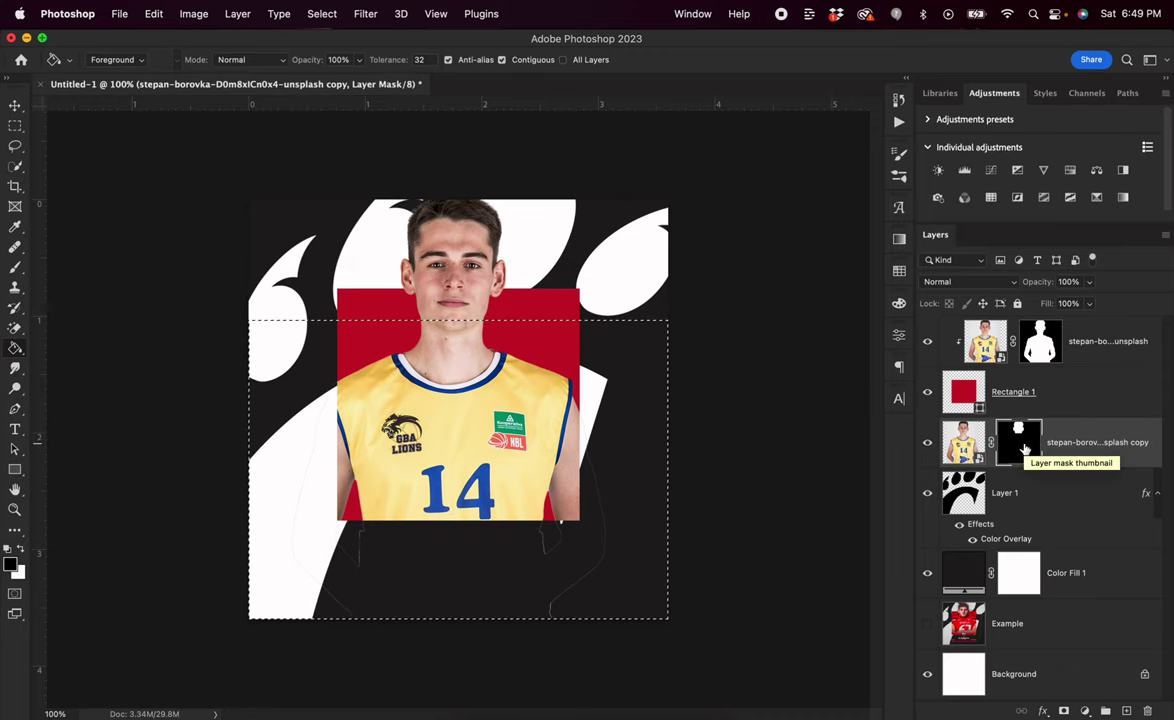
{"action": "key", "text": "b"}
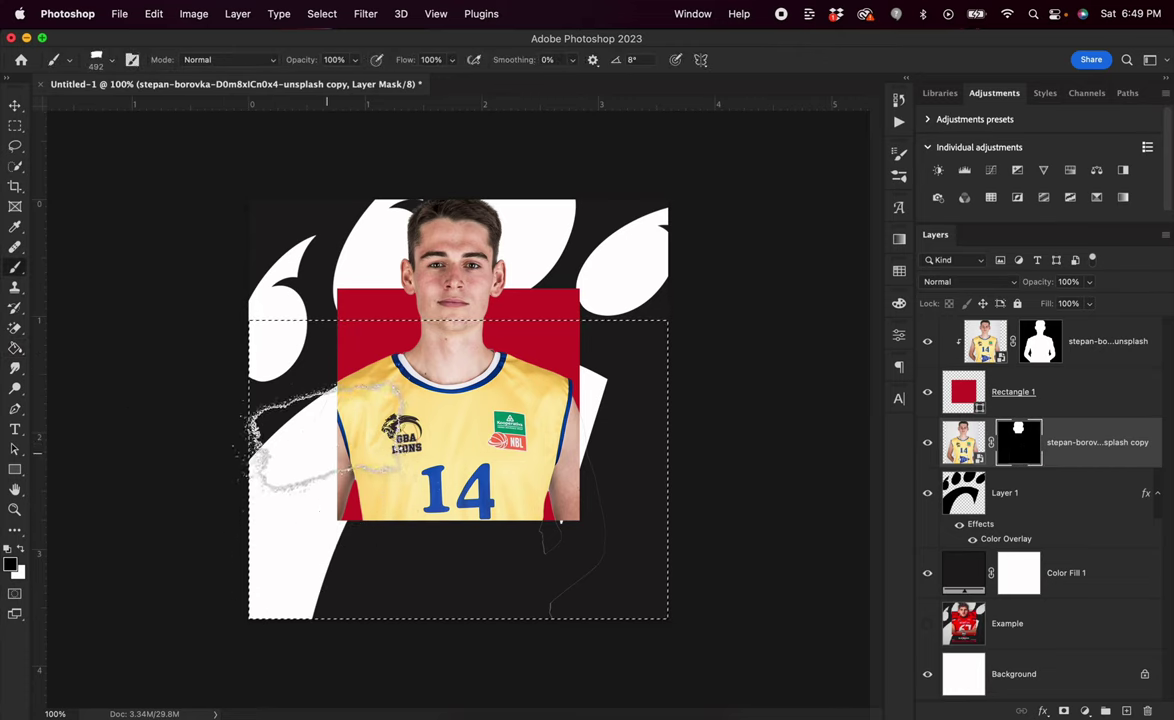
{"action": "key", "text": "v"}
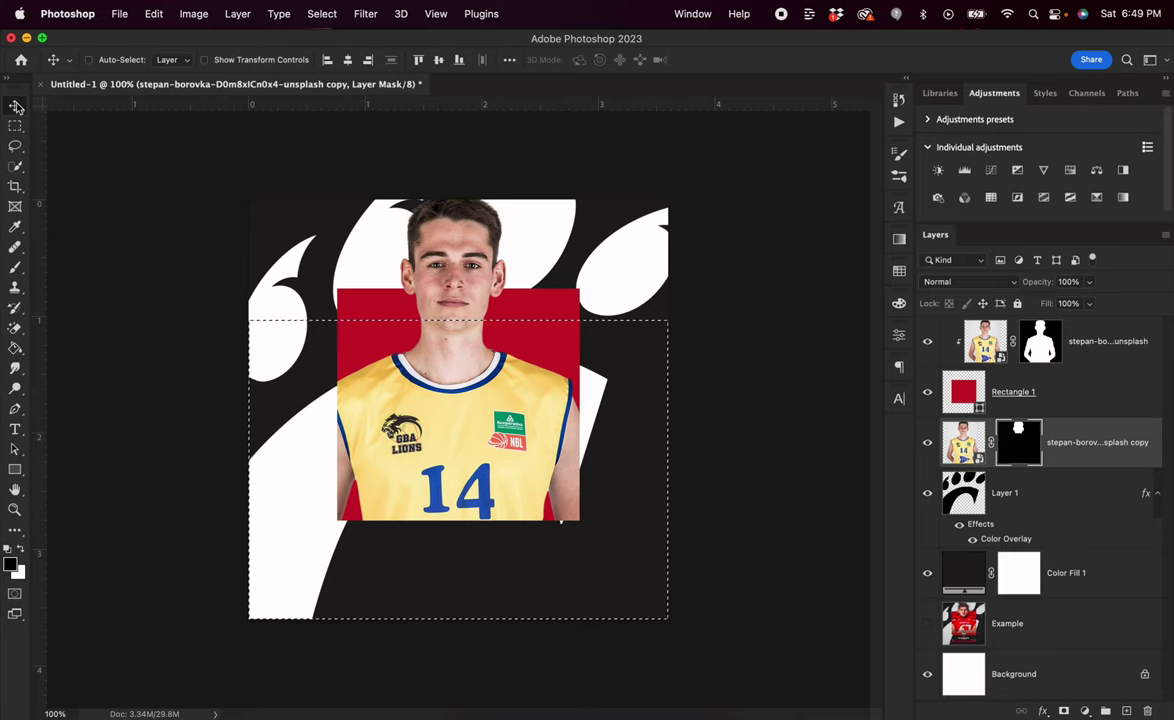
{"action": "key", "text": "super+d"}
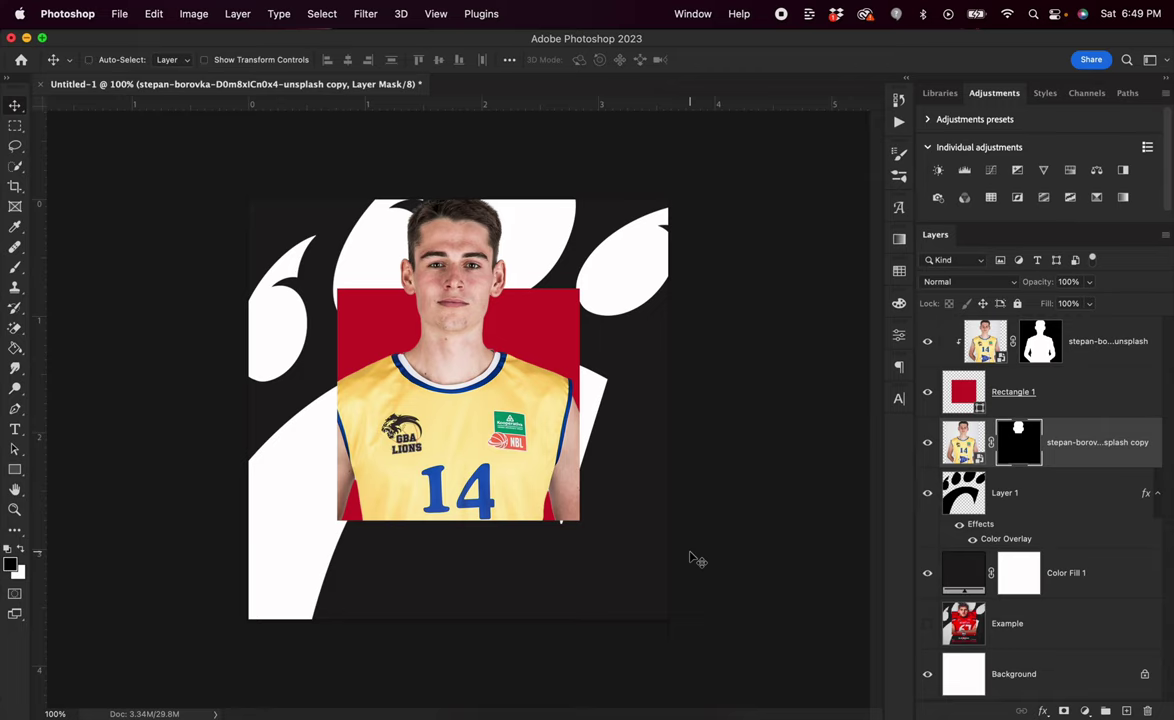
Crop to extend the canvas upward and bring the Example layer to the top, visible
{"action": "left_click", "coordinate": [15, 186]}
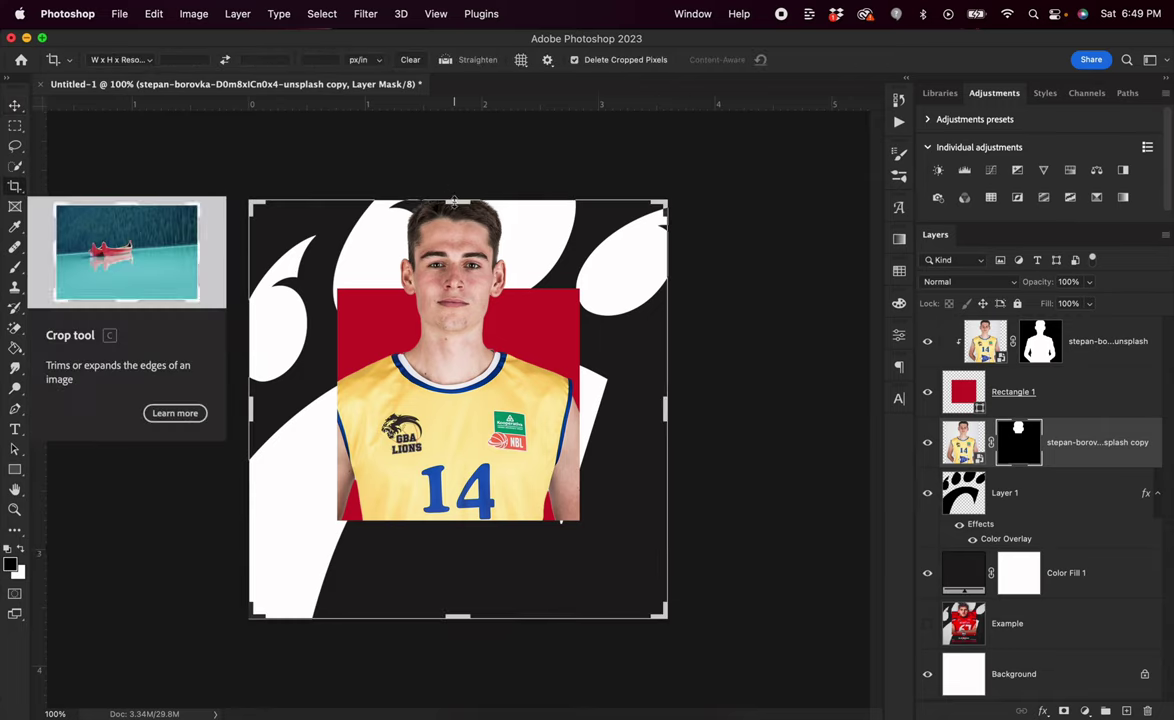
{"action": "left_click_drag", "start_coordinate": [454, 201], "coordinate": [459, 186]}
{"action": "key", "text": "Return"}
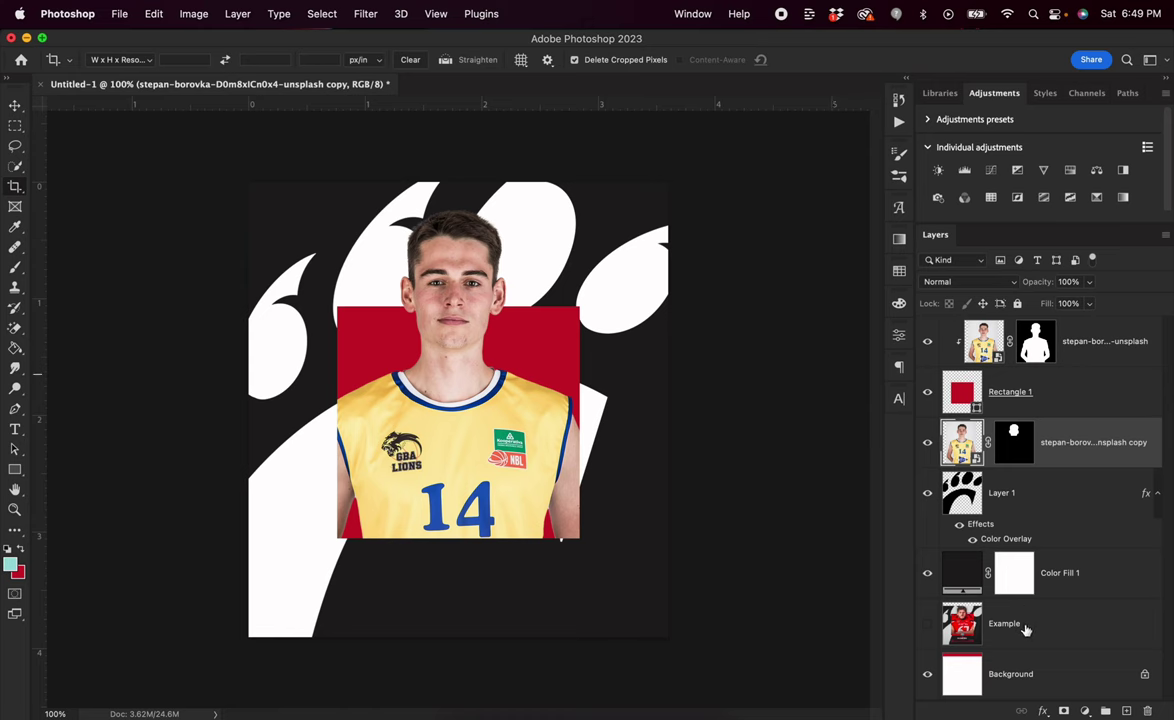
{"action": "left_click_drag", "start_coordinate": [962, 622], "coordinate": [927, 338]}
{"action": "left_click", "coordinate": [927, 342]}
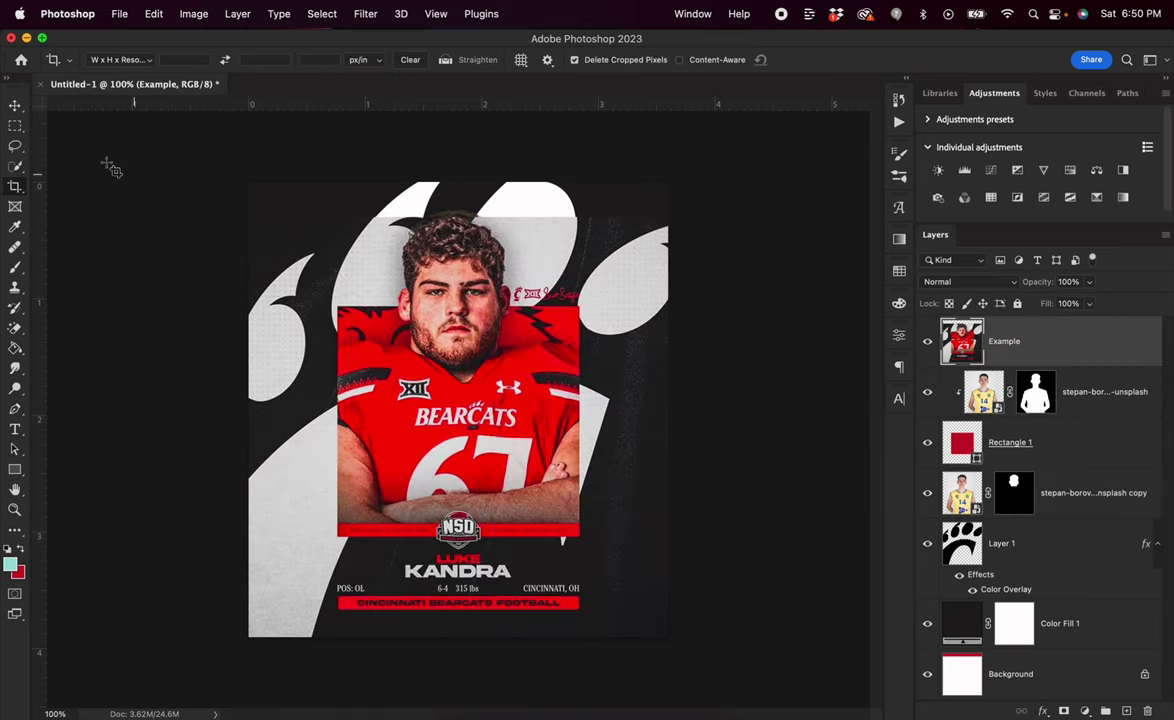
{"action": "left_click", "coordinate": [14, 104]}
Draw a thin red bar along the rectangle's bottom with no outline
{"action": "left_click", "coordinate": [14, 469]}
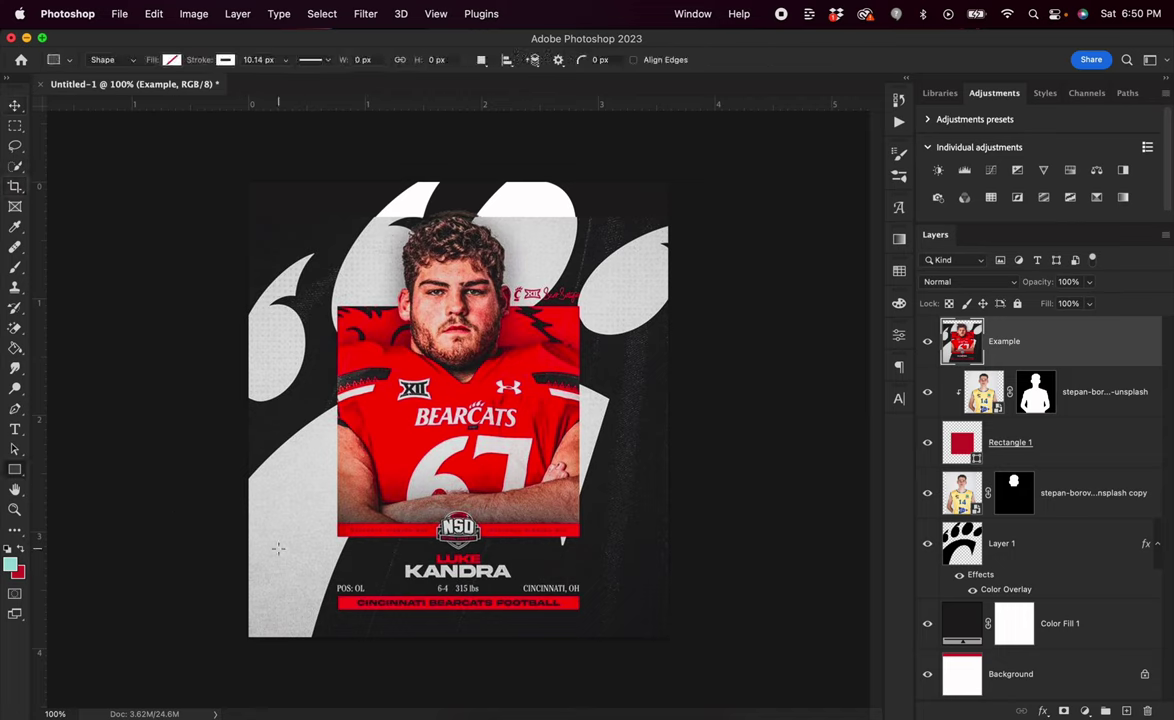
{"action": "left_click_drag", "start_coordinate": [338, 538], "coordinate": [580, 522]}
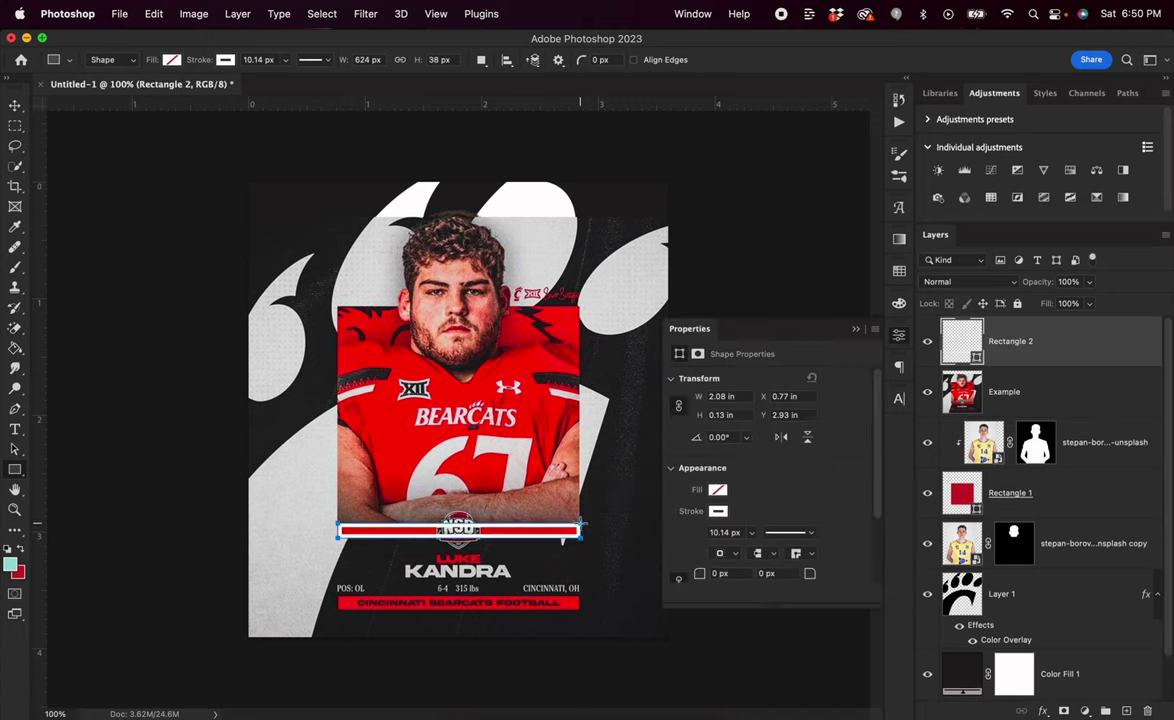
{"action": "left_click", "coordinate": [173, 60]}
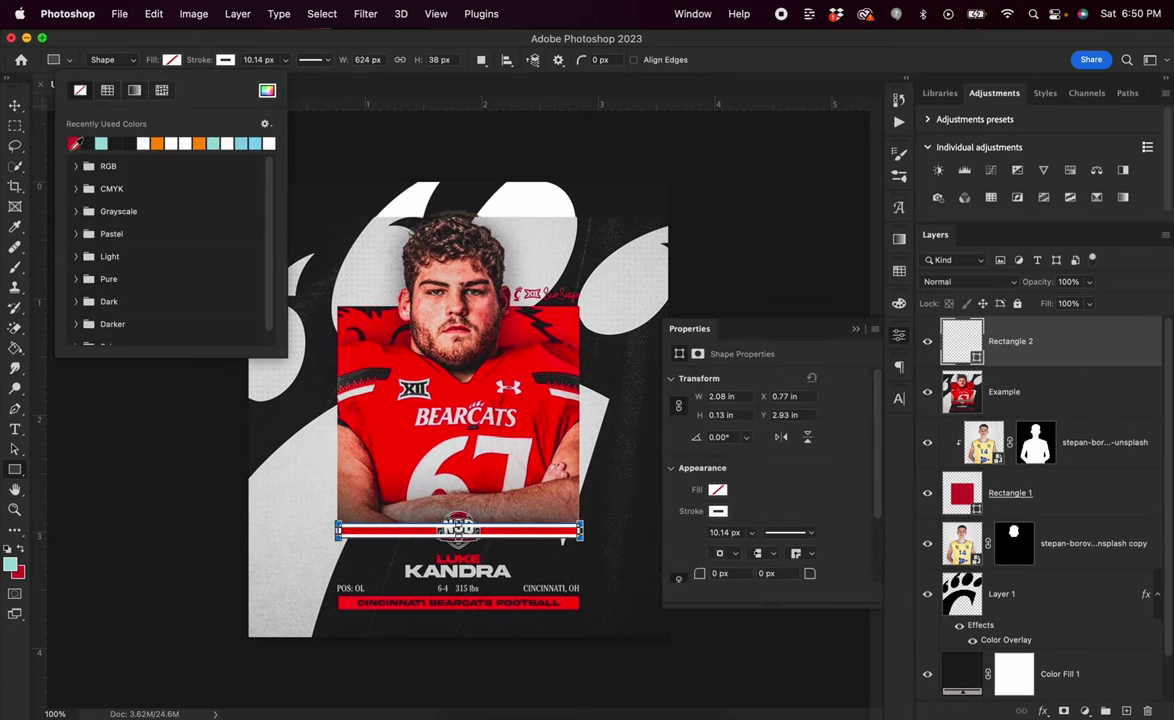
{"action": "left_click", "coordinate": [72, 142]}
{"action": "left_click", "coordinate": [215, 60]}
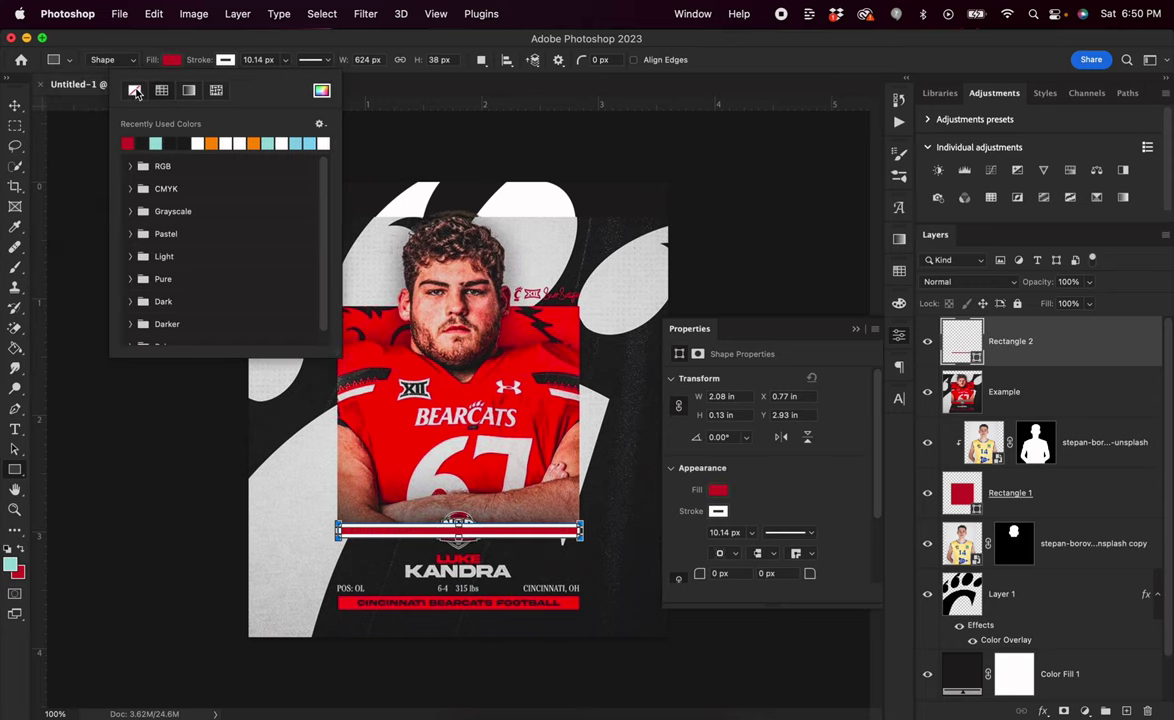
{"action": "left_click", "coordinate": [127, 88]}
Move the red bar below the Example layer and compare it against the reference
{"action": "left_click", "coordinate": [16, 107]}
{"action": "left_click_drag", "start_coordinate": [1010, 341], "coordinate": [955, 387]}
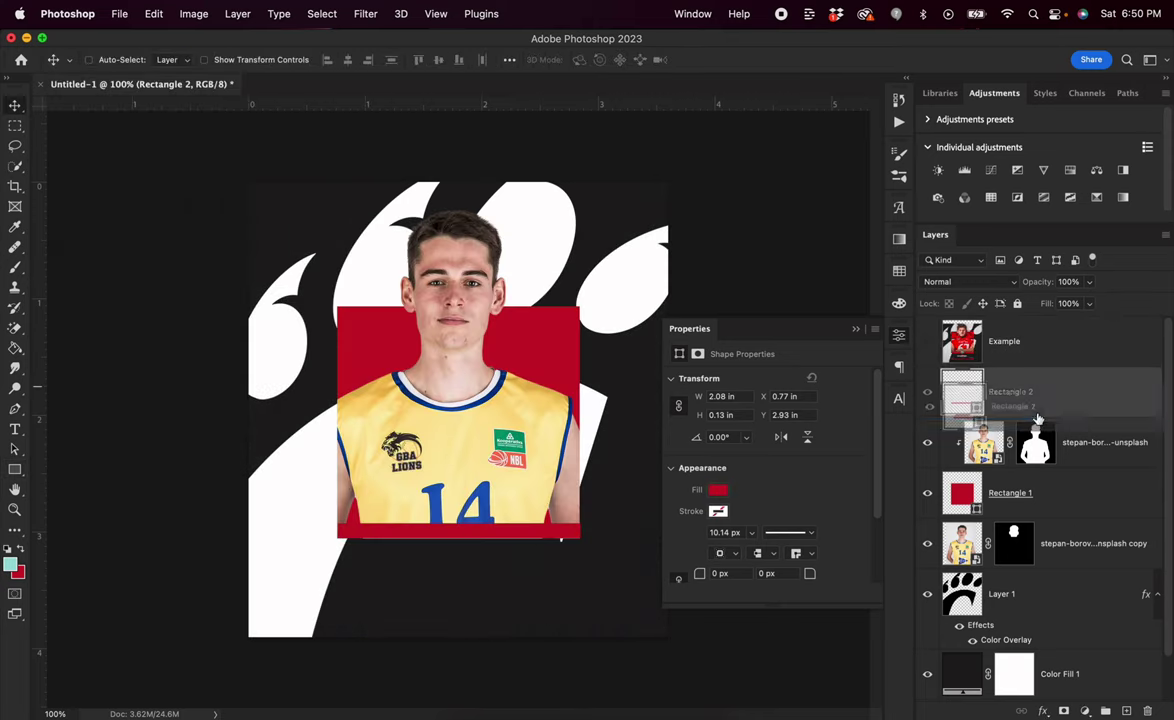
{"action": "left_click", "coordinate": [855, 328]}
{"action": "left_click", "coordinate": [927, 342]}
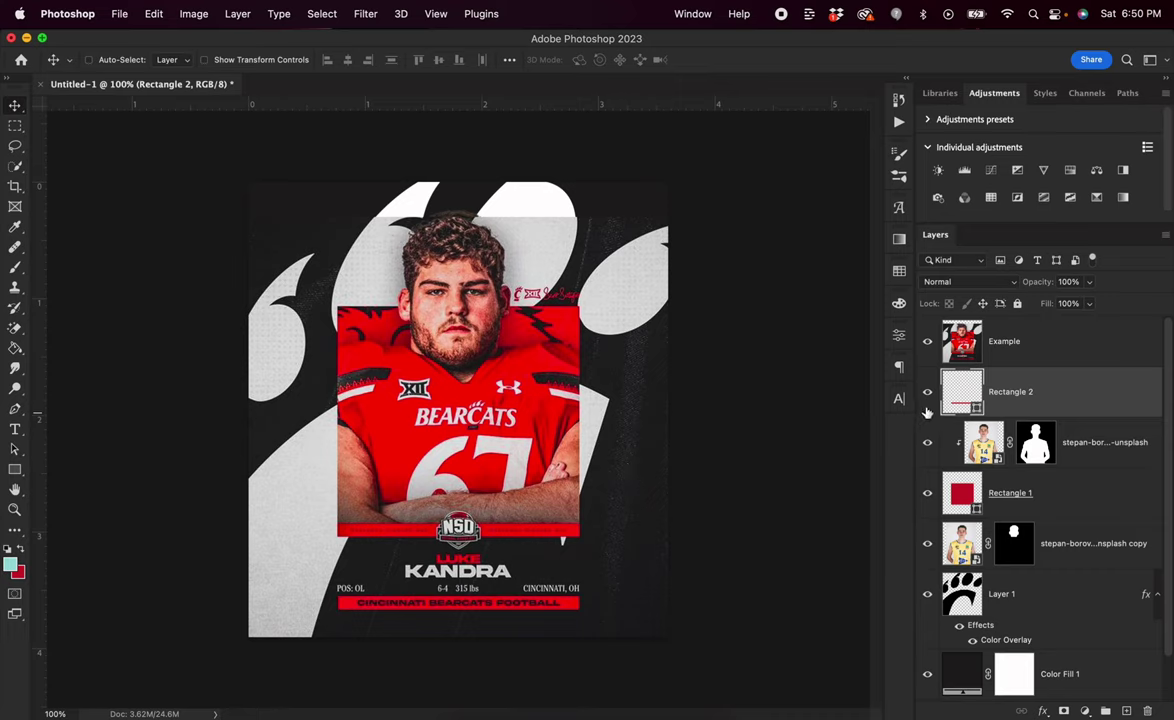
{"action": "left_click", "coordinate": [930, 354]}
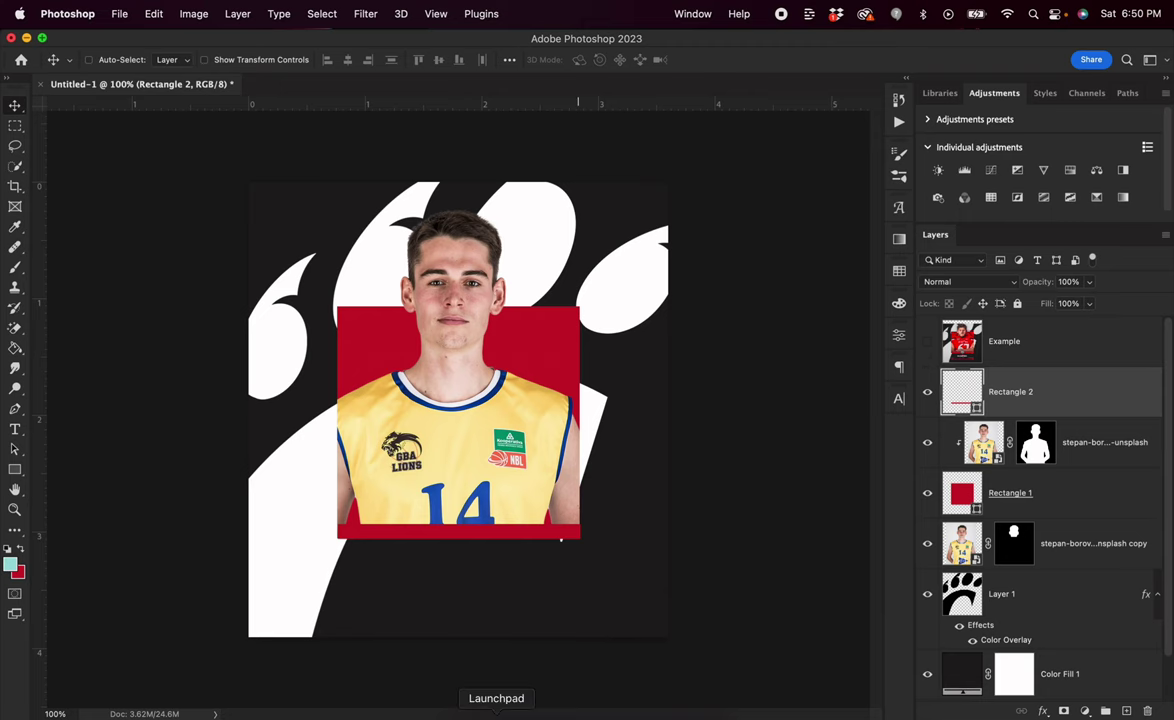
Place the pexels-pixabay-459486 fabric photo, scale it to fill the canvas, and move it below the paw
{"action": "left_click", "coordinate": [466, 715]}
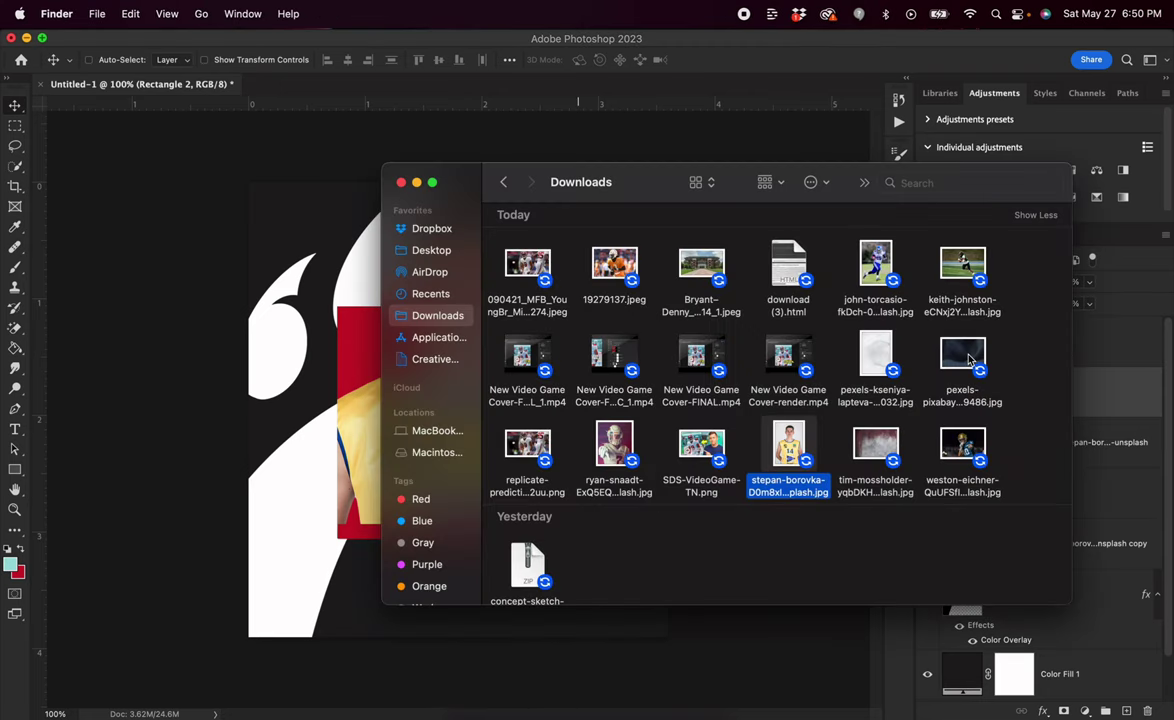
{"action": "left_click_drag", "start_coordinate": [968, 360], "coordinate": [277, 447]}
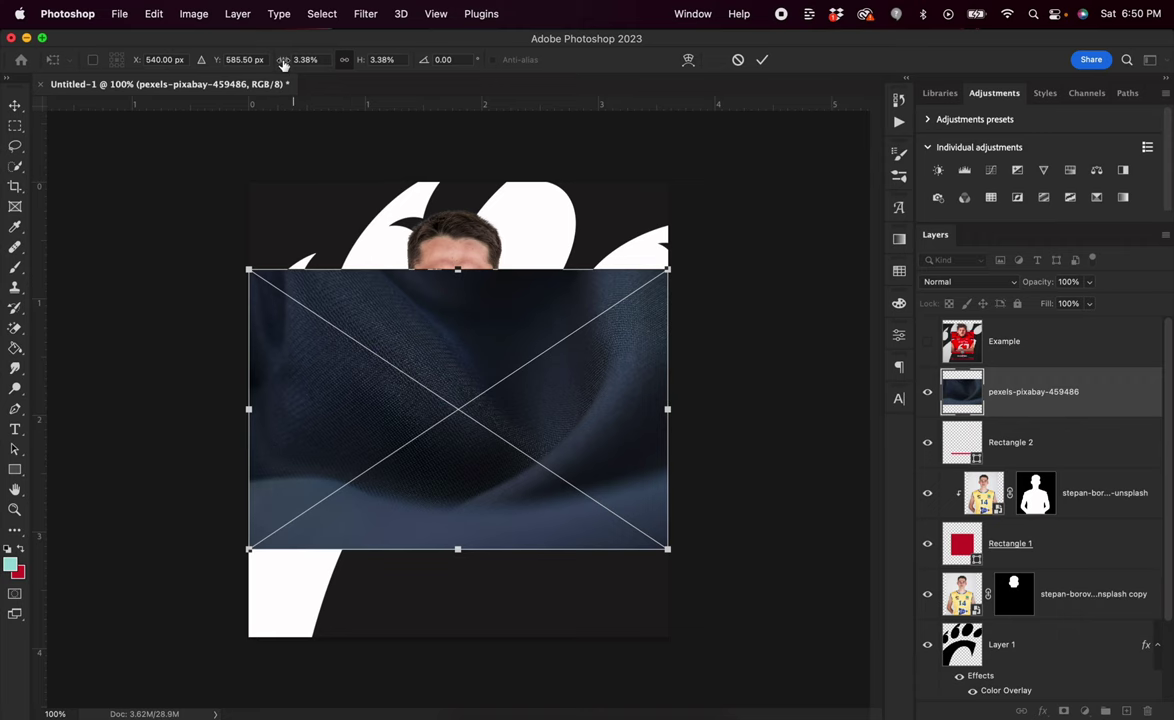
{"action": "left_click_drag", "start_coordinate": [283, 63], "coordinate": [286, 62]}
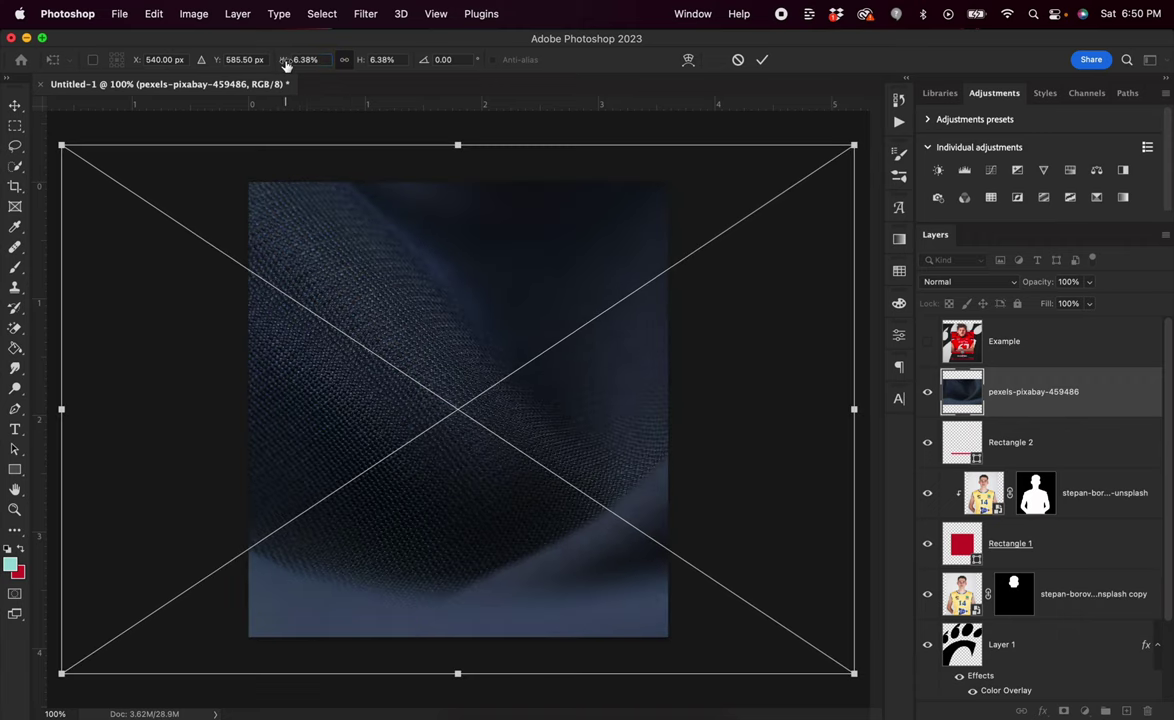
{"action": "left_click", "coordinate": [762, 62]}
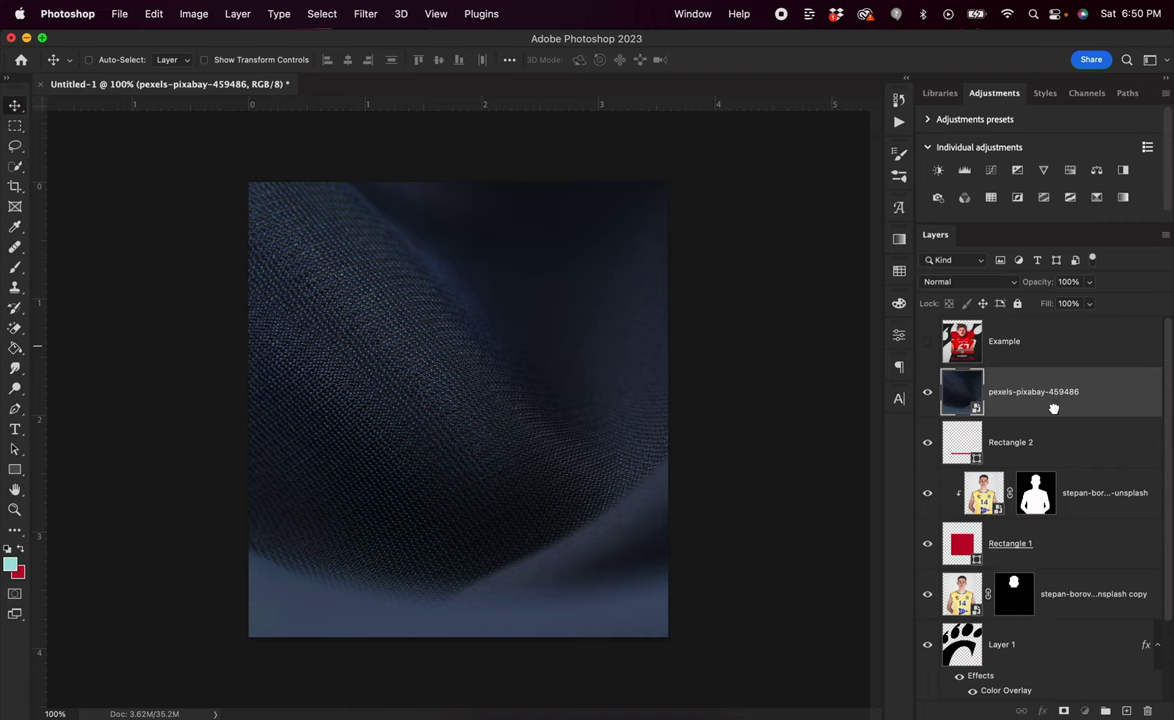
{"action": "left_click_drag", "start_coordinate": [1053, 411], "coordinate": [1047, 612]}
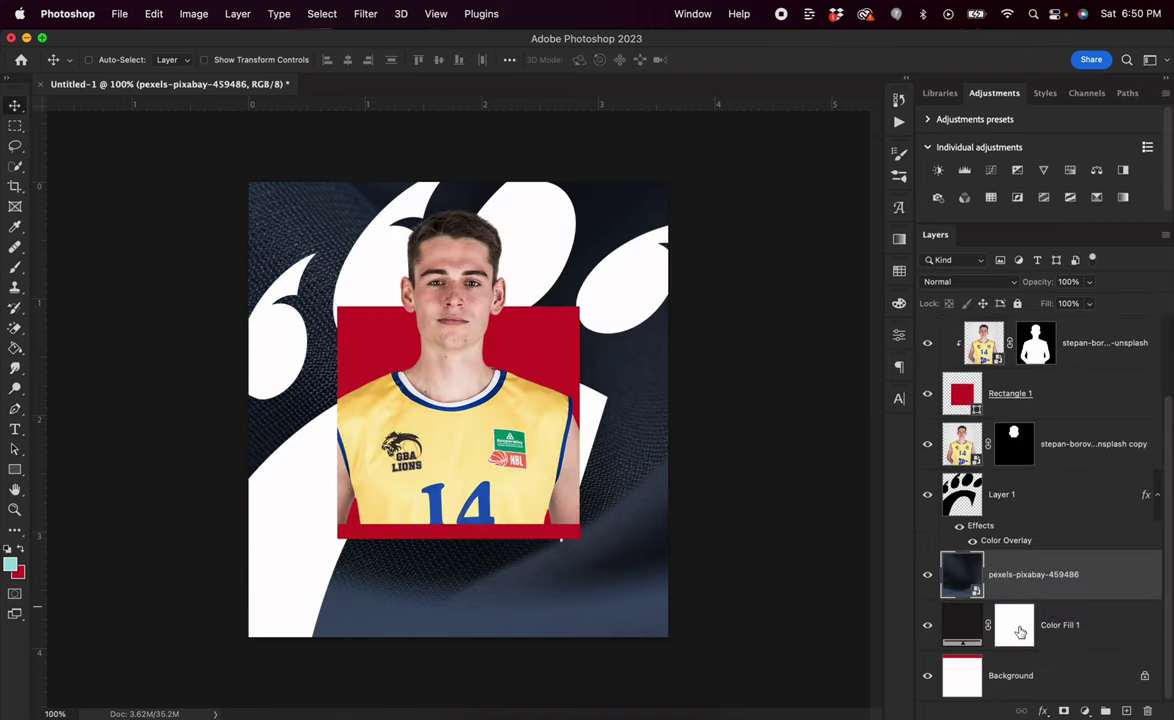
Blend the fabric in Color Dodge, rasterize the paw's layer style, and duplicate the fabric above the paw
{"action": "left_click", "coordinate": [968, 282]}
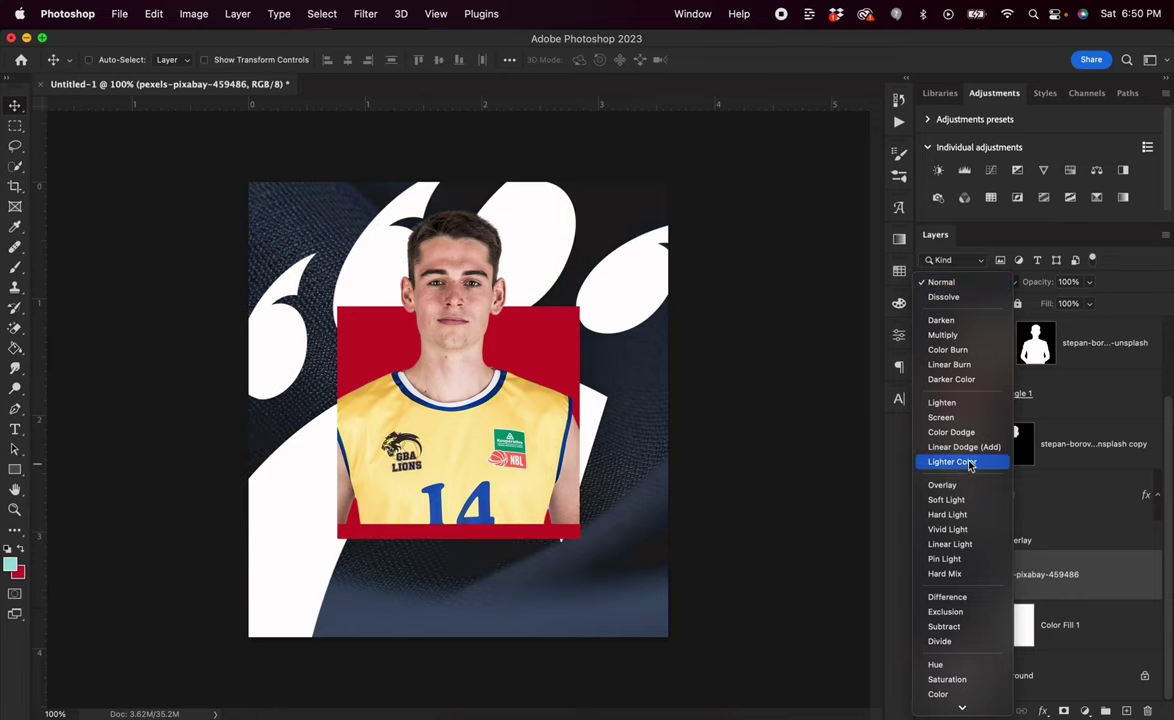
{"action": "left_click", "coordinate": [963, 436]}
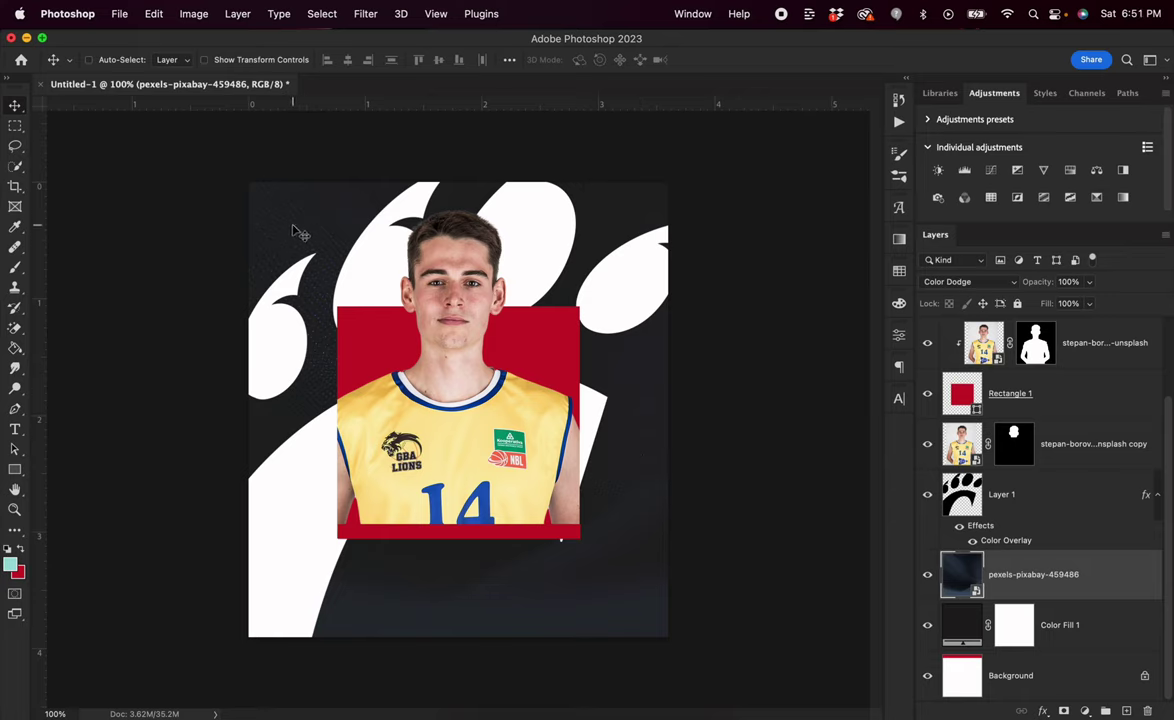
{"action": "left_click", "coordinate": [1045, 504]}
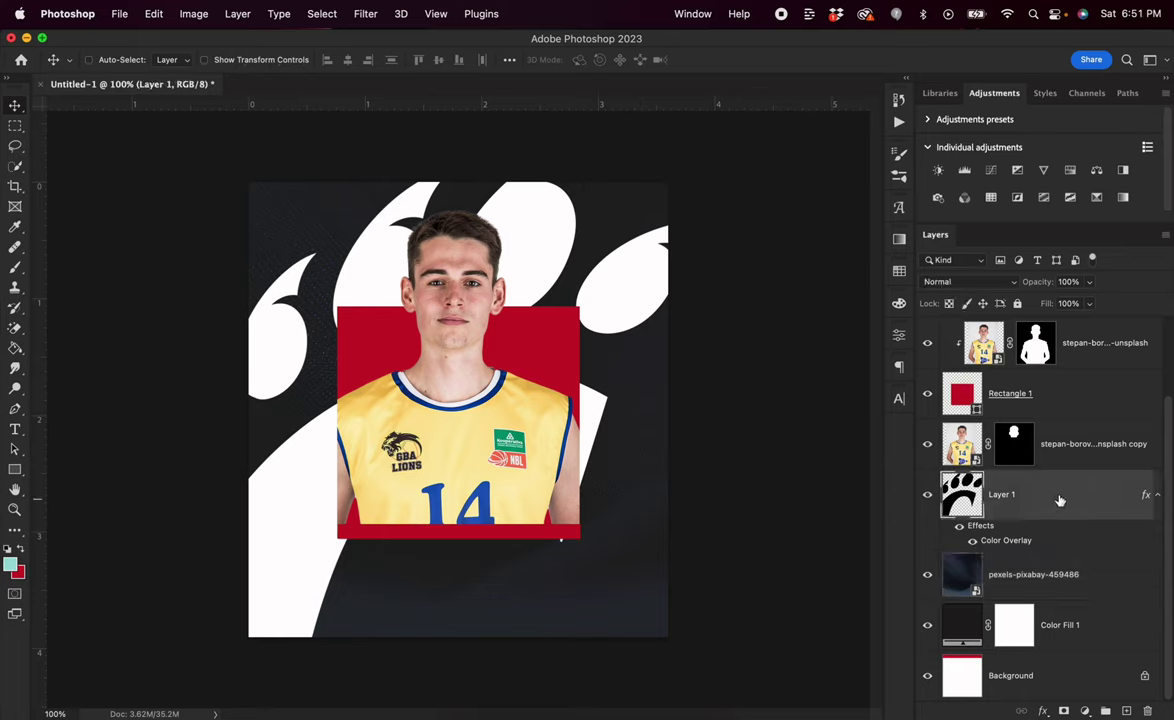
{"action": "right_click", "coordinate": [1060, 500]}
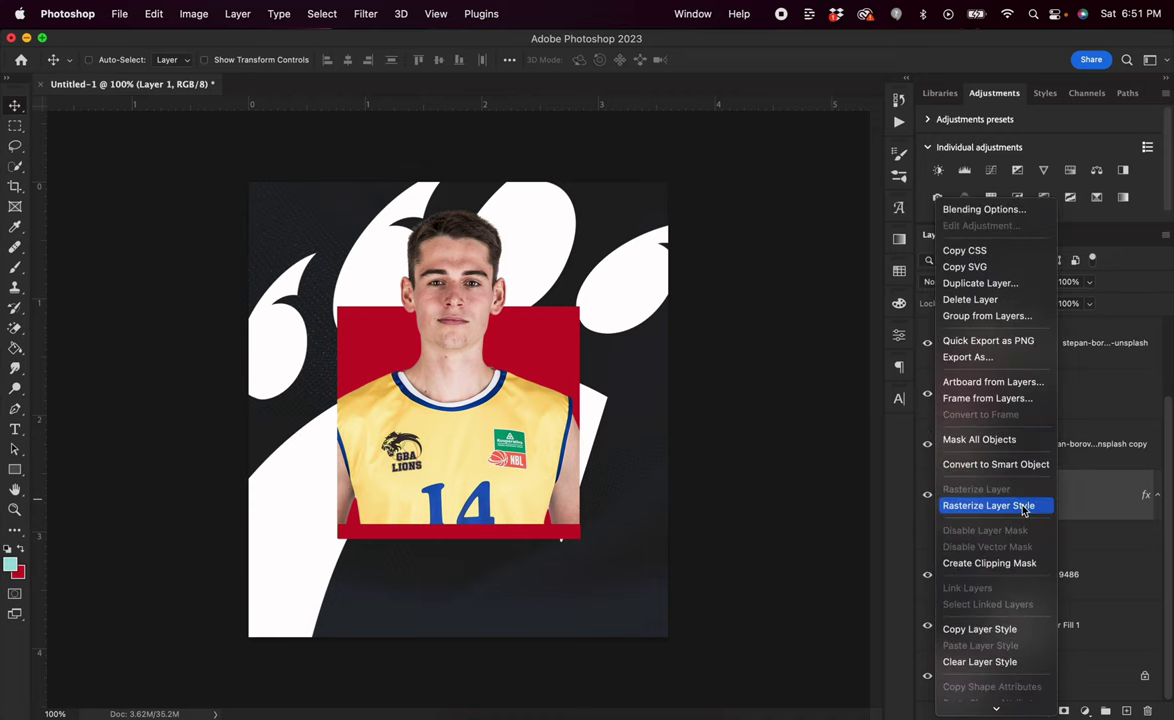
{"action": "left_click", "coordinate": [988, 506]}
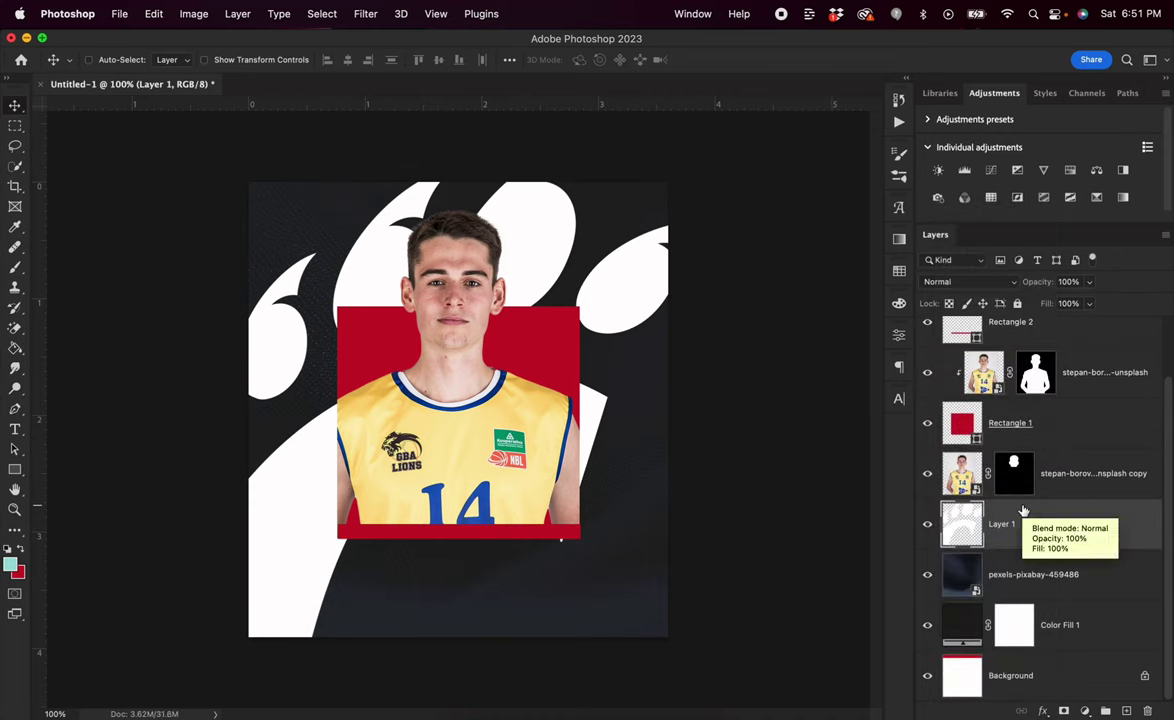
{"action": "left_click", "coordinate": [1030, 579]}
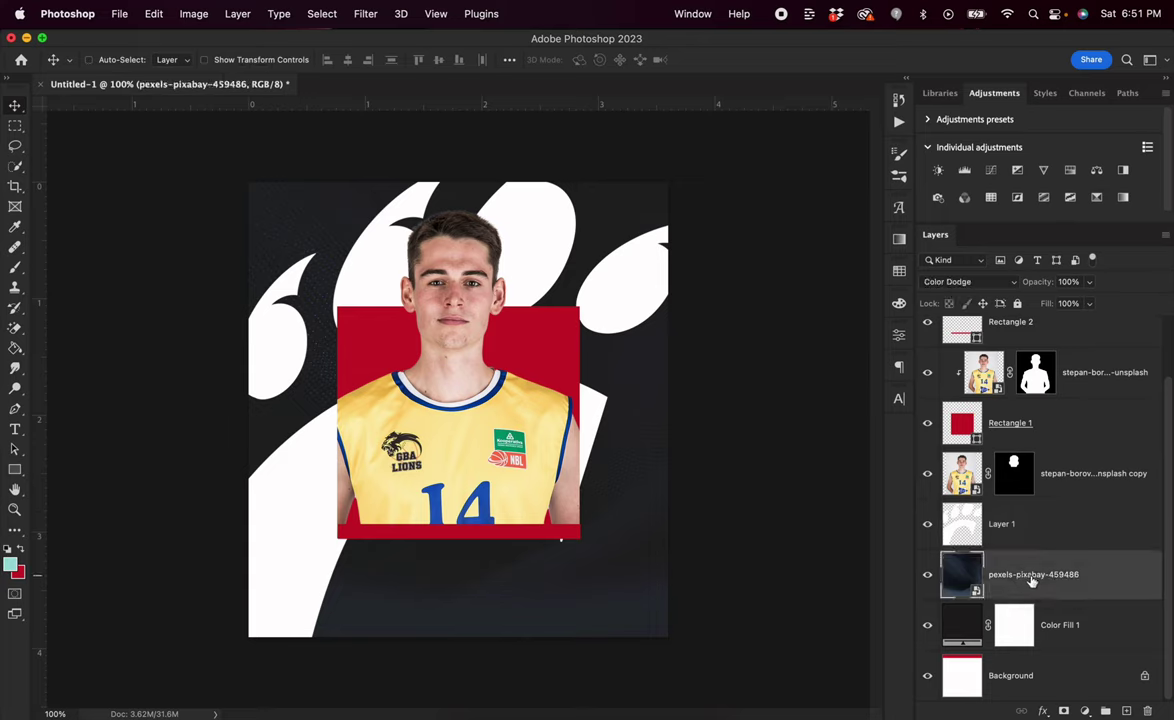
{"action": "left_click_drag", "start_coordinate": [1030, 579], "coordinate": [1039, 517]}
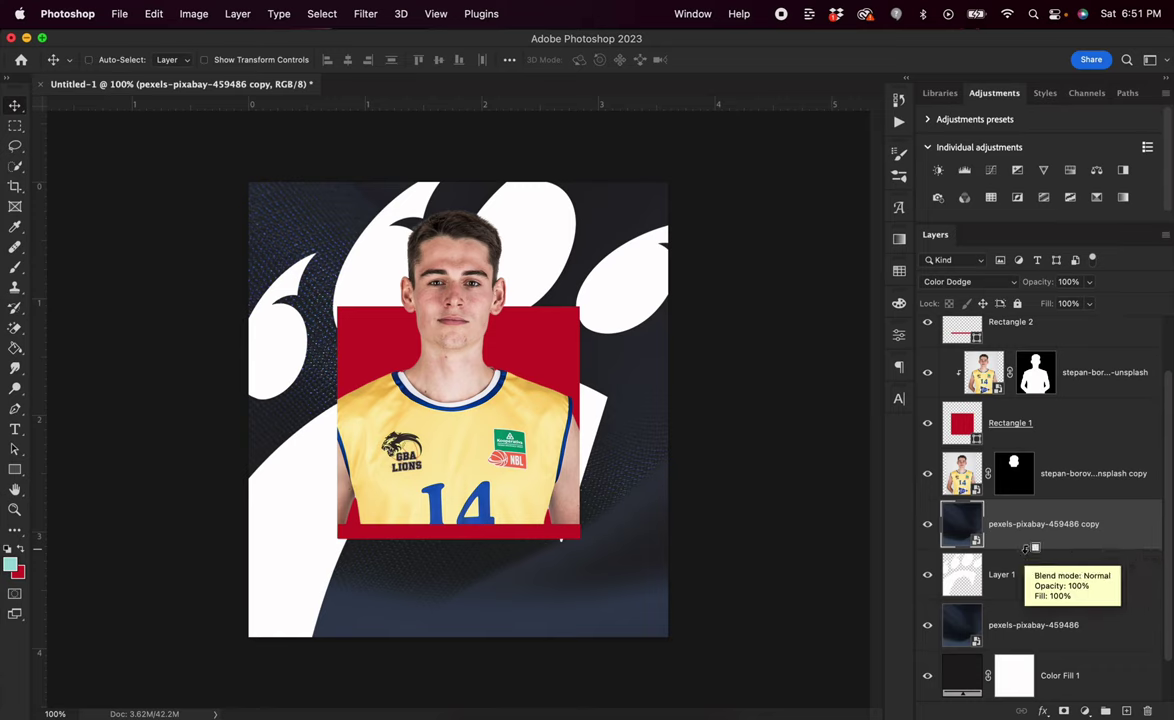
Clip the fabric copy into the paw, blend it in Exclusion, and add a Black & White adjustment
{"action": "left_click", "coordinate": [1025, 549], "text": "alt"}
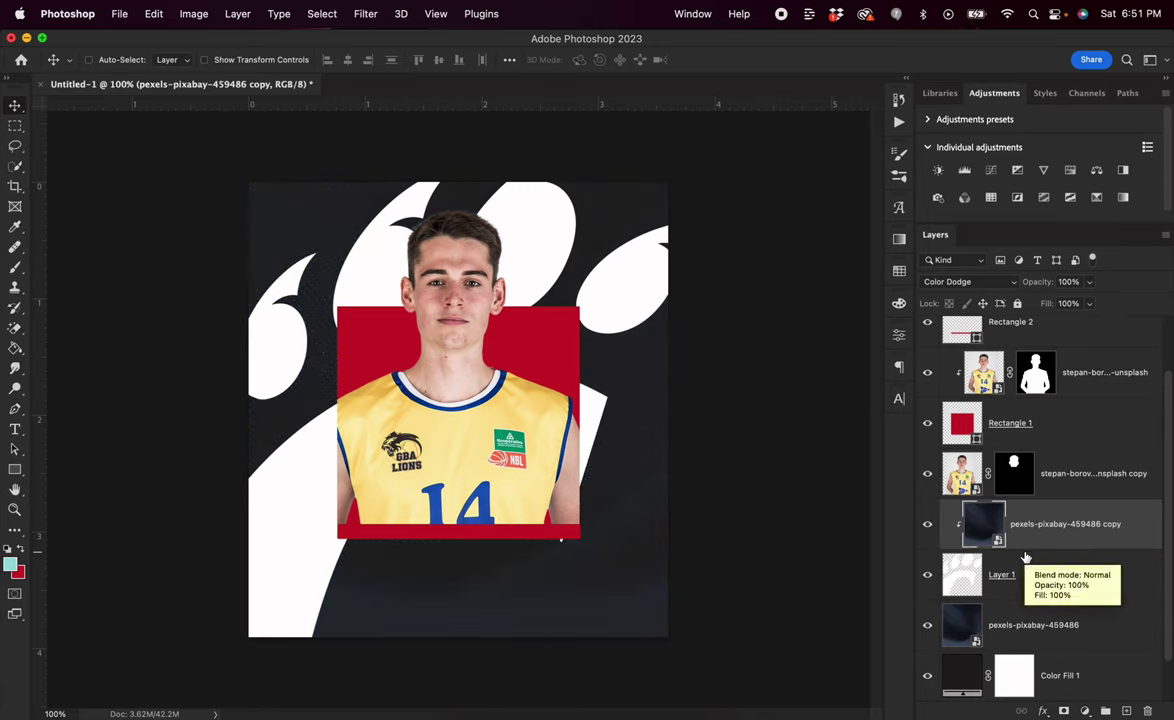
{"action": "left_click", "coordinate": [966, 281]}
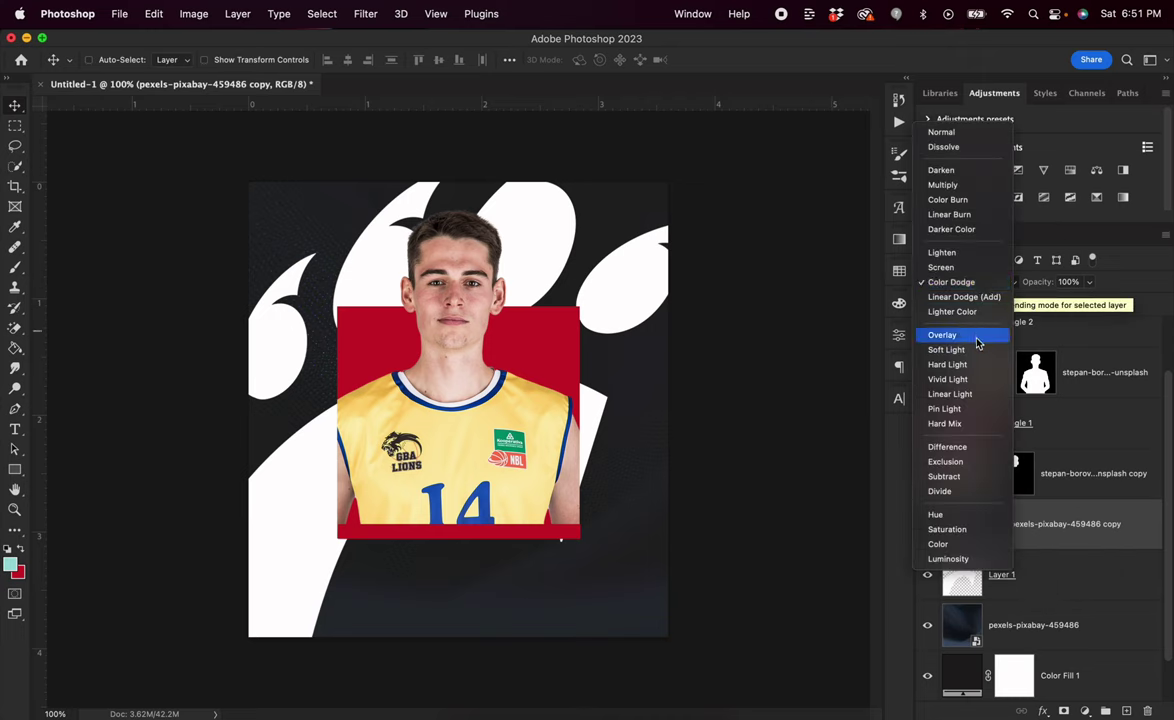
{"action": "key", "text": "Down"}
{"action": "key", "text": "Down"}
{"action": "key", "text": "Down"}
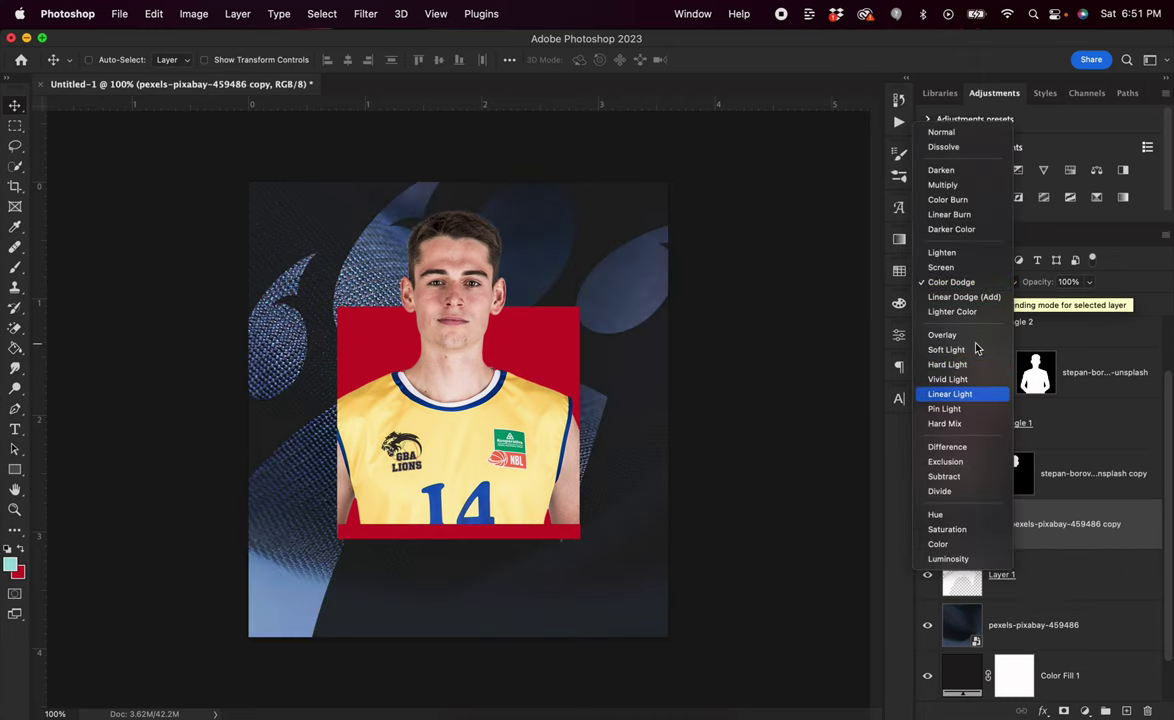
{"action": "key", "text": "Down"}
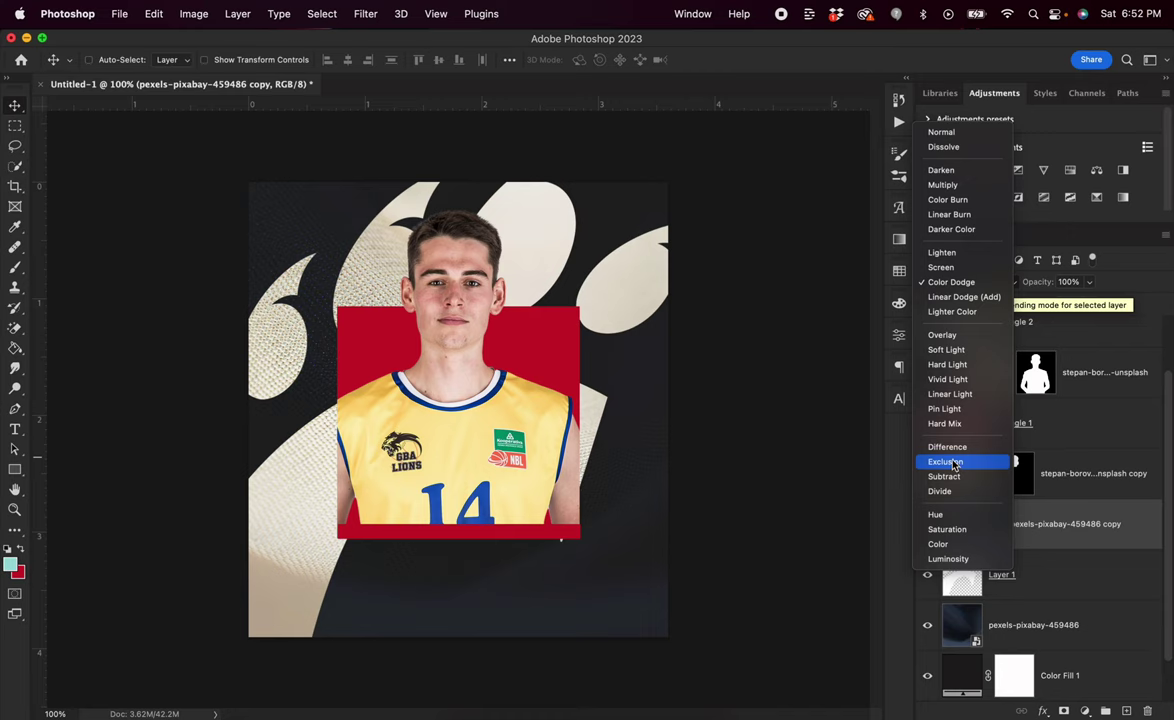
{"action": "left_click", "coordinate": [945, 462]}
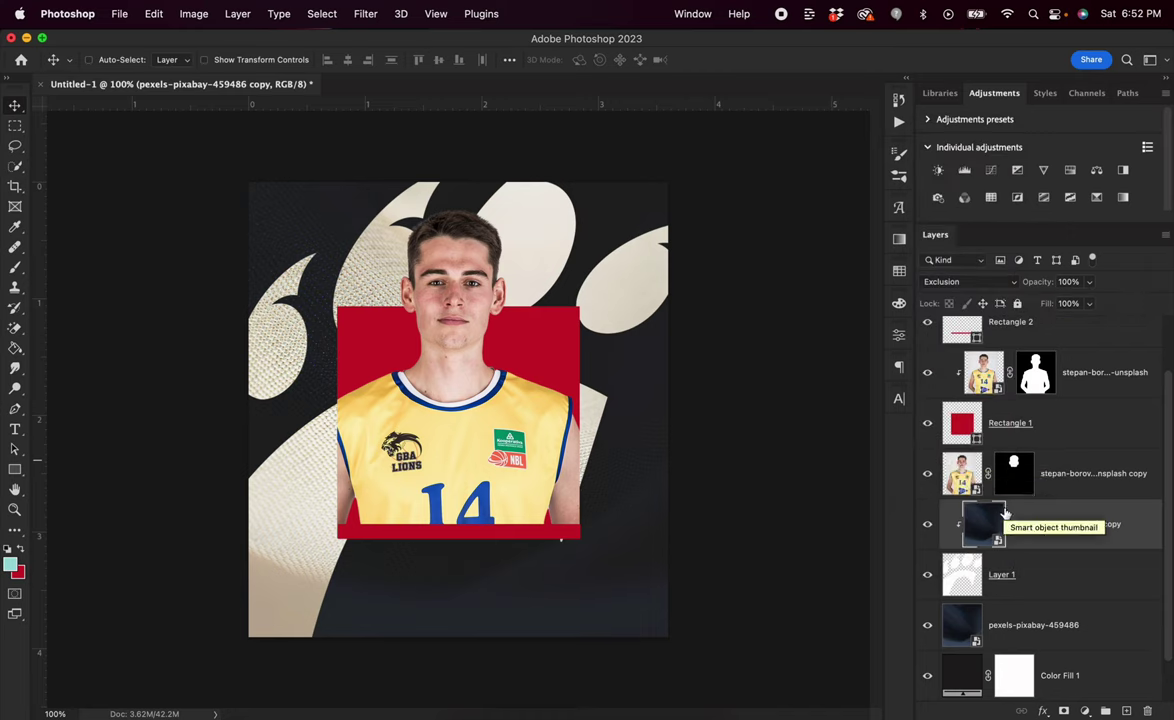
{"action": "left_click", "coordinate": [1123, 170]}
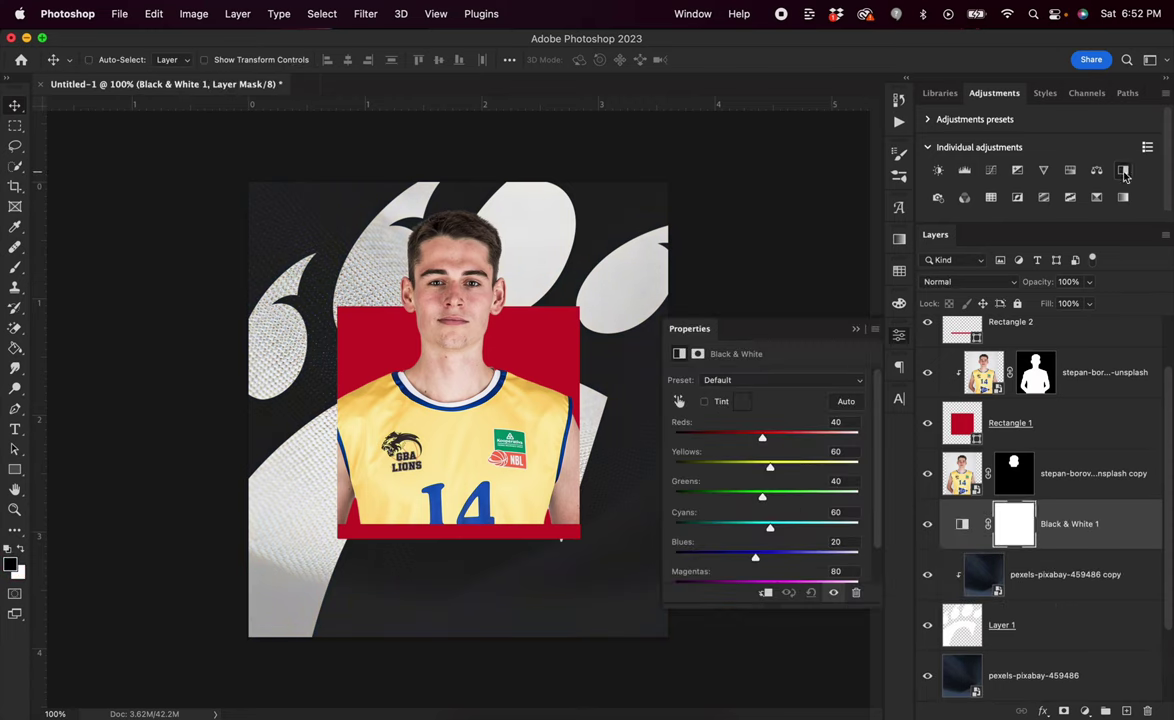
Clip Black & White 1 to the fabric copy and add a clipped Levels (midtone 0.79) on the base fabric
{"action": "left_click", "coordinate": [1045, 549], "text": "alt"}
{"action": "scroll", "coordinate": [1050, 560], "scroll_direction": "down", "scroll_amount": 1}
{"action": "left_click", "coordinate": [1053, 574]}
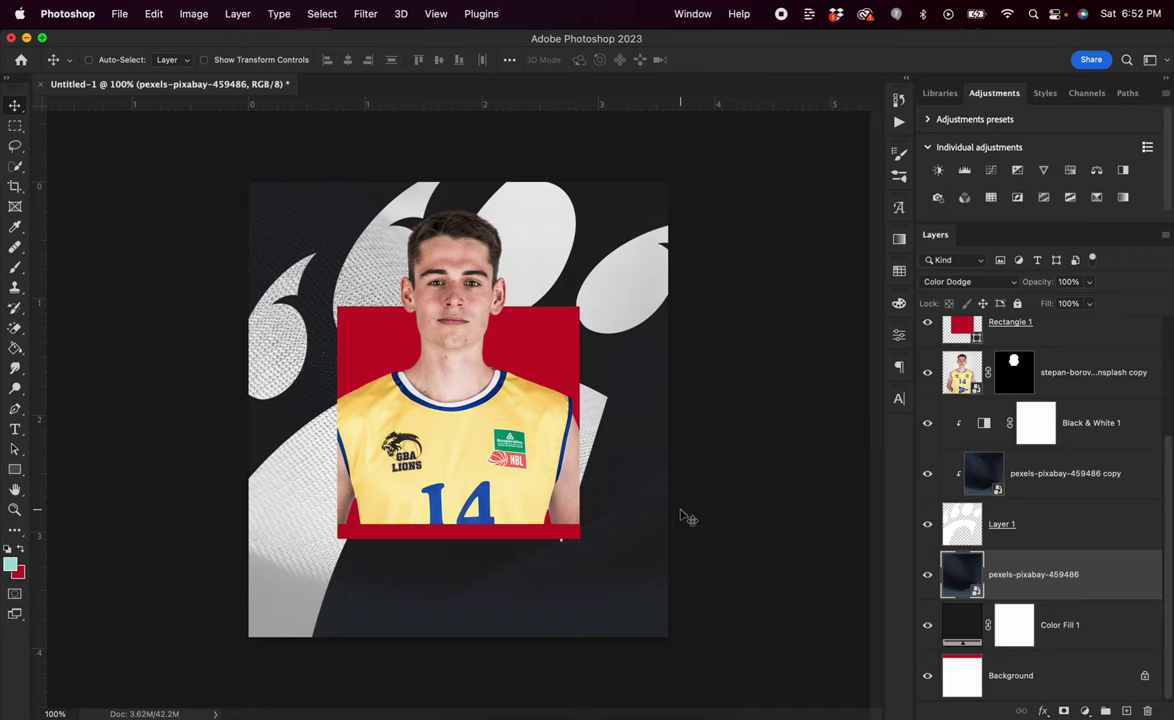
{"action": "left_click", "coordinate": [965, 170]}
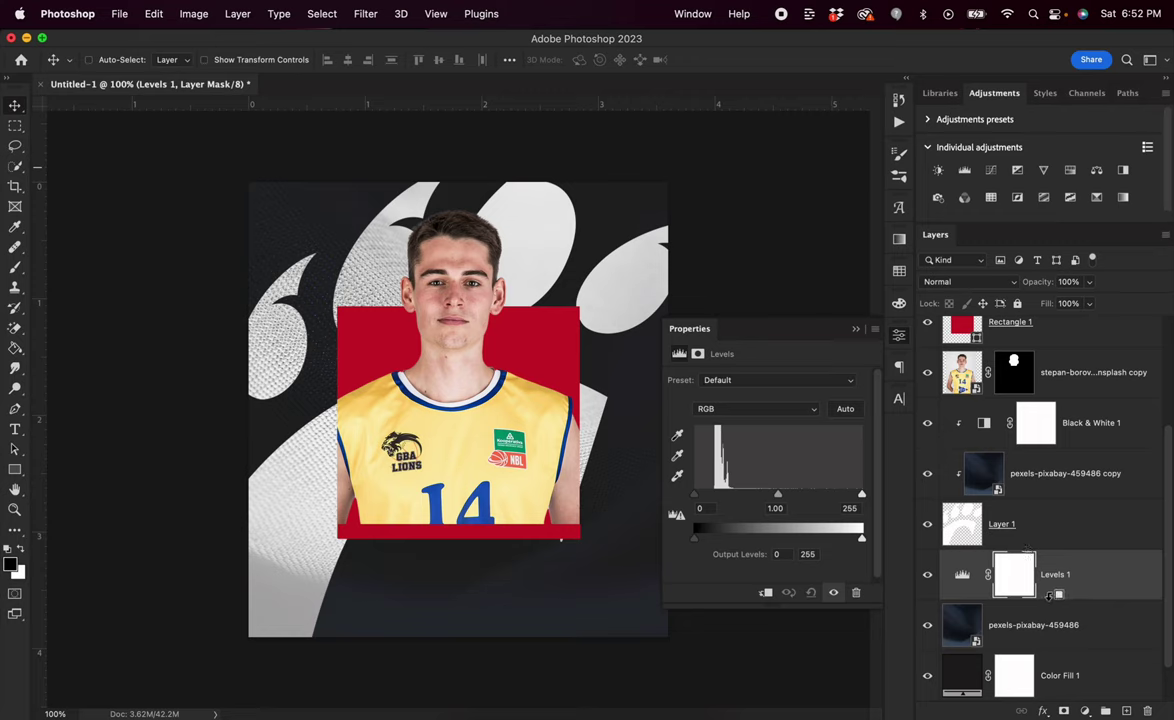
{"action": "left_click", "coordinate": [1050, 600], "text": "alt"}
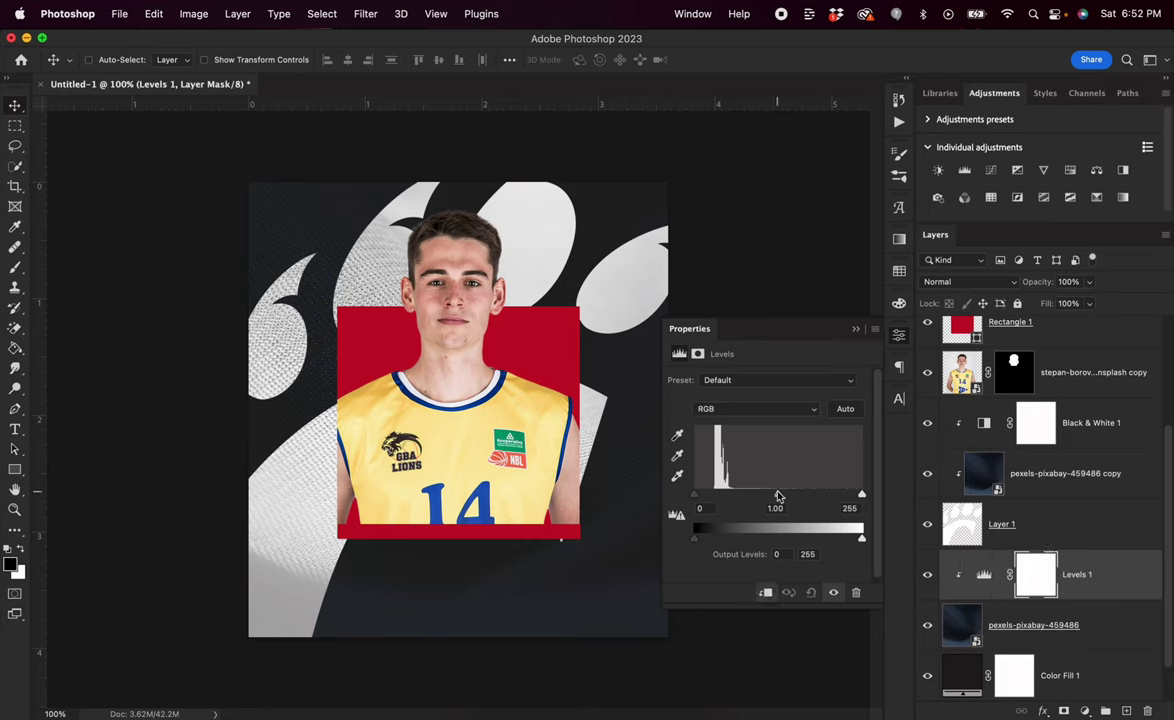
{"action": "left_click_drag", "start_coordinate": [778, 494], "coordinate": [860, 495]}
{"action": "left_click", "coordinate": [855, 329]}
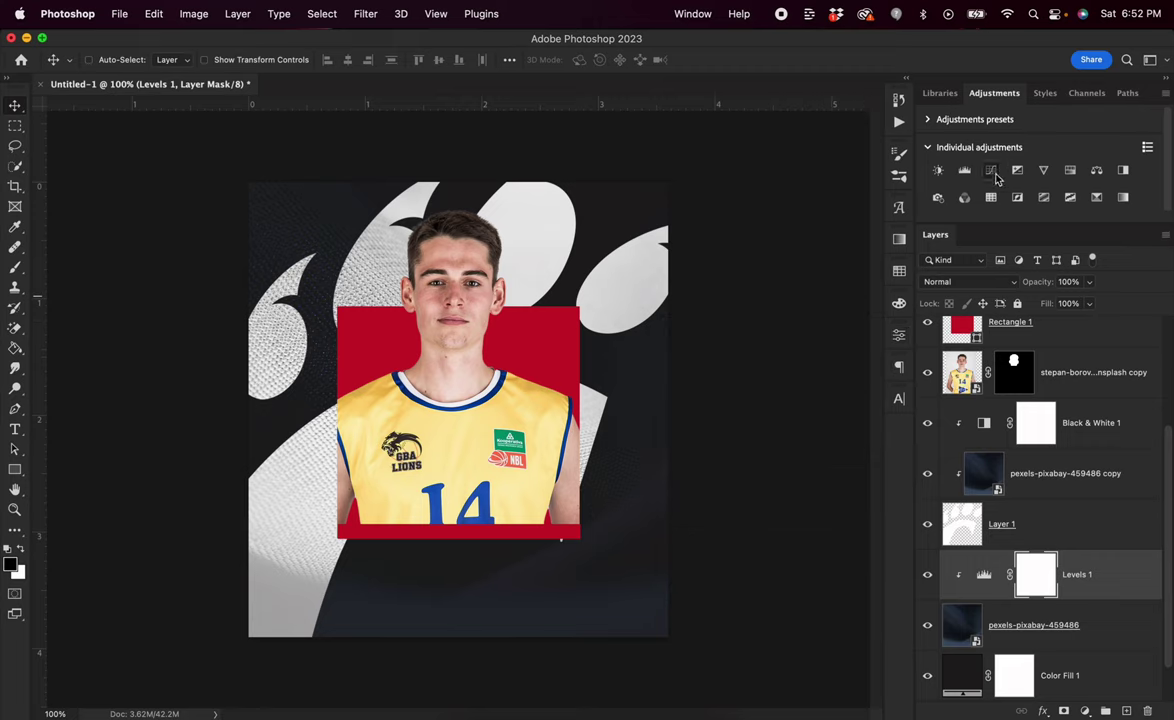
Clip a Black & White 2 adjustment onto the base fabric and show the Example card again
{"action": "left_click", "coordinate": [1123, 172]}
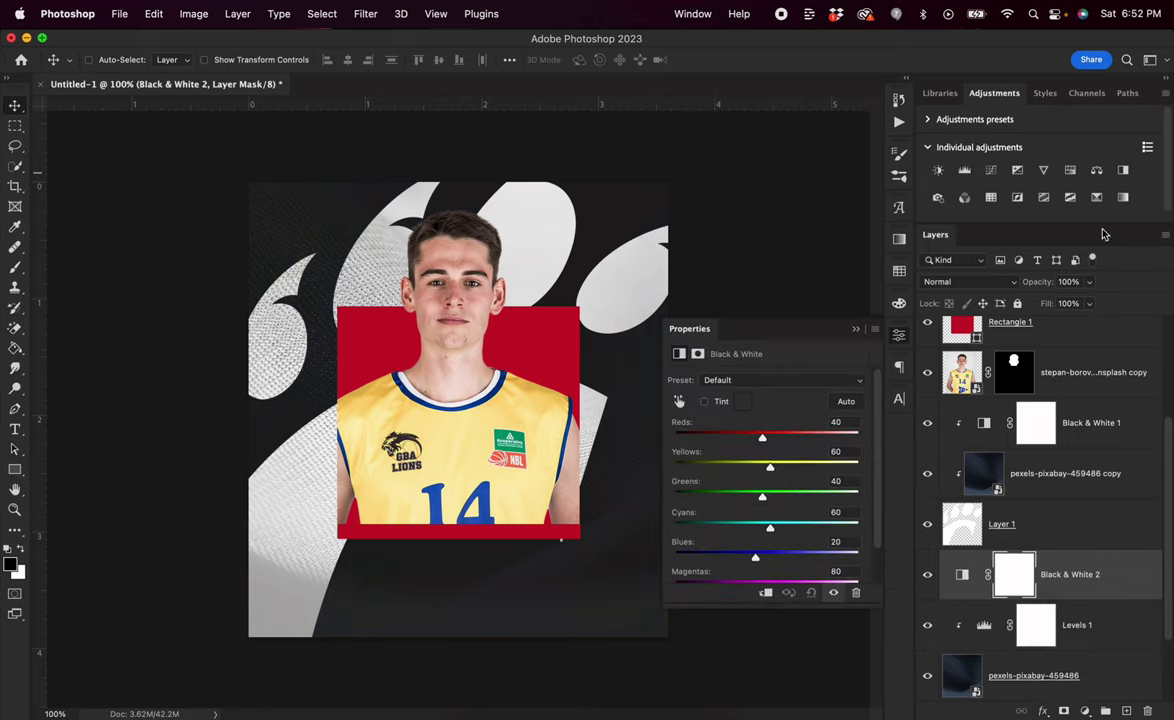
{"action": "left_click", "coordinate": [855, 331]}
{"action": "scroll", "coordinate": [1066, 652], "scroll_direction": "down", "scroll_amount": 1}
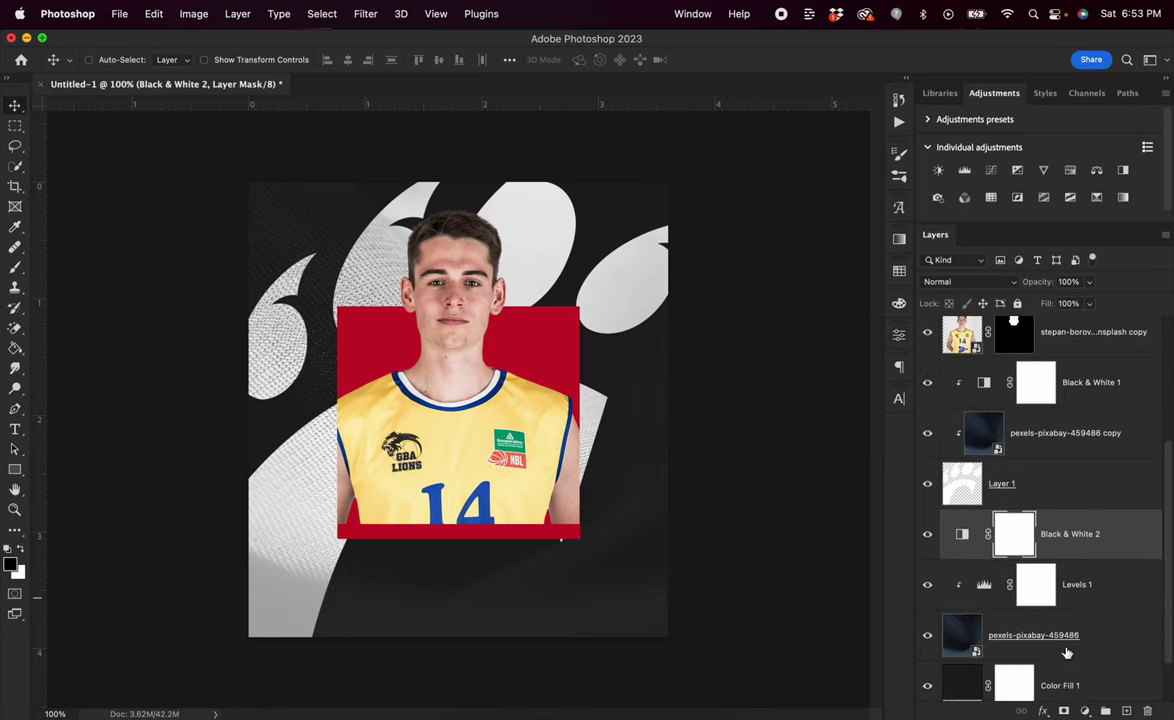
{"action": "left_click", "coordinate": [1071, 561], "text": "alt"}
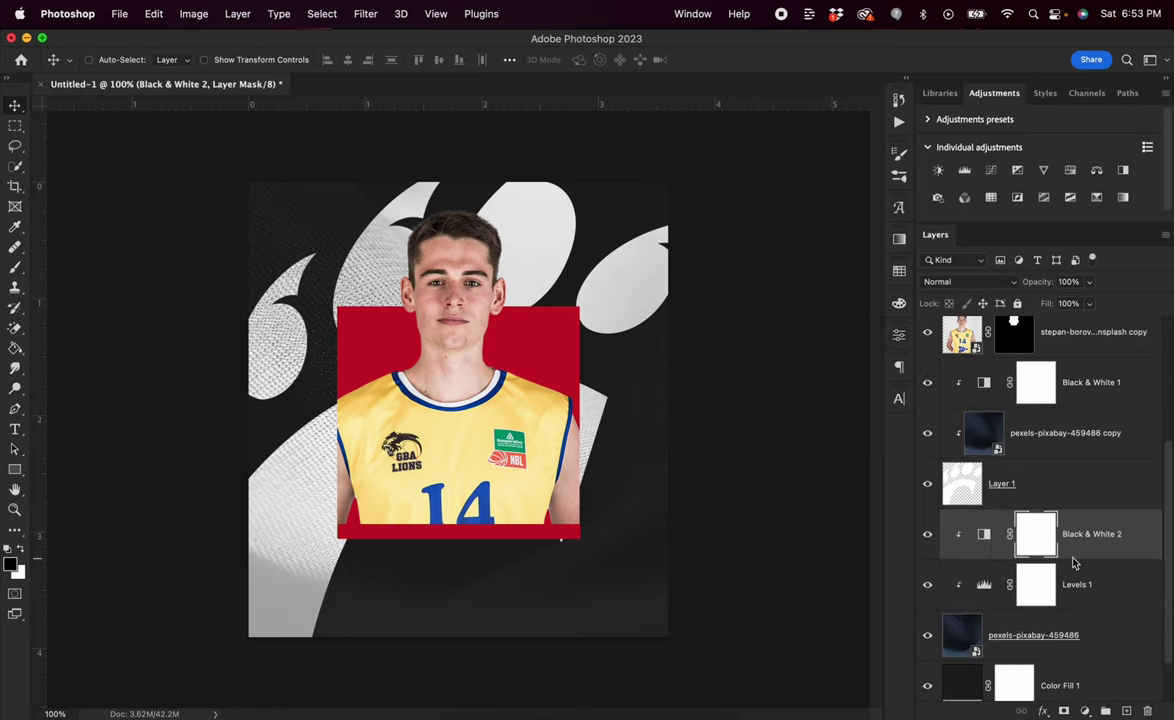
{"action": "scroll", "coordinate": [1000, 500], "scroll_direction": "up", "scroll_amount": 5}
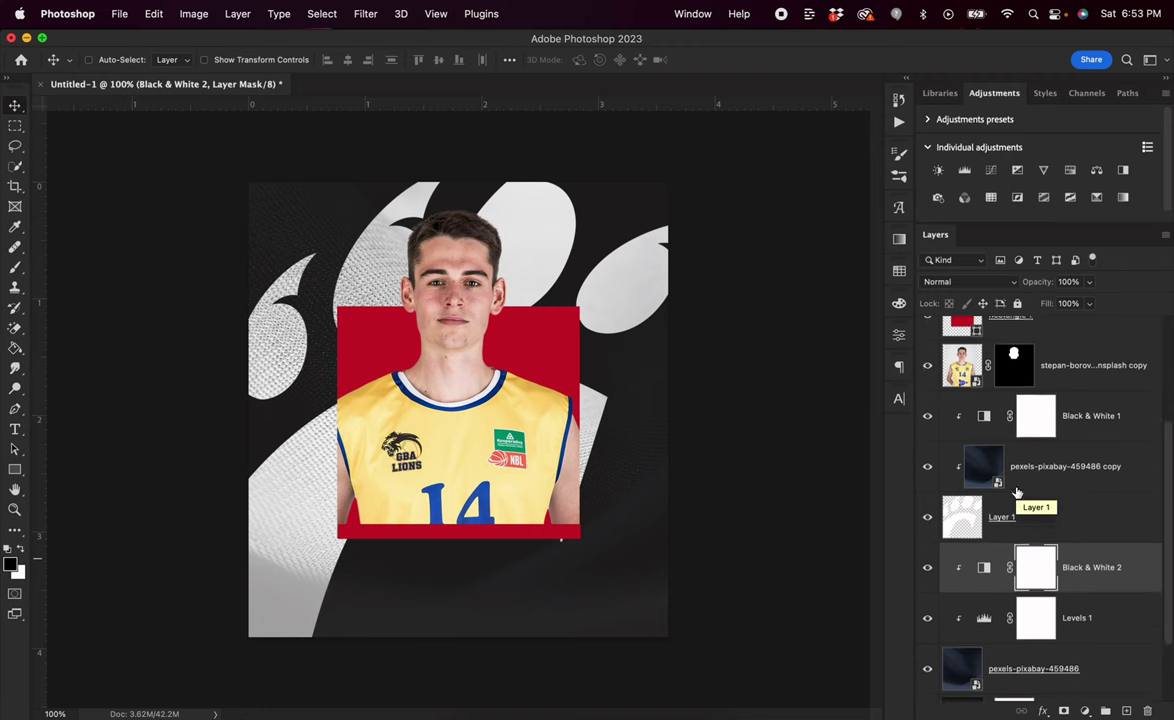
{"action": "left_click", "coordinate": [927, 341]}
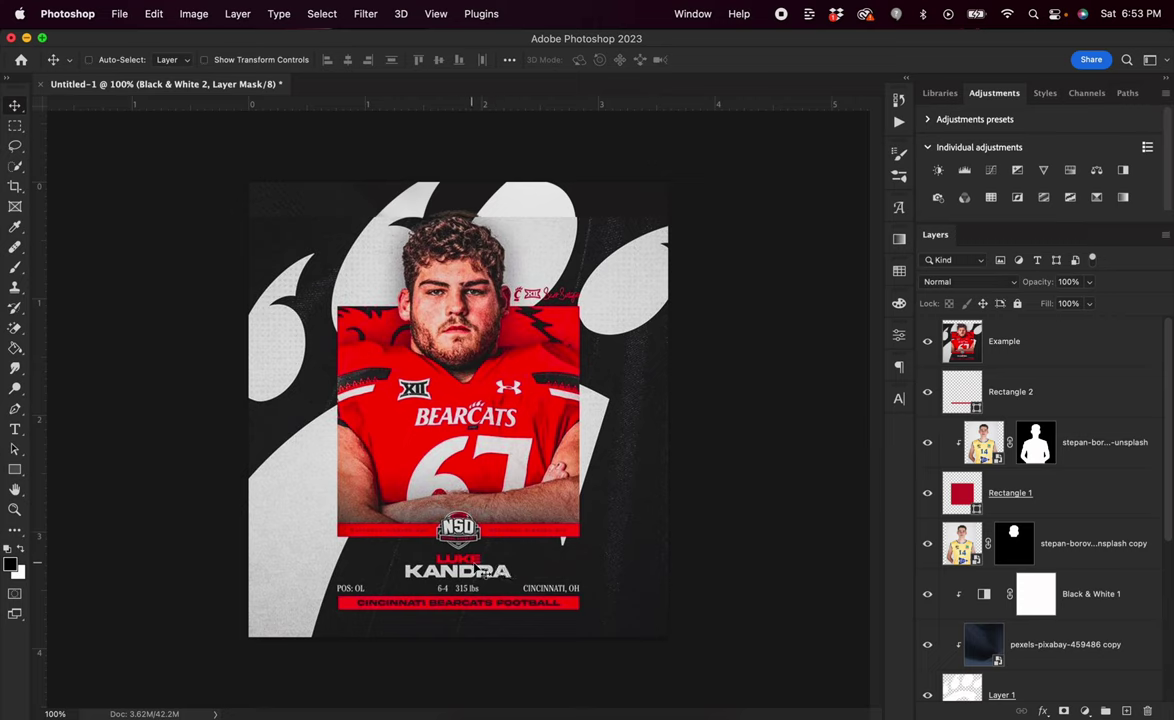
{"action": "key", "text": "t"}
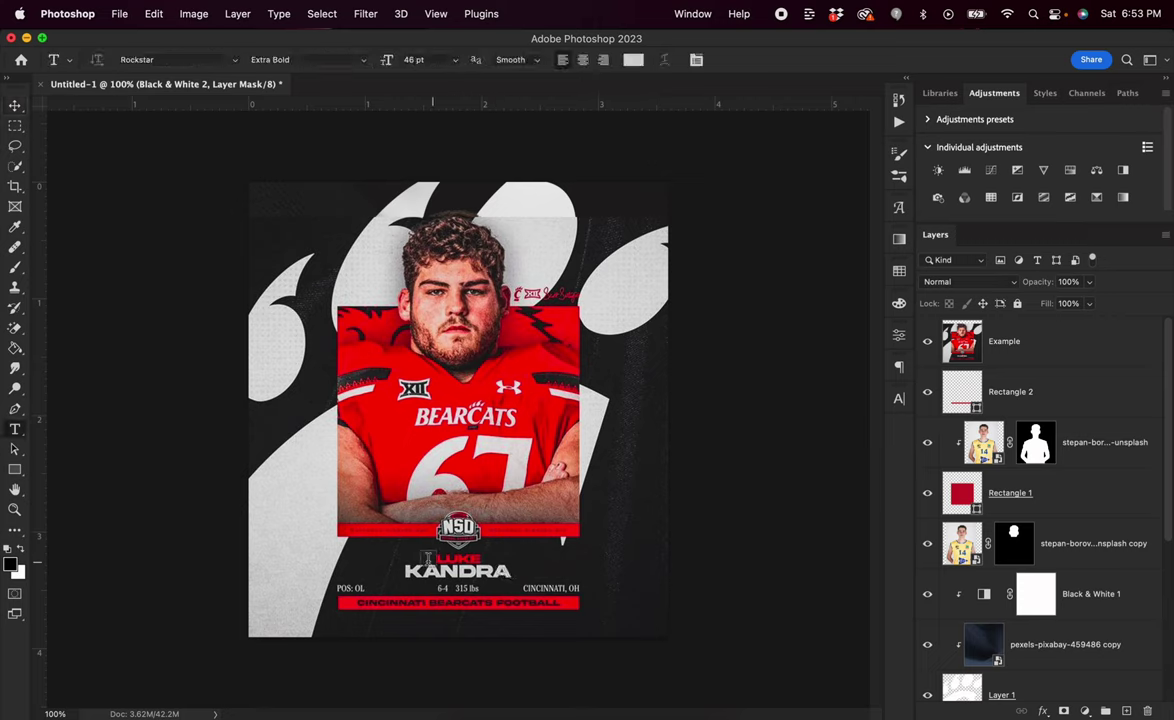
Type 'luke' below the player photo and move its text layer to the top of the stack
{"action": "left_click", "coordinate": [415, 557]}
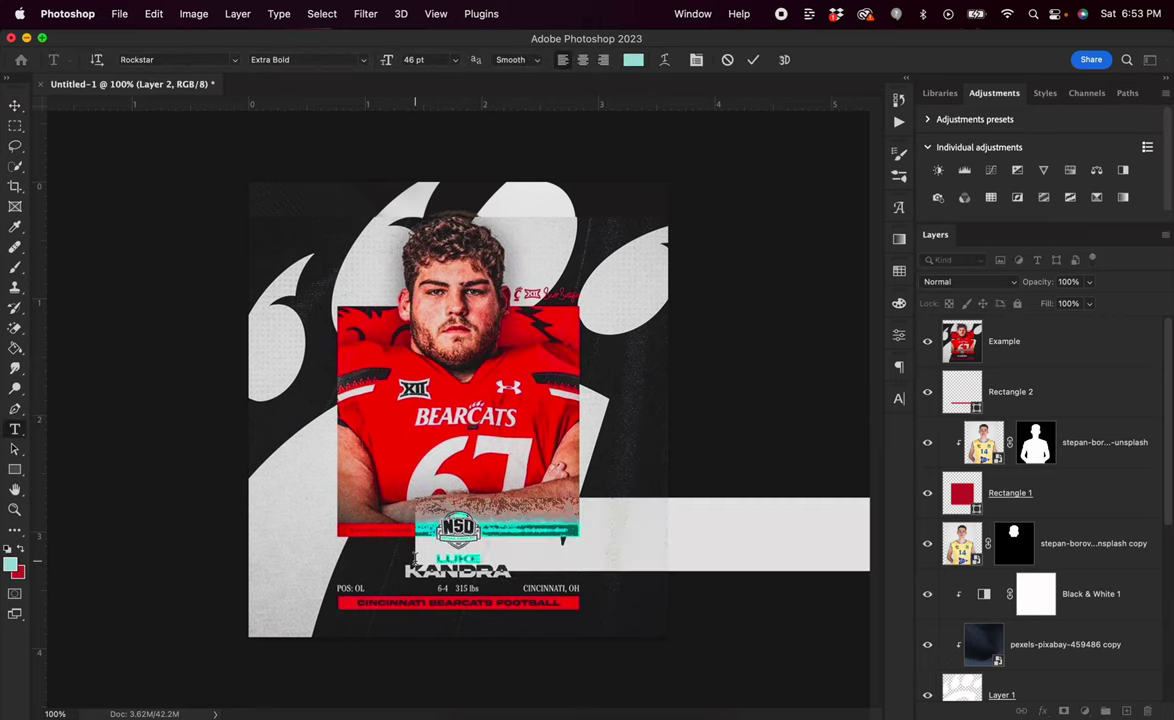
{"action": "type", "text": "luke"}
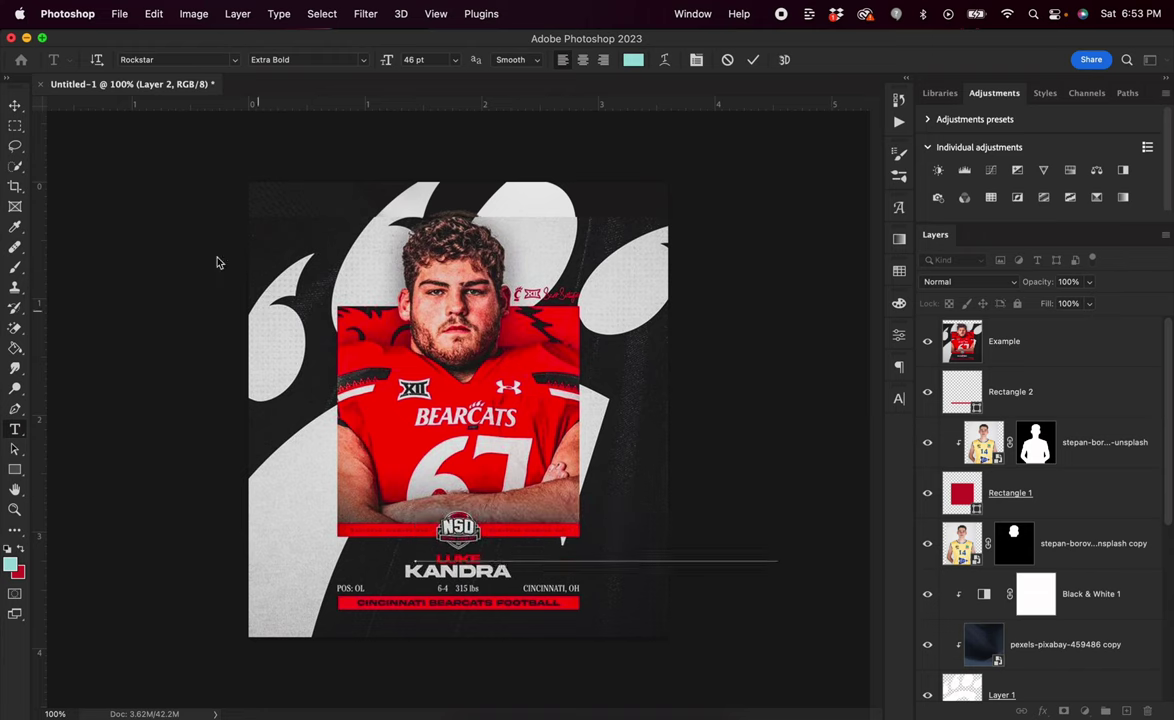
{"action": "key", "text": "Escape"}
{"action": "key", "text": "v"}
{"action": "left_click_drag", "start_coordinate": [1040, 686], "coordinate": [1020, 335]}
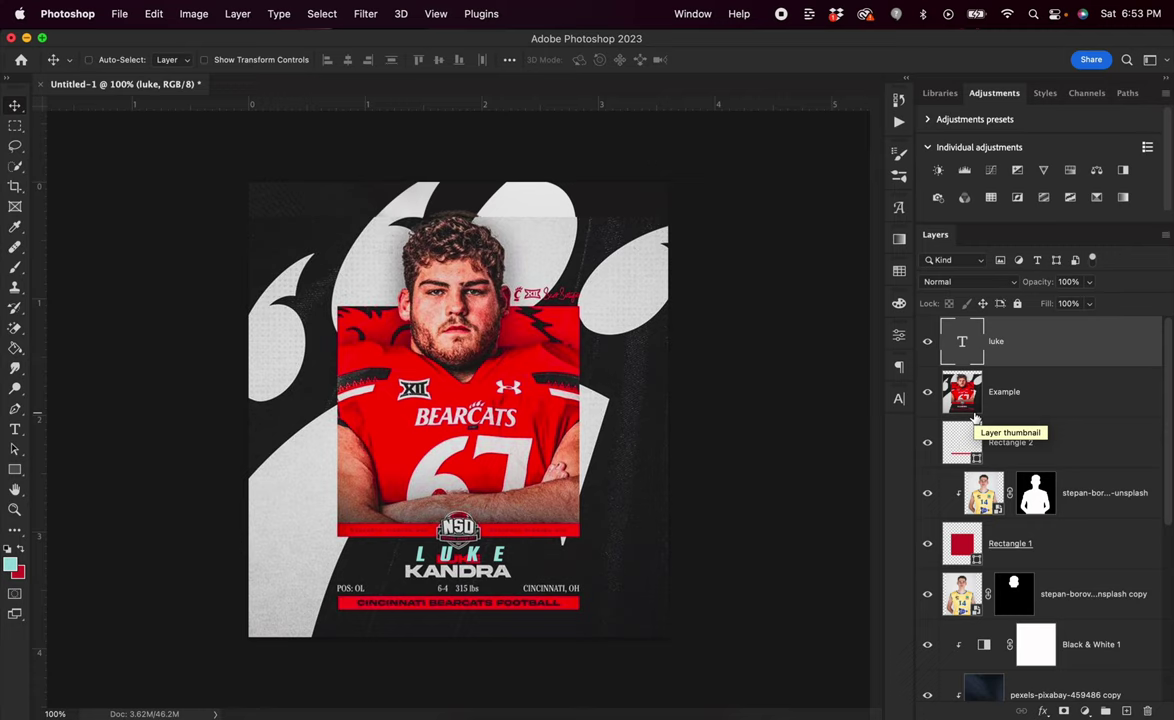
In the Character panel, set LUKE's tracking to 0 and font to Akira Expanded
{"action": "left_click", "coordinate": [898, 401]}
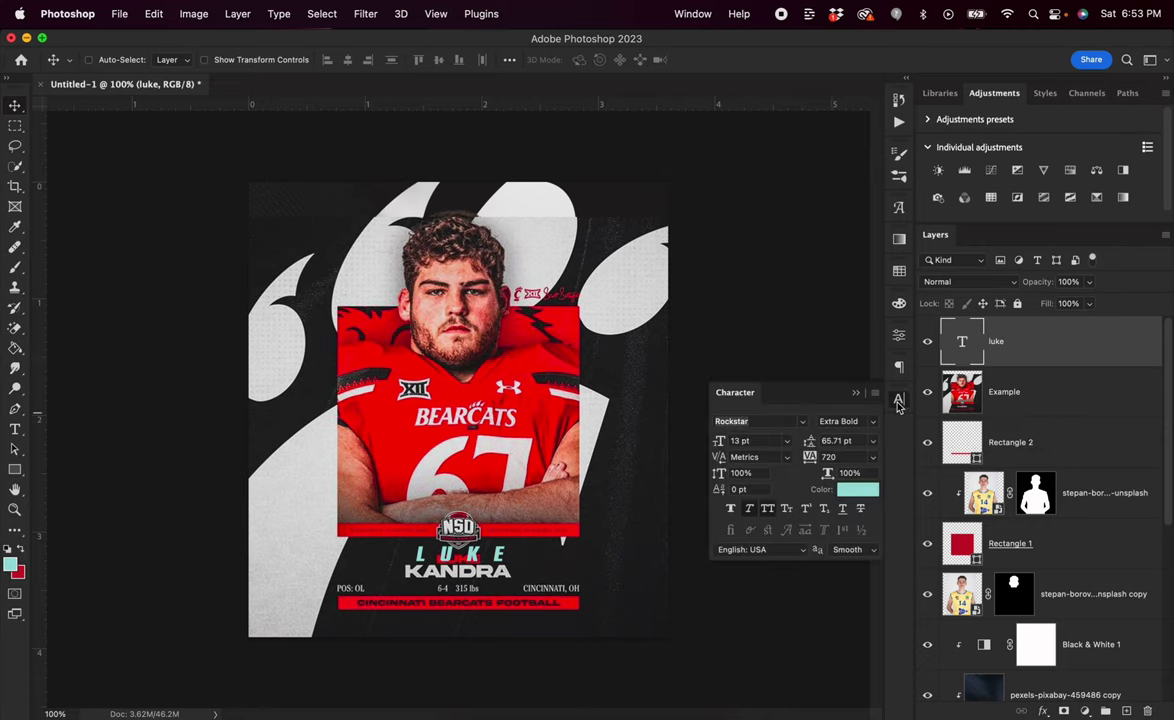
{"action": "left_click", "coordinate": [690, 13]}
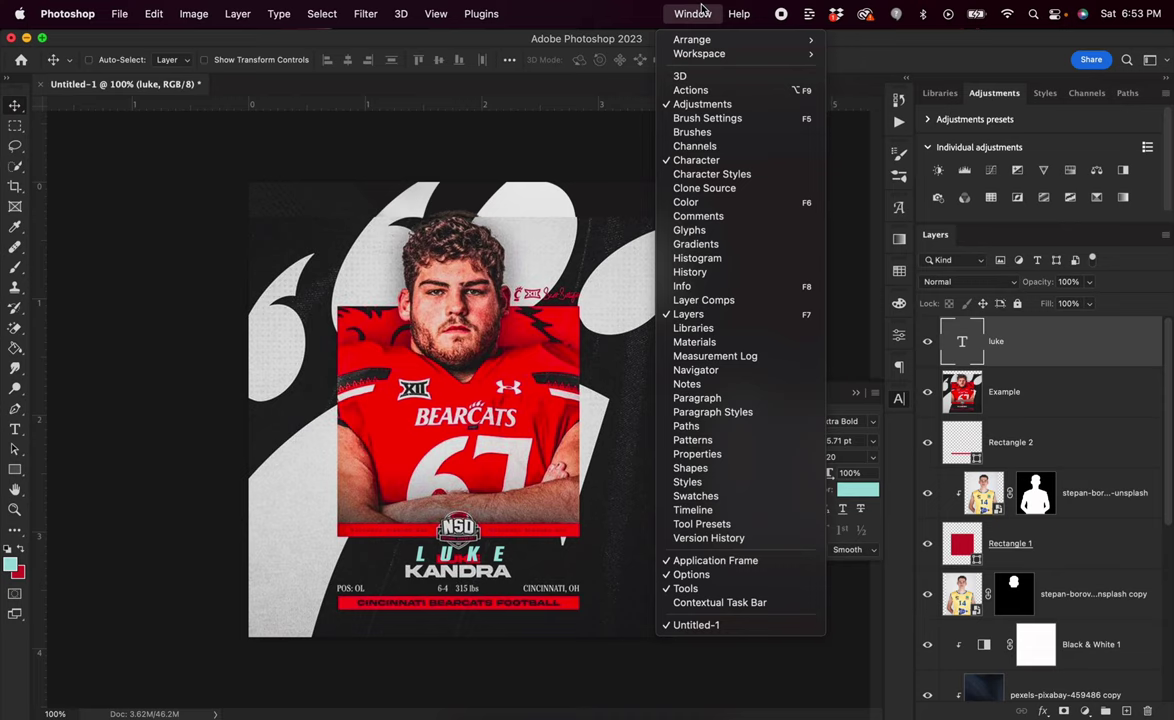
{"action": "left_click", "coordinate": [706, 163]}
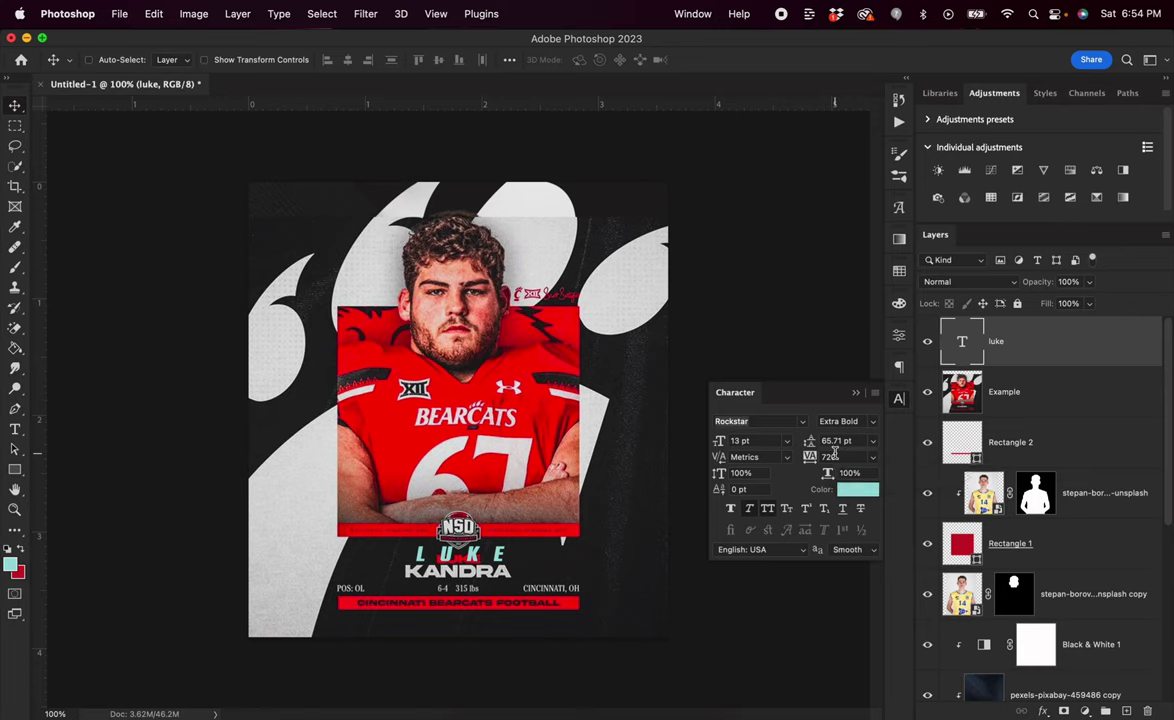
{"action": "type", "text": "0"}
{"action": "key", "text": "Return"}
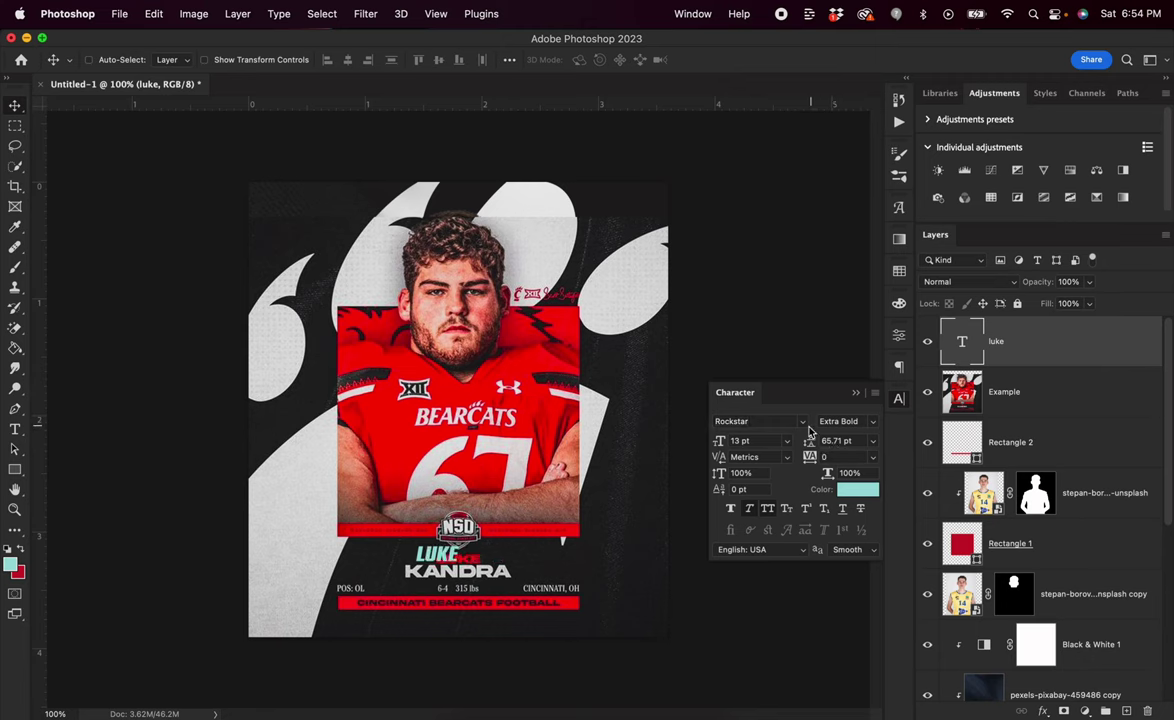
{"action": "left_click", "coordinate": [804, 423]}
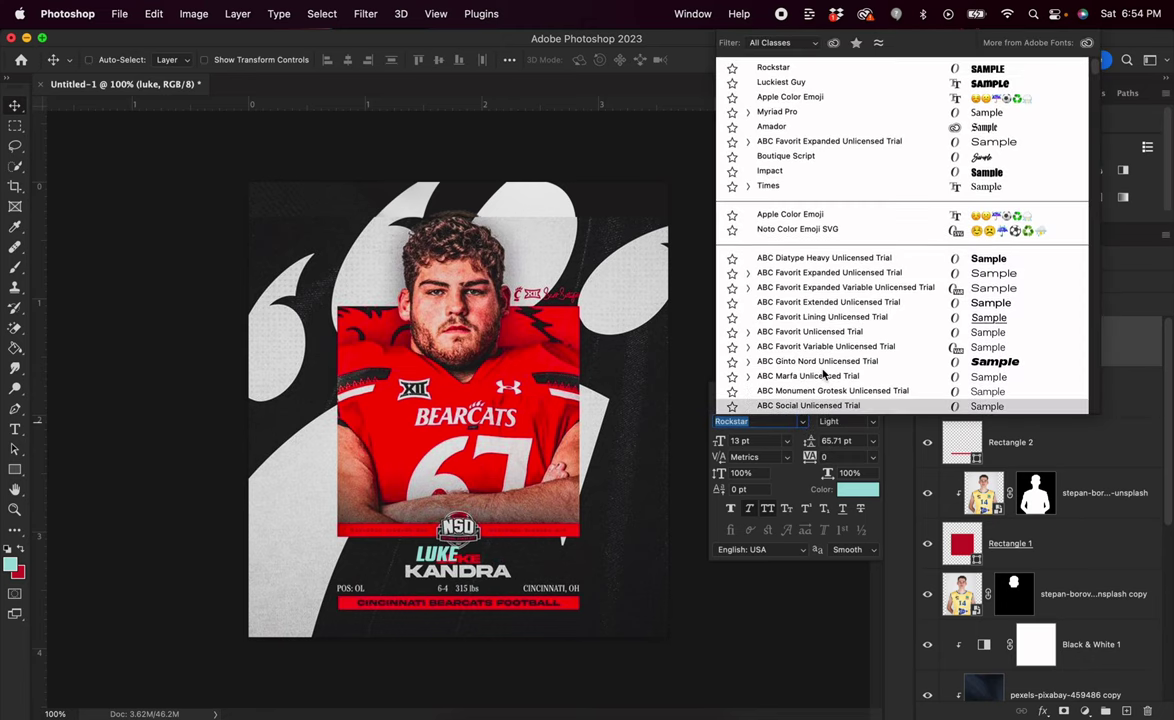
{"action": "scroll", "coordinate": [823, 373], "scroll_direction": "down", "scroll_amount": 10}
{"action": "scroll", "coordinate": [823, 373], "scroll_direction": "up", "scroll_amount": 3}
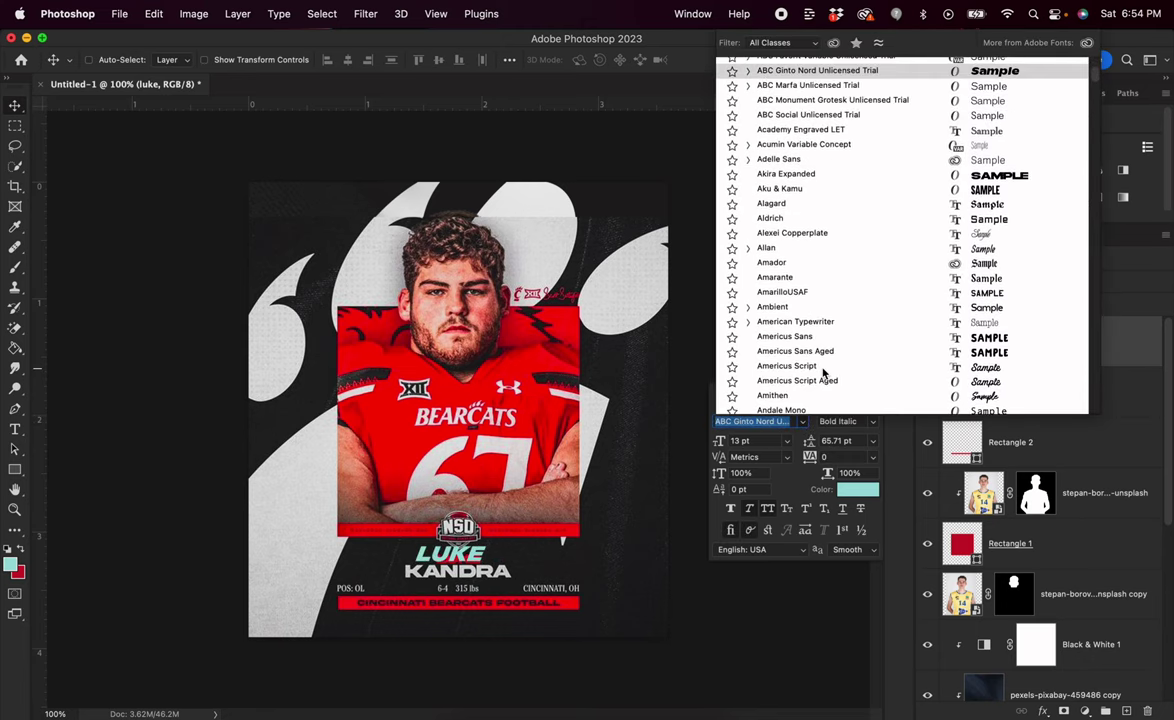
{"action": "left_click", "coordinate": [839, 178]}
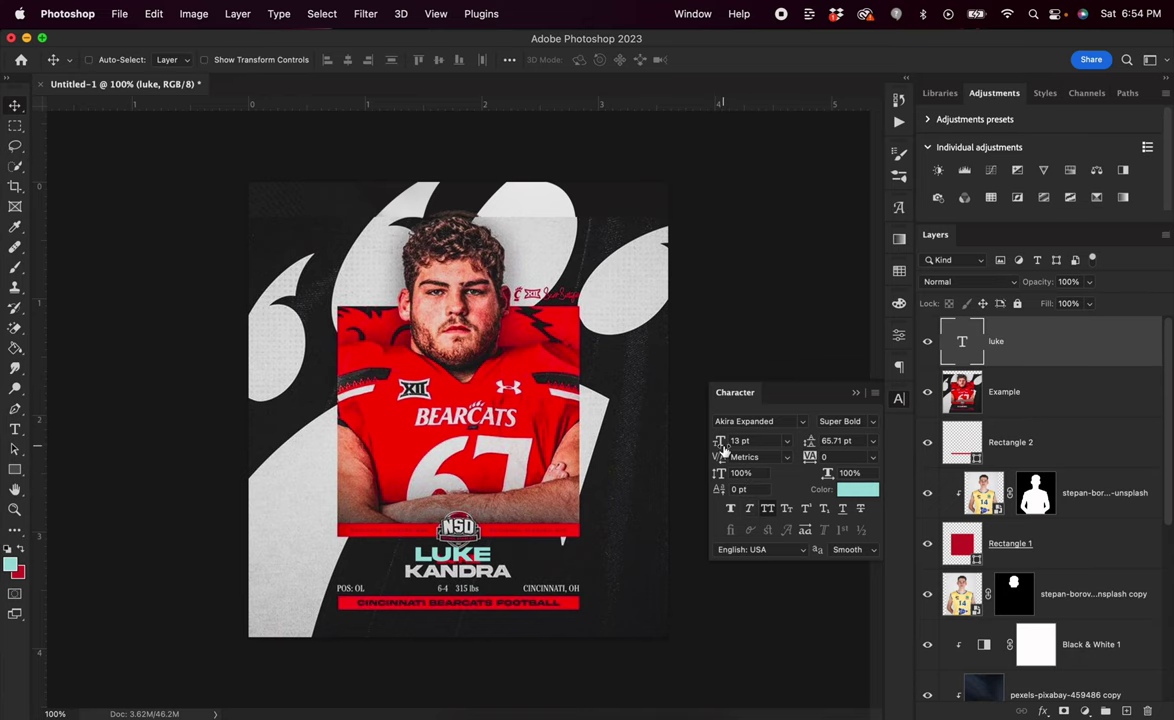
Shrink LUKE to about 7.77 pt and centre it horizontally
{"action": "left_click_drag", "start_coordinate": [723, 451], "coordinate": [722, 451]}
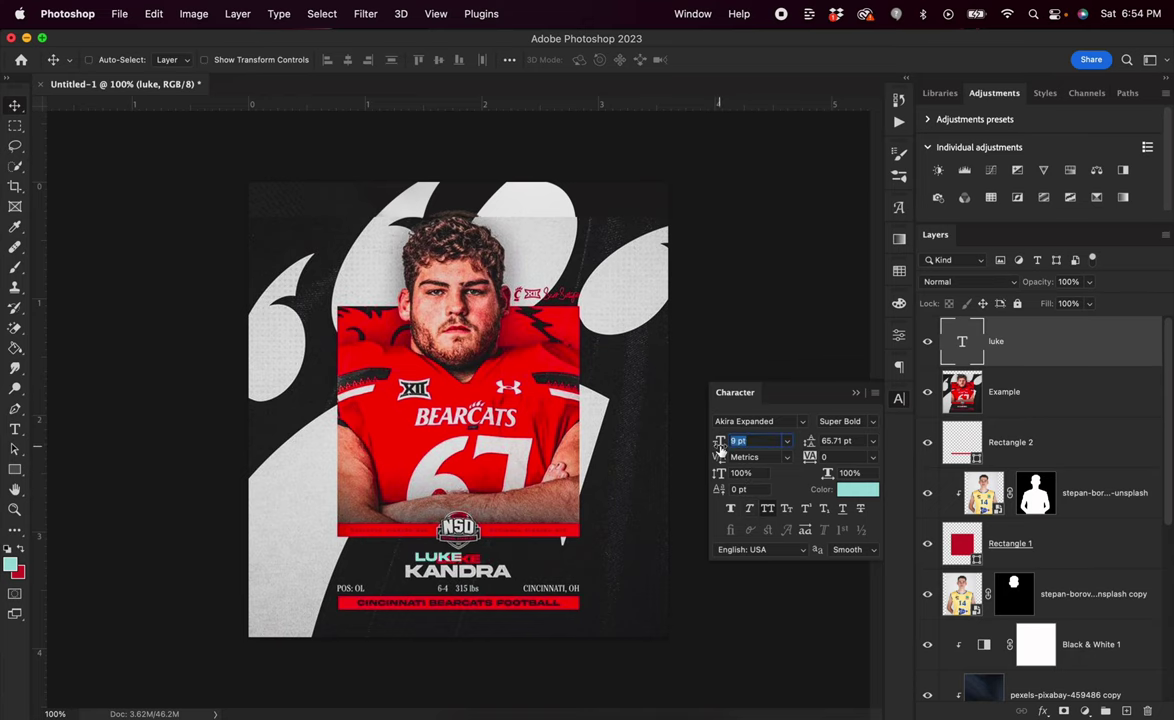
{"action": "key", "text": "super+t"}
{"action": "key", "text": "super+plus"}
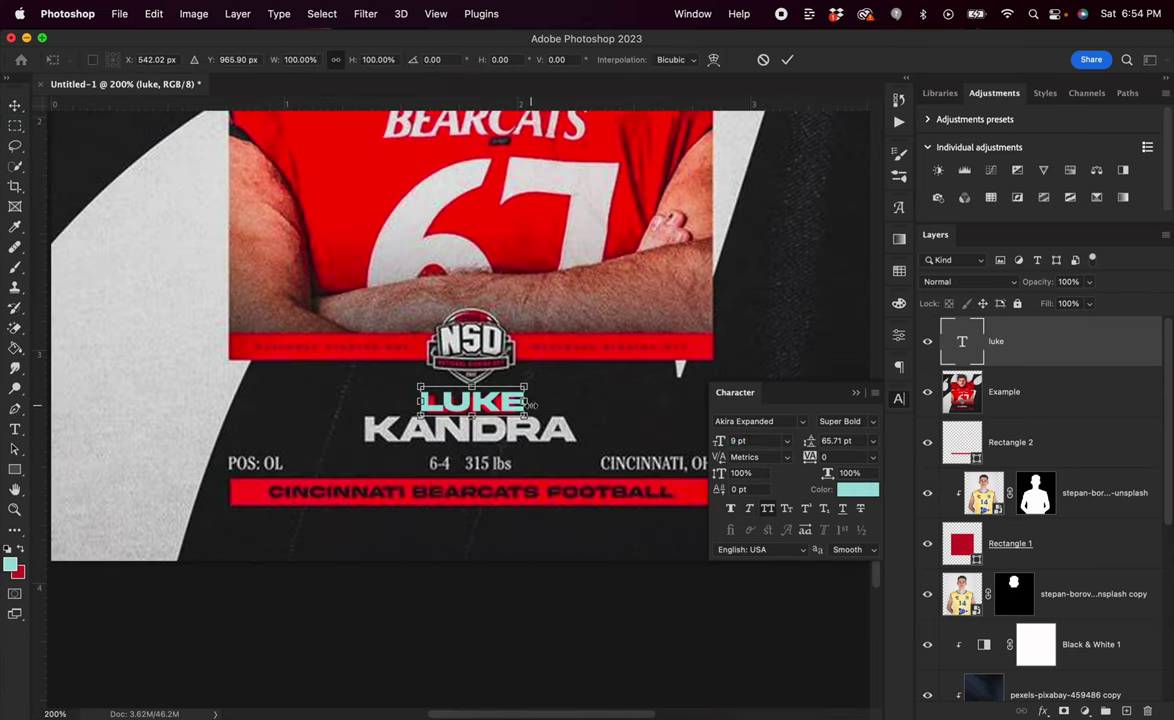
{"action": "left_click_drag", "start_coordinate": [532, 404], "coordinate": [506, 404]}
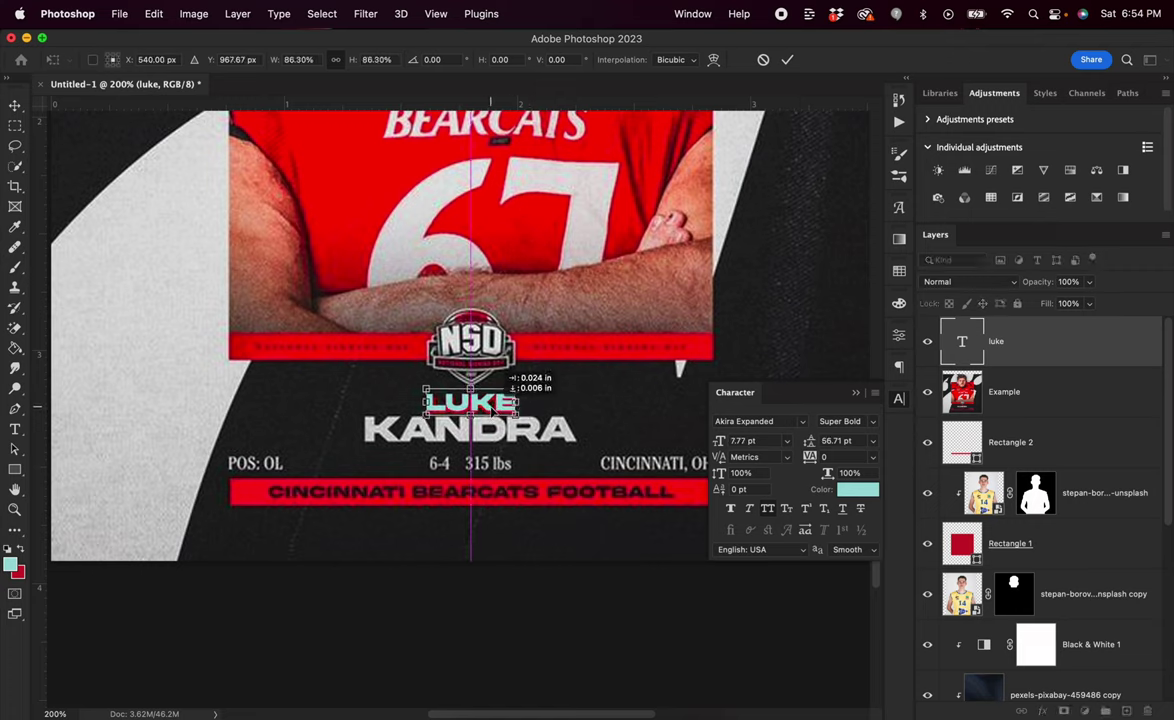
{"action": "key", "text": "Return"}
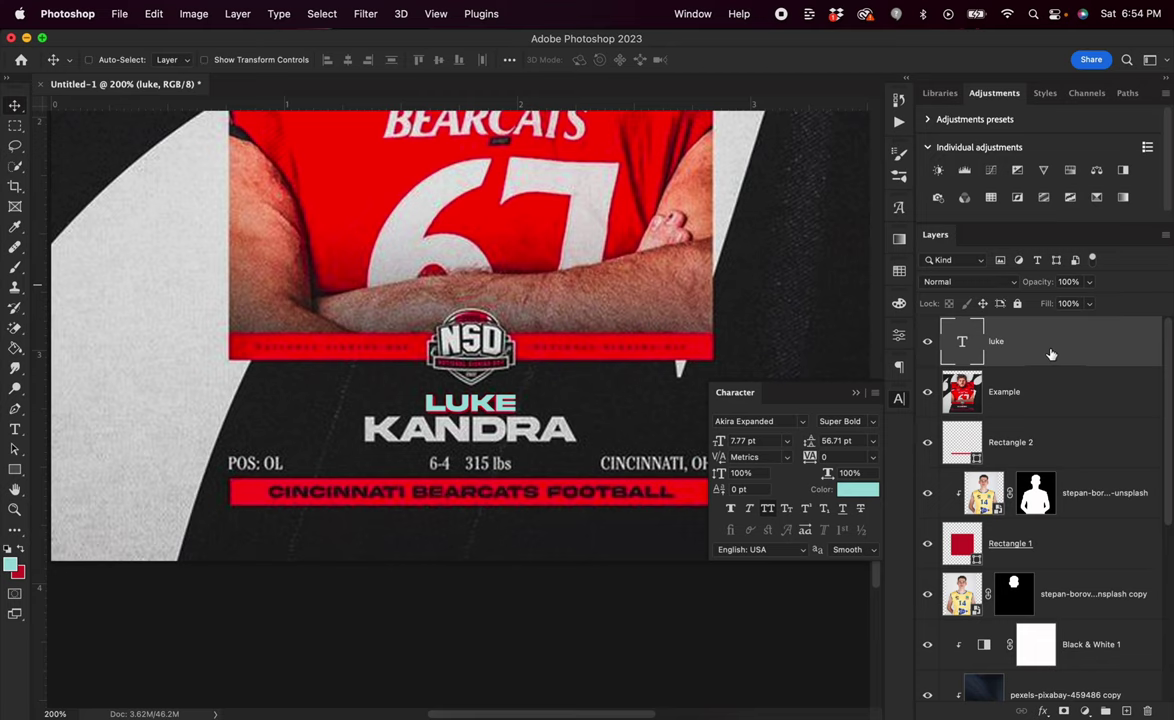
Duplicate the LUKE layer, move the copy down, and enlarge it
{"action": "key", "text": "super+j"}
{"action": "left_click_drag", "start_coordinate": [490, 416], "coordinate": [584, 429]}
{"action": "key", "text": "super+t"}
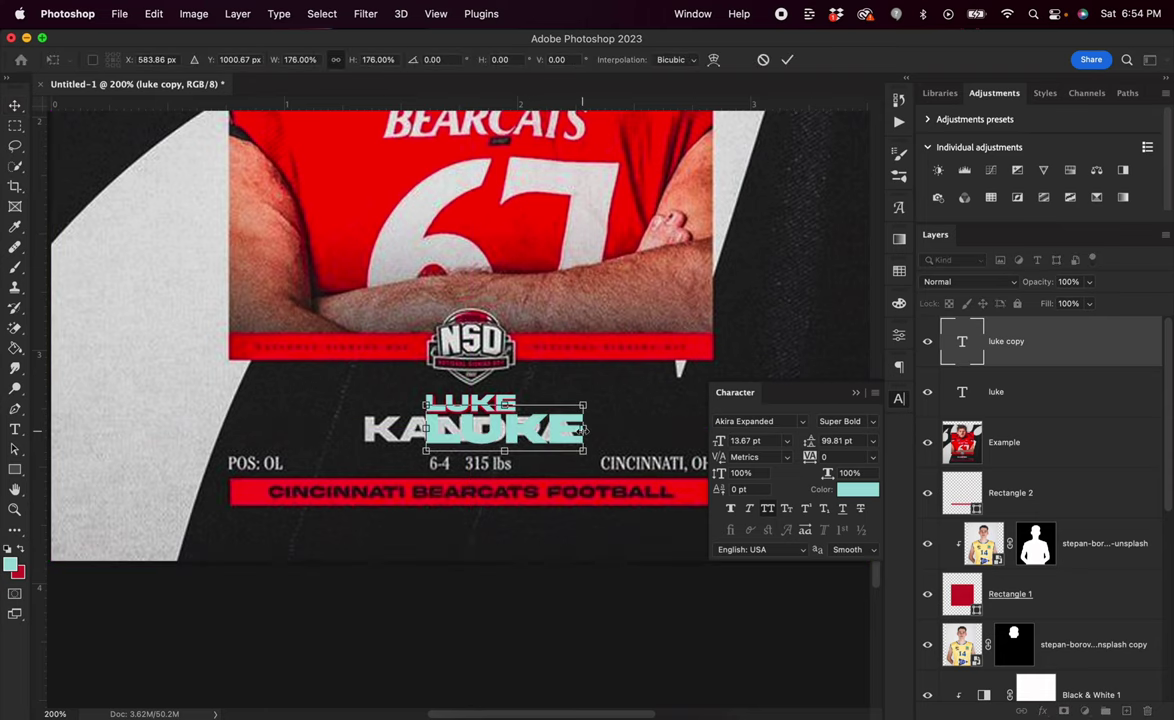
{"action": "left_click", "coordinate": [787, 60]}
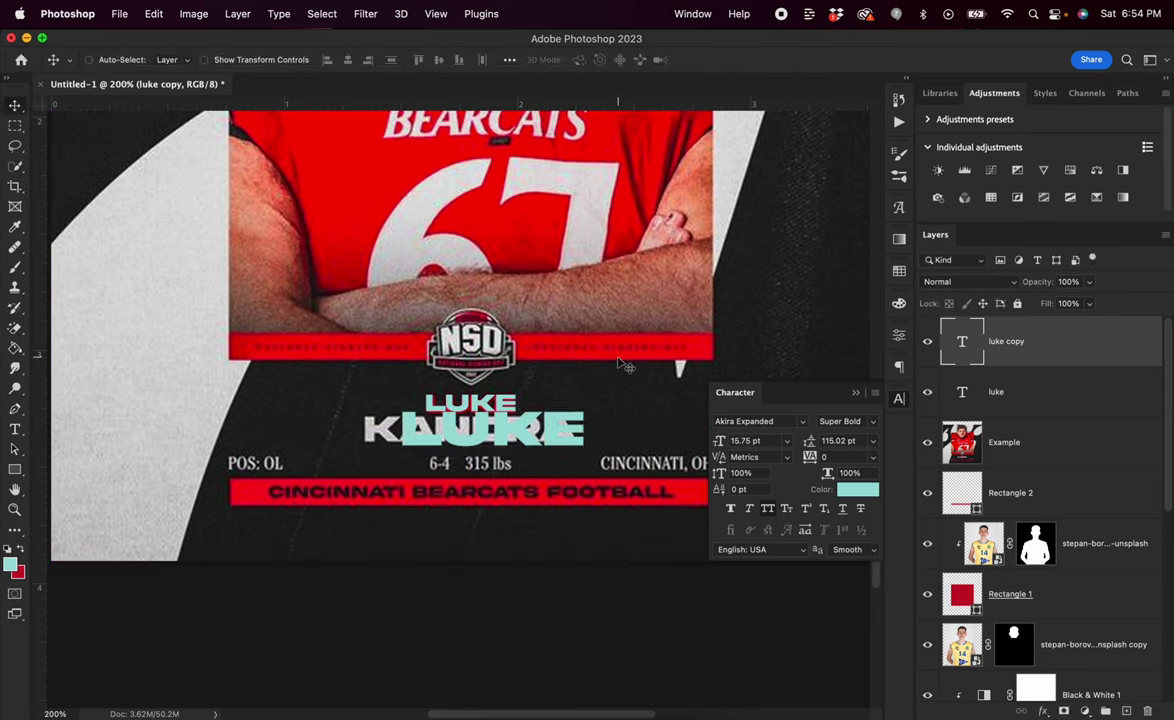
{"action": "left_click_drag", "start_coordinate": [590, 368], "coordinate": [621, 411]}
Retype the copy as KANDRA (15.75 pt) and place it over the surname line
{"action": "key", "text": "t"}
{"action": "left_click_drag", "start_coordinate": [584, 466], "coordinate": [297, 467]}
{"action": "type", "text": "KANDRA"}
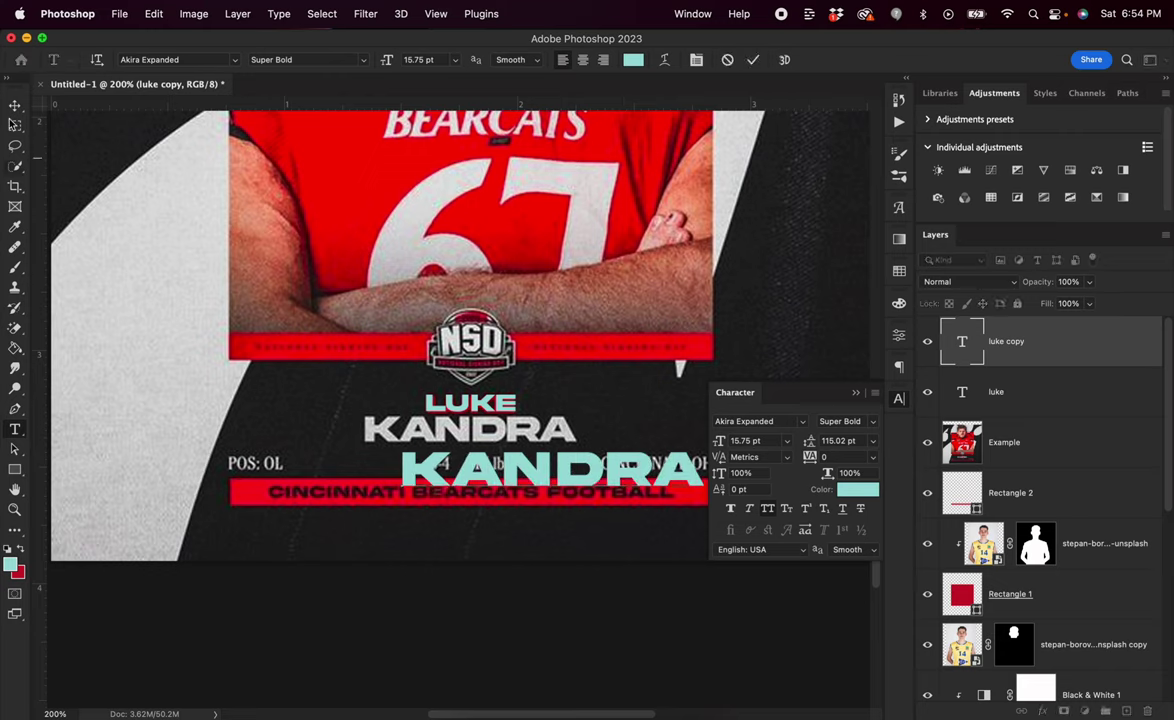
{"action": "key", "text": "Escape"}
{"action": "key", "text": "v"}
{"action": "left_click_drag", "start_coordinate": [528, 462], "coordinate": [489, 422]}
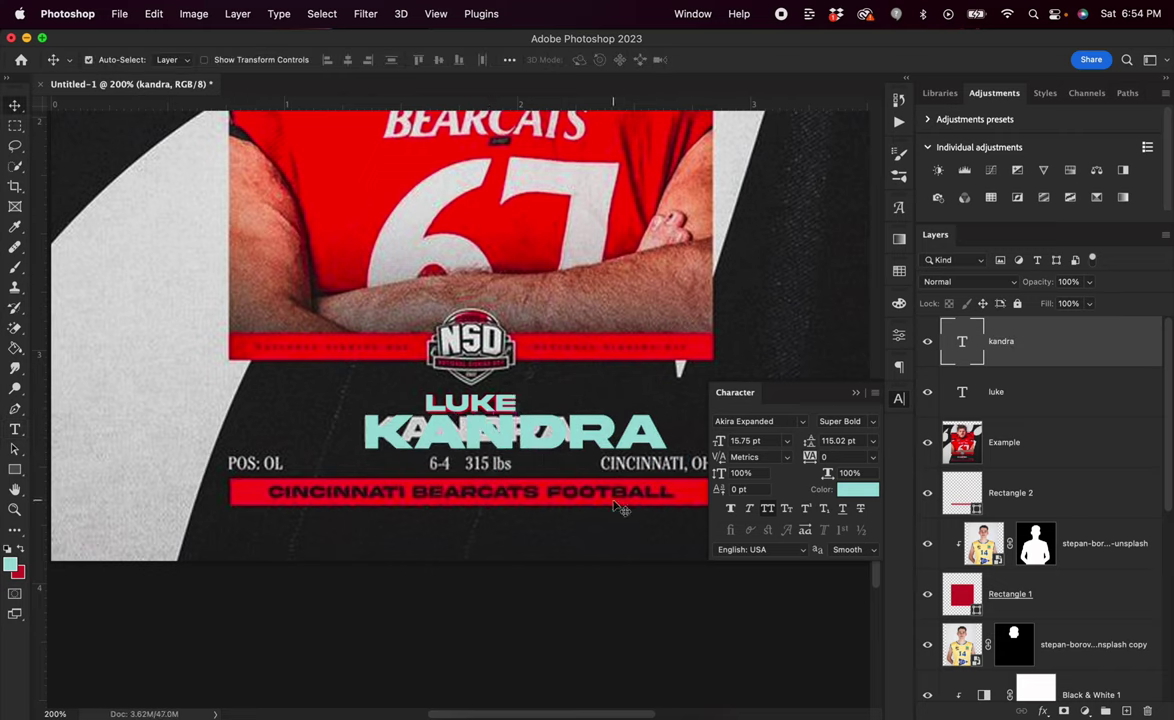
{"action": "left_click", "coordinate": [1020, 400]}
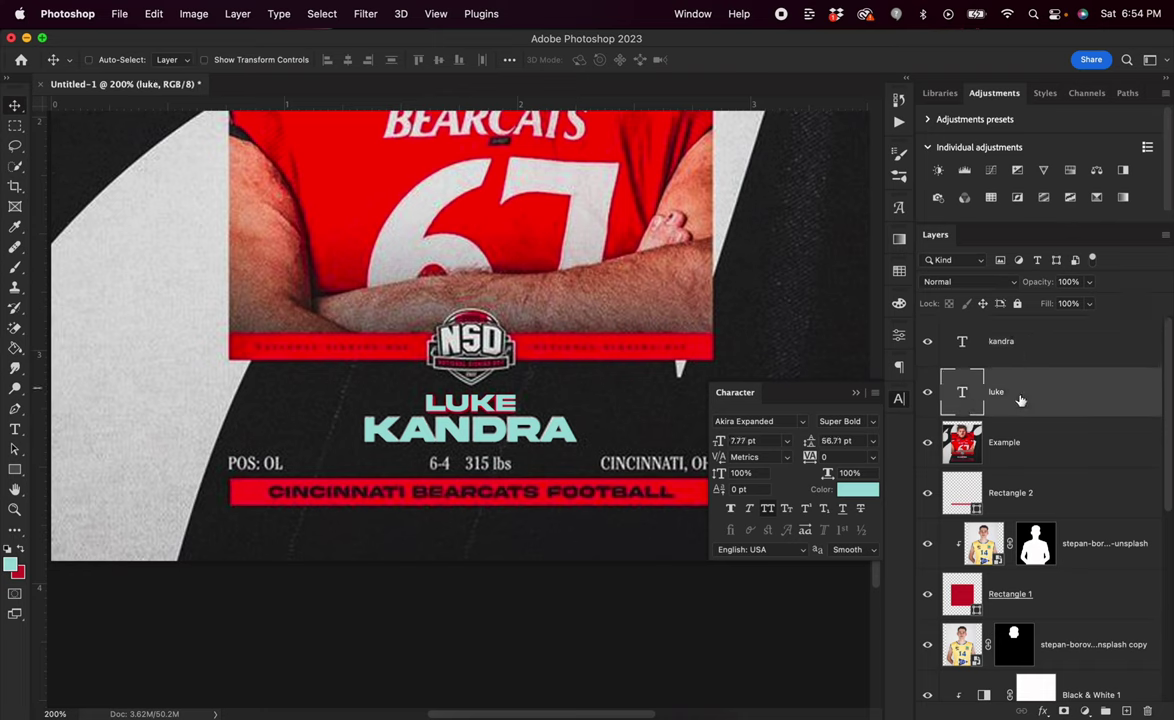
Colour LUKE red (ff0008) and KANDRA white (ffffff)
{"action": "left_click", "coordinate": [852, 492]}
{"action": "left_click", "coordinate": [636, 490]}
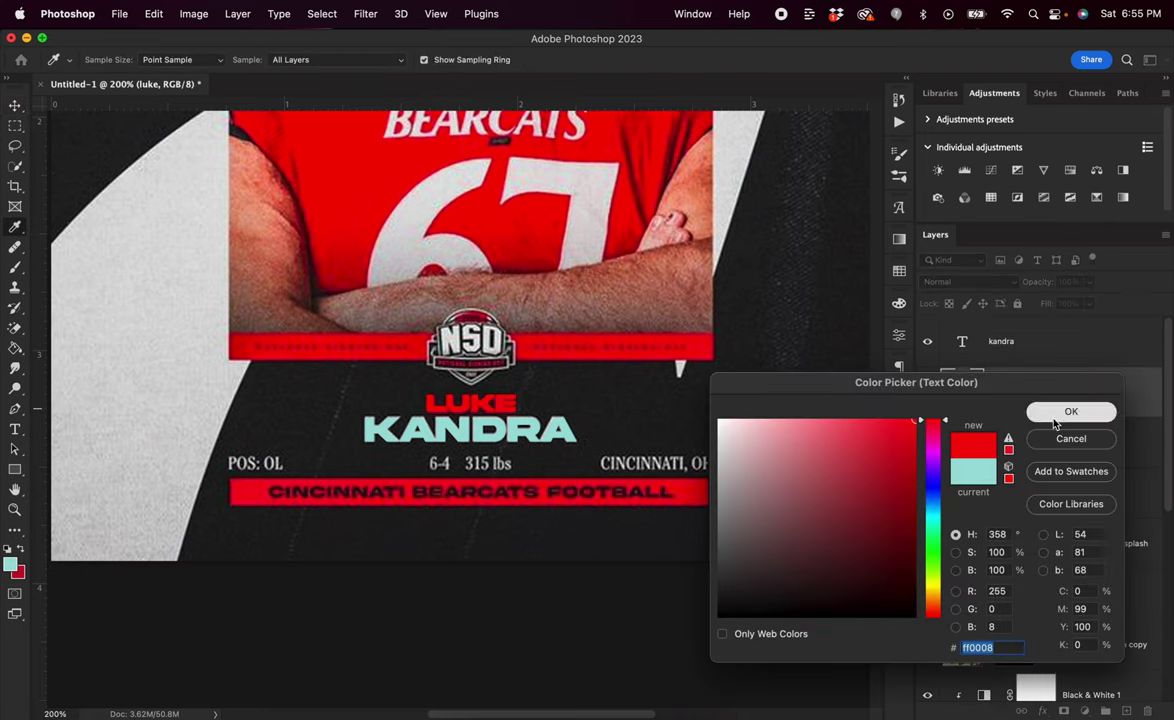
{"action": "left_click", "coordinate": [1070, 411]}
{"action": "left_click", "coordinate": [1005, 345]}
{"action": "left_click", "coordinate": [866, 494]}
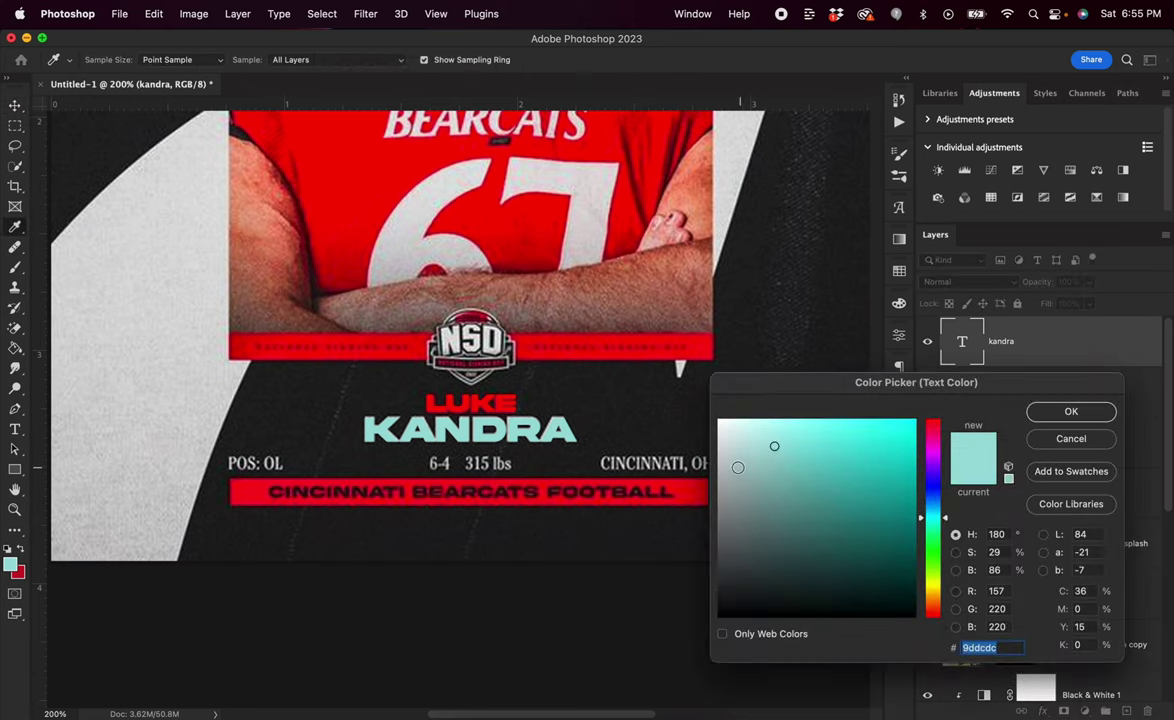
{"action": "type", "text": "ffffff"}
{"action": "key", "text": "Return"}
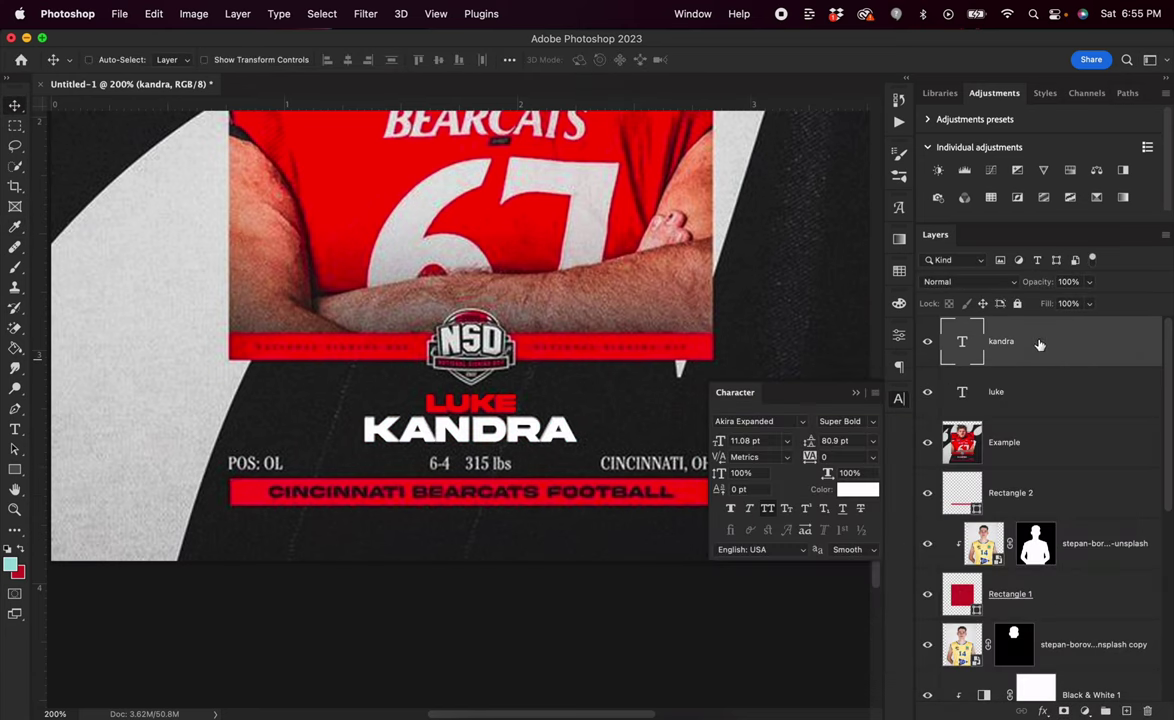
Duplicate KANDRA into a 5 pt, 100-tracked CINCINNATI BEARCATS FOOTBALL line in 1d1d1d on the red bar
{"action": "left_click_drag", "start_coordinate": [1039, 344], "coordinate": [955, 310]}
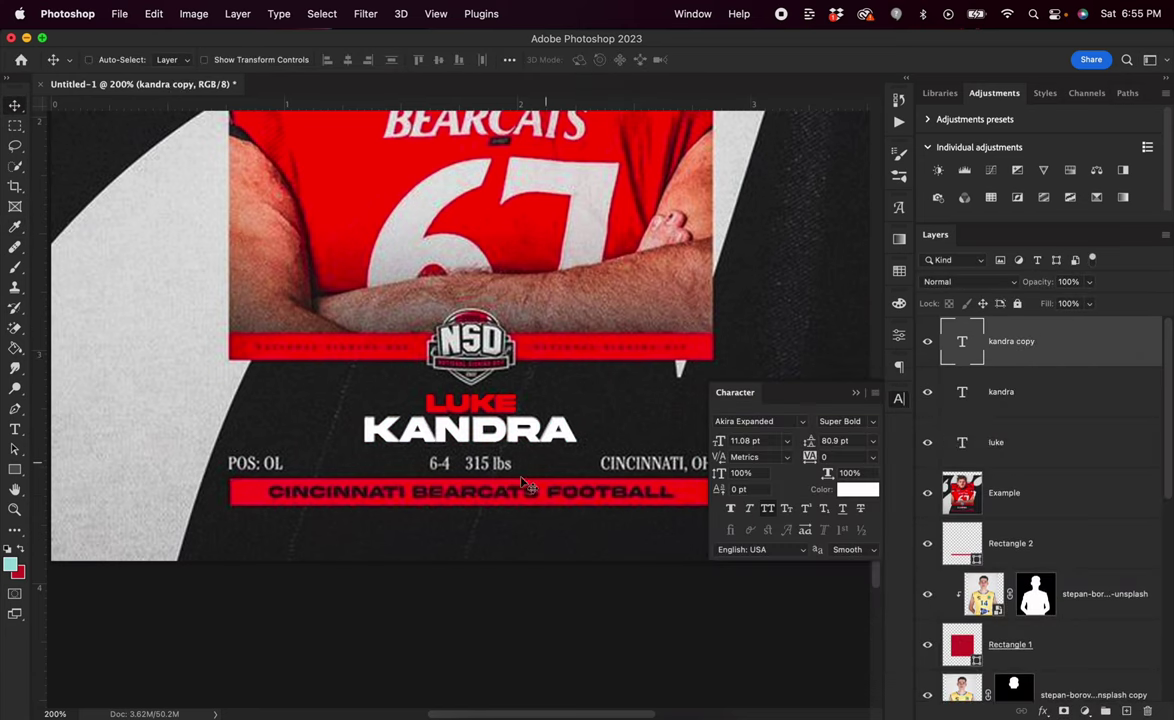
{"action": "left_click_drag", "start_coordinate": [493, 494], "coordinate": [433, 532]}
{"action": "key", "text": "t"}
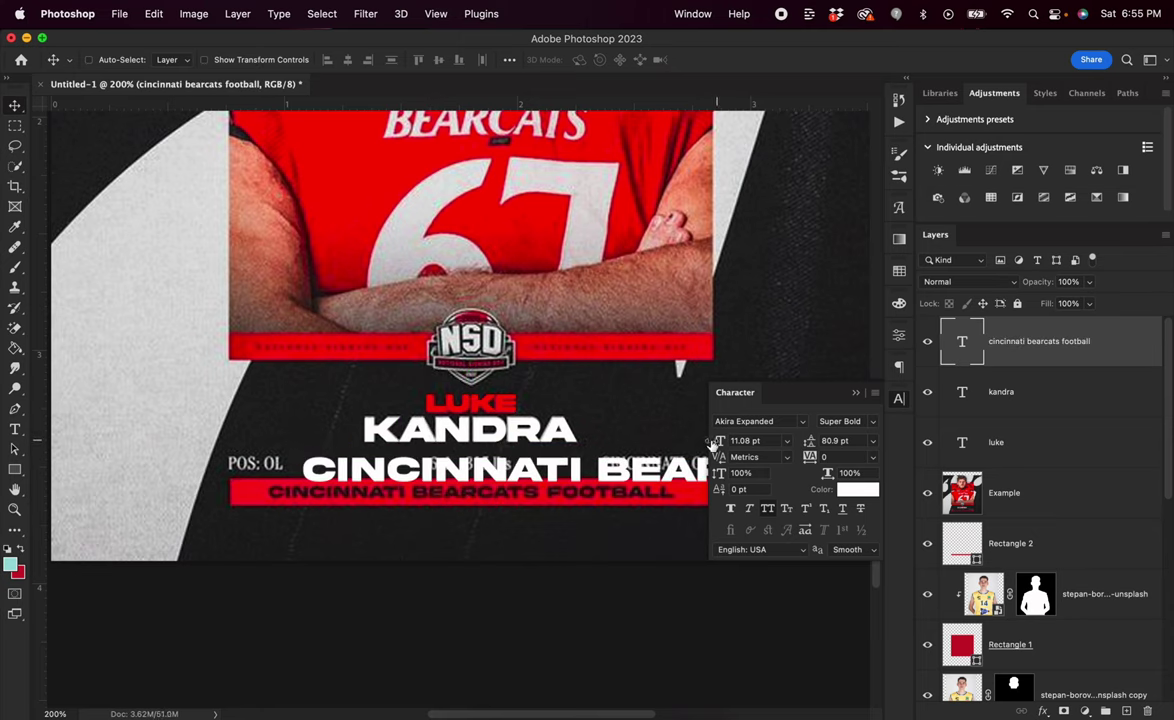
{"action": "left_click_drag", "start_coordinate": [719, 441], "coordinate": [653, 410]}
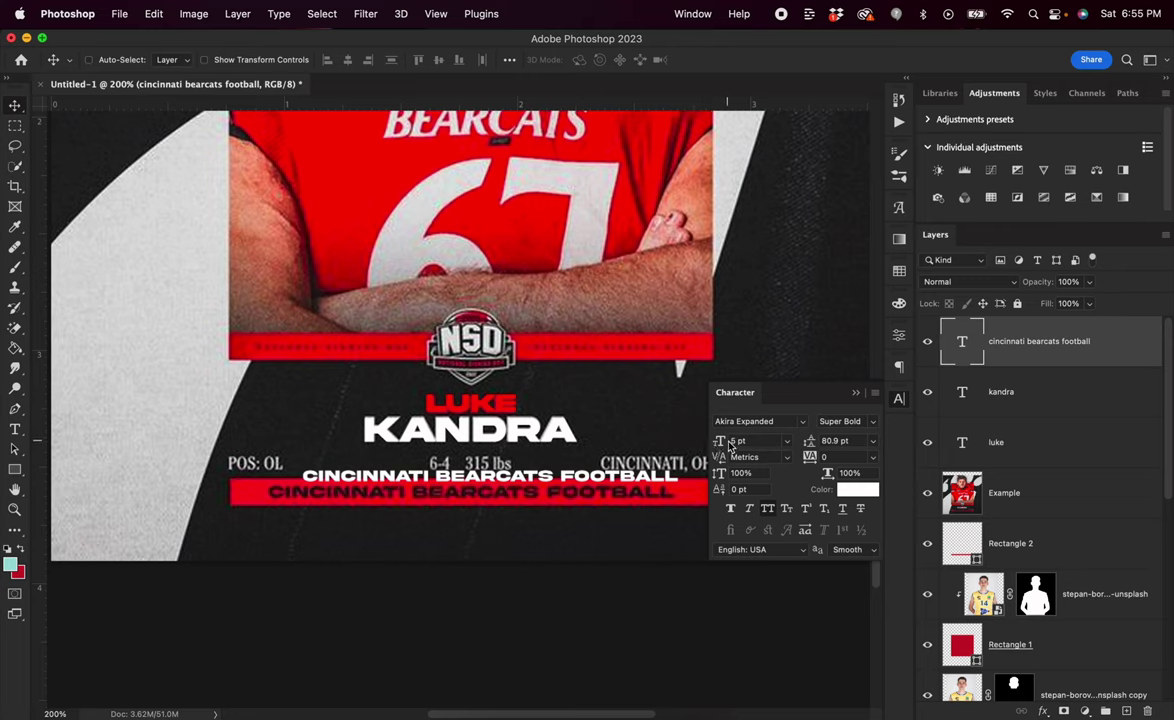
{"action": "left_click_drag", "start_coordinate": [601, 475], "coordinate": [568, 493]}
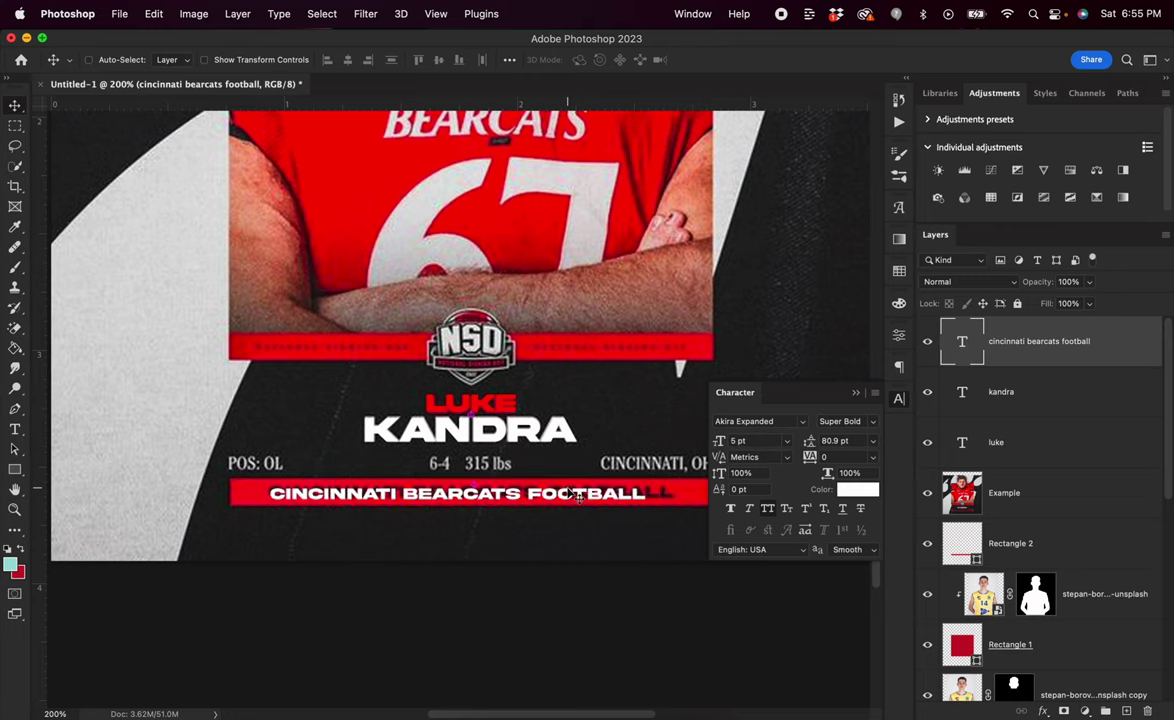
{"action": "left_click_drag", "start_coordinate": [815, 458], "coordinate": [828, 458]}
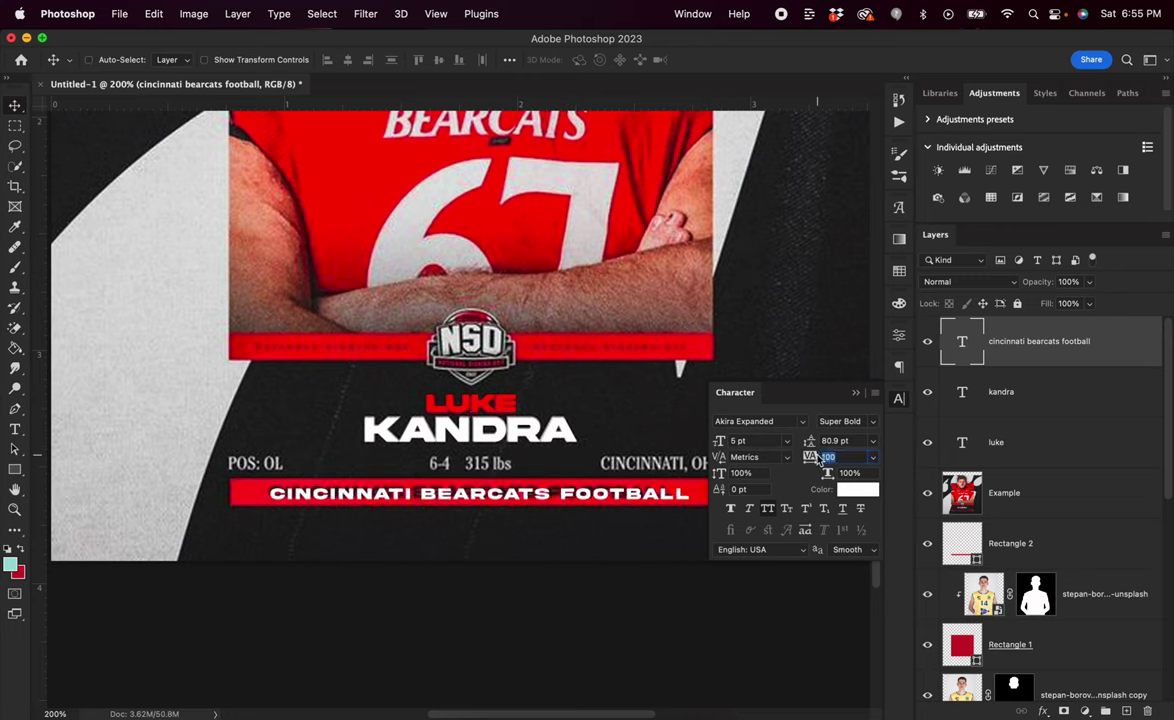
{"action": "left_click_drag", "start_coordinate": [637, 472], "coordinate": [671, 512]}
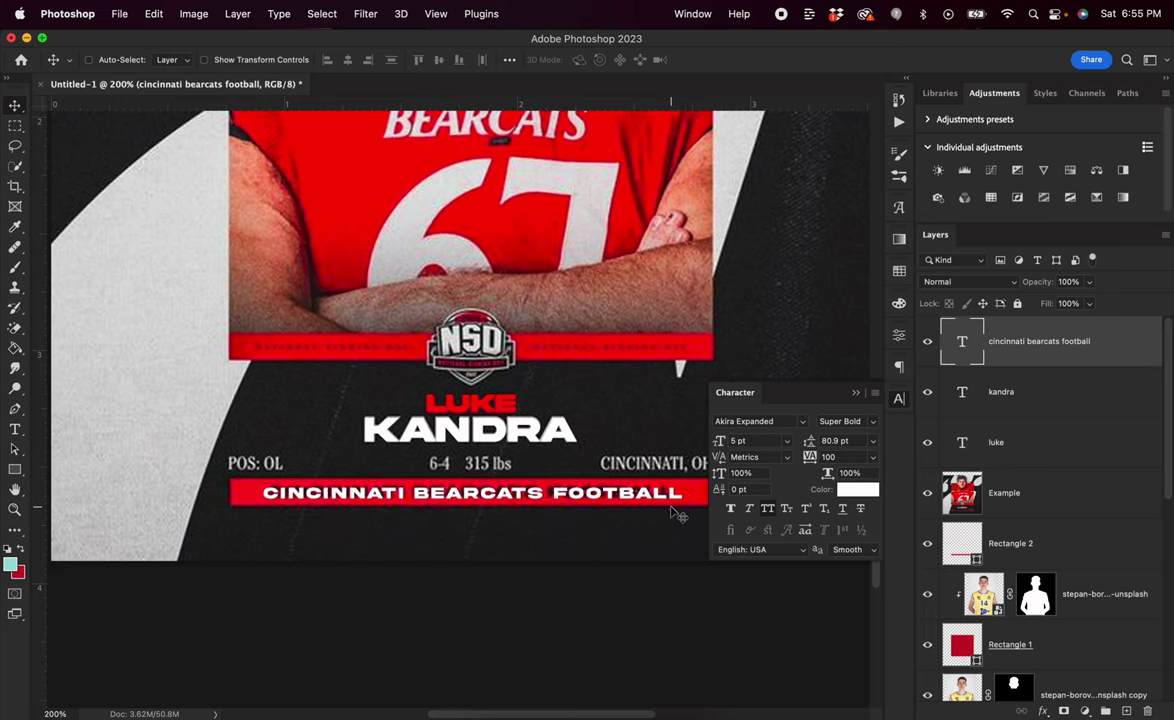
{"action": "left_click", "coordinate": [858, 489]}
{"action": "type", "text": "1d1d1d"}
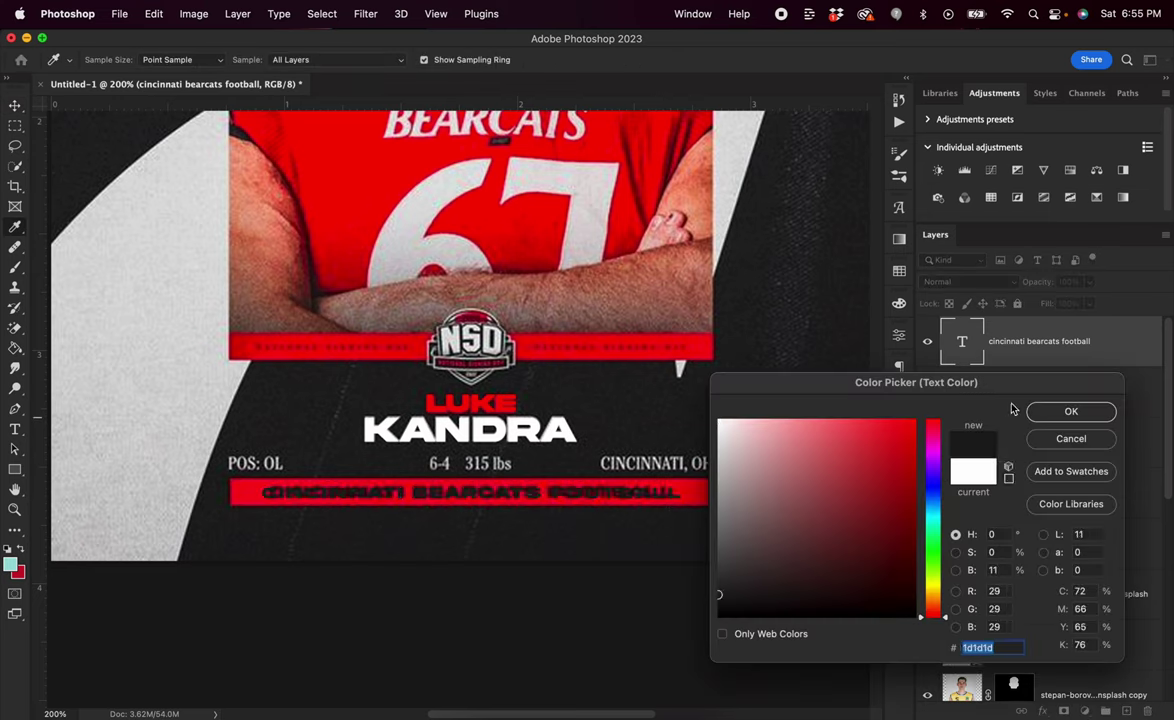
{"action": "left_click", "coordinate": [1050, 414]}
Draw a red-filled rectangle over the bottom red bar
{"action": "left_click", "coordinate": [15, 470]}
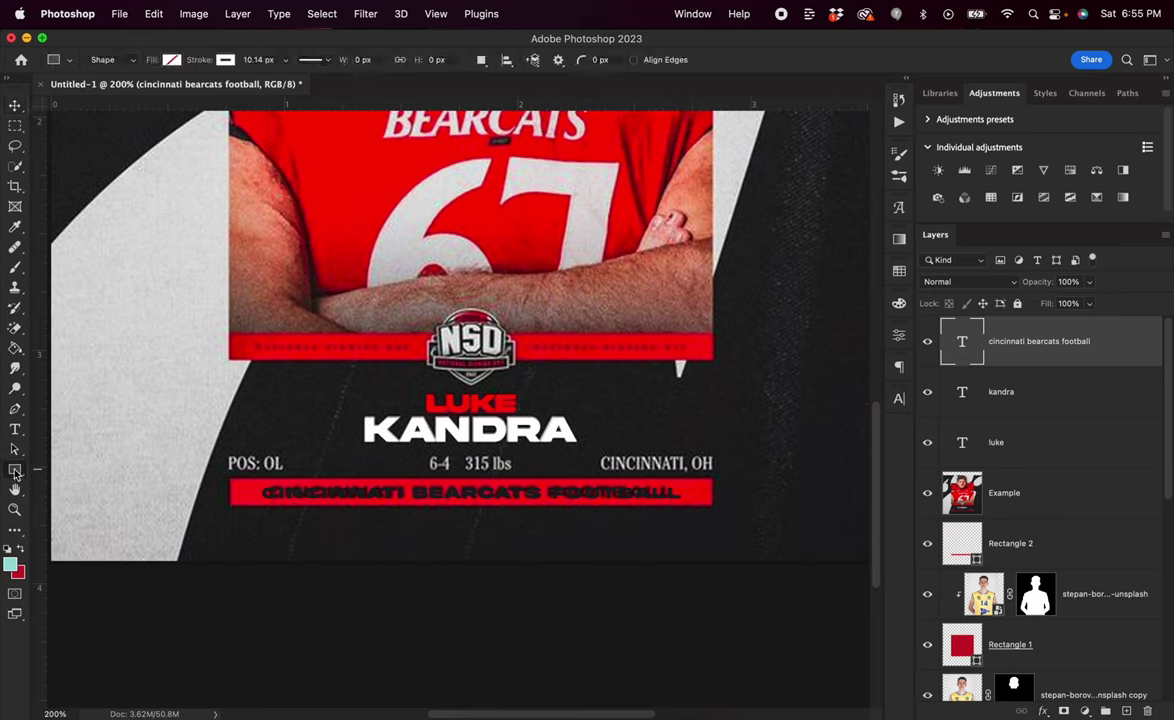
{"action": "left_click_drag", "start_coordinate": [229, 481], "coordinate": [712, 505]}
{"action": "left_click", "coordinate": [171, 59]}
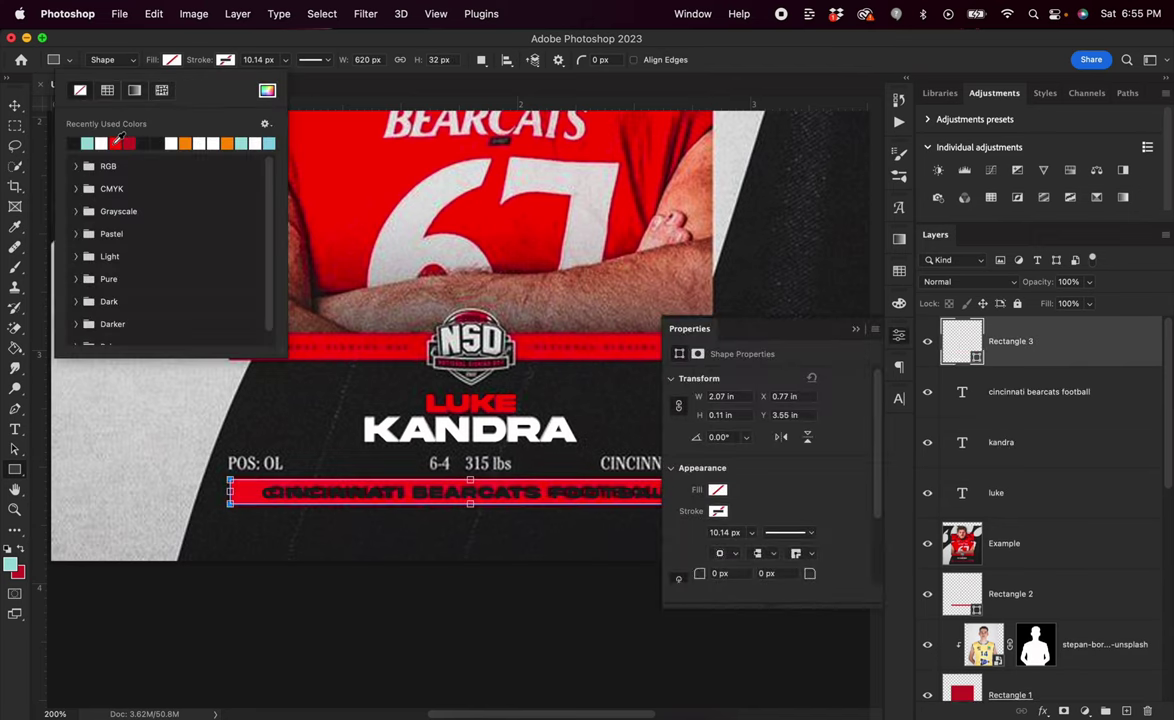
{"action": "left_click", "coordinate": [117, 140]}
{"action": "left_click", "coordinate": [15, 105]}
{"action": "key", "text": "super+minus"}
{"action": "key", "text": "super+minus"}
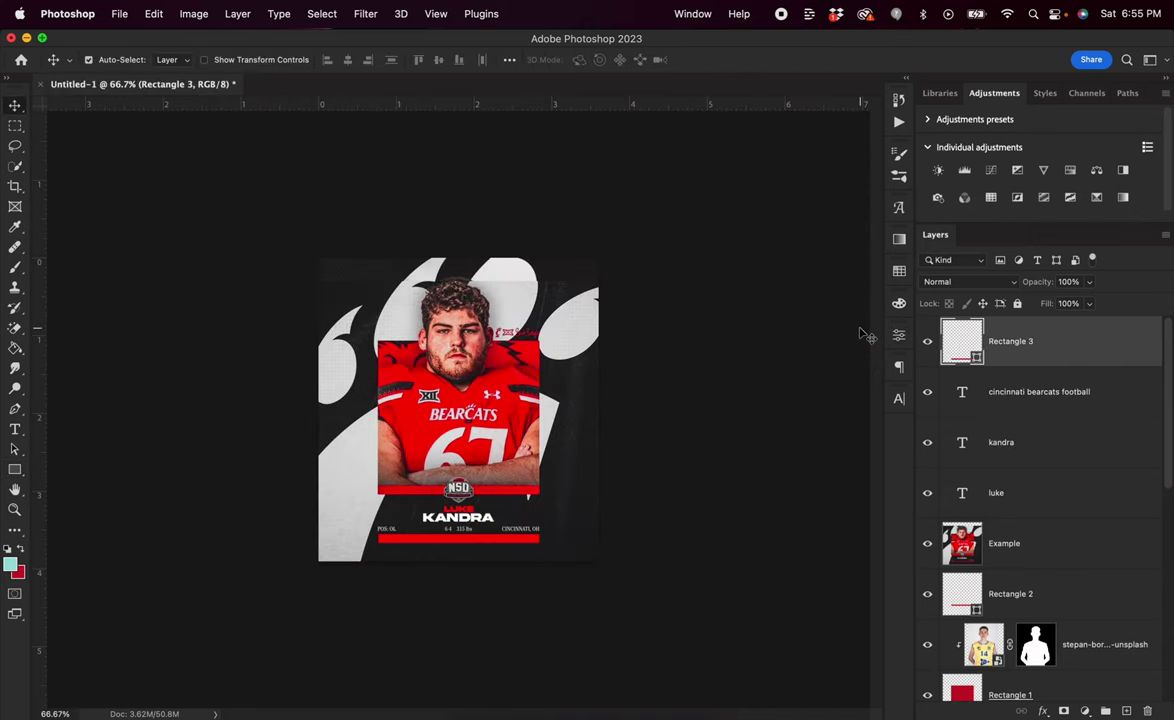
{"action": "key", "text": "super+plus"}
Hide the Example layer and move the football text layer above Rectangle 3
{"action": "left_click", "coordinate": [927, 543]}
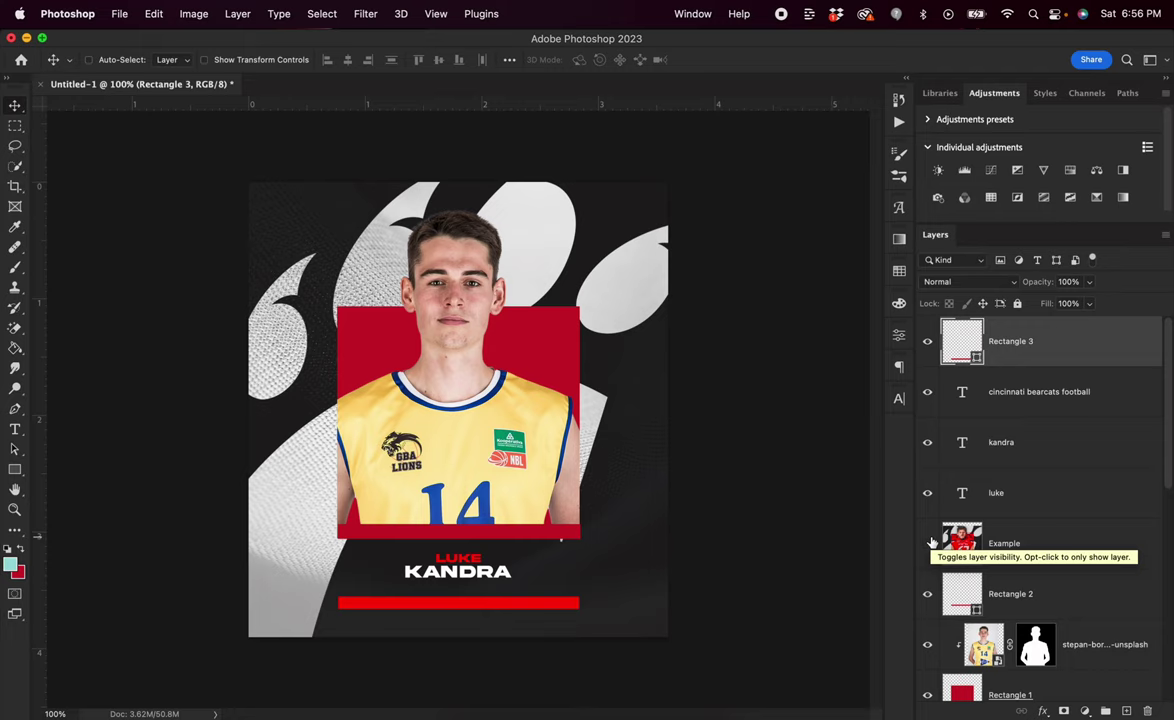
{"action": "left_click", "coordinate": [1037, 403]}
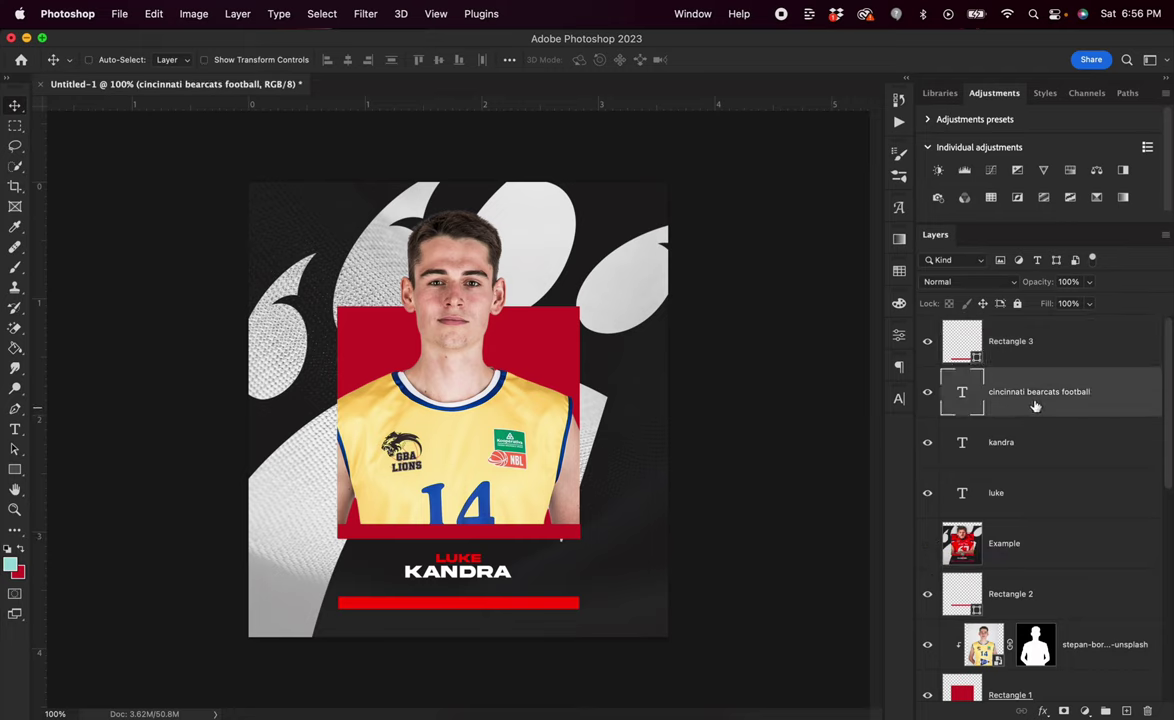
{"action": "left_click_drag", "start_coordinate": [1036, 405], "coordinate": [1037, 341]}
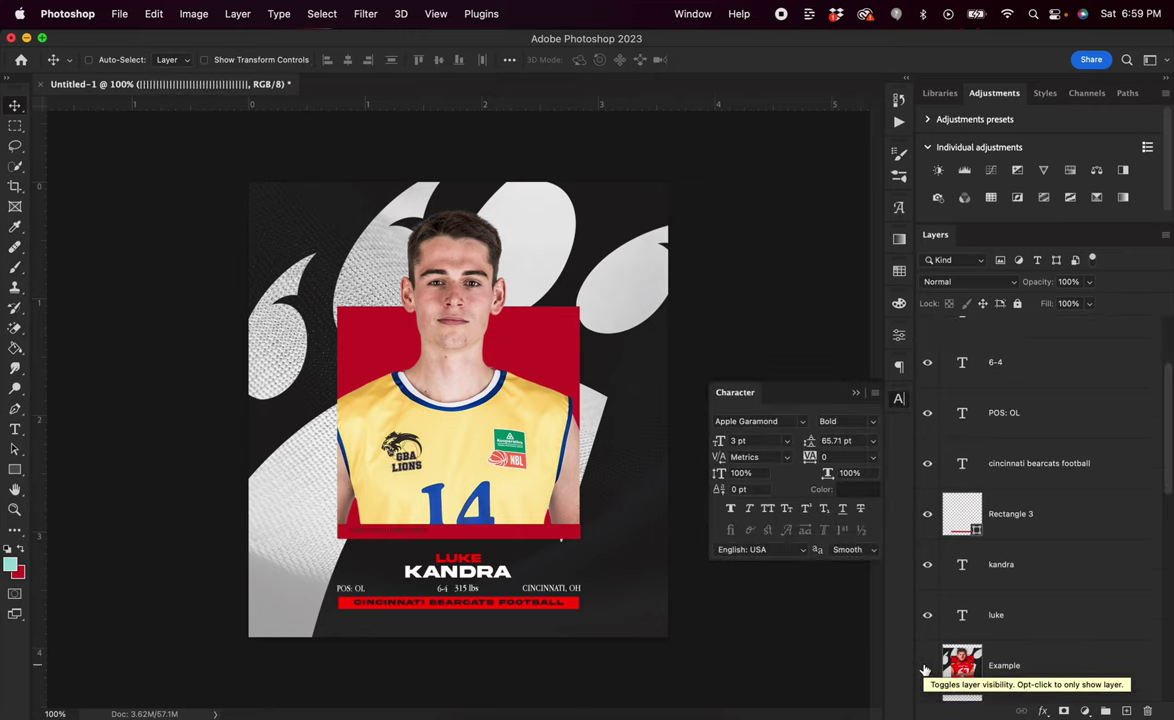
Check the POS: OL stats text against the Example reference at 200% zoom
{"action": "left_click", "coordinate": [926, 666]}
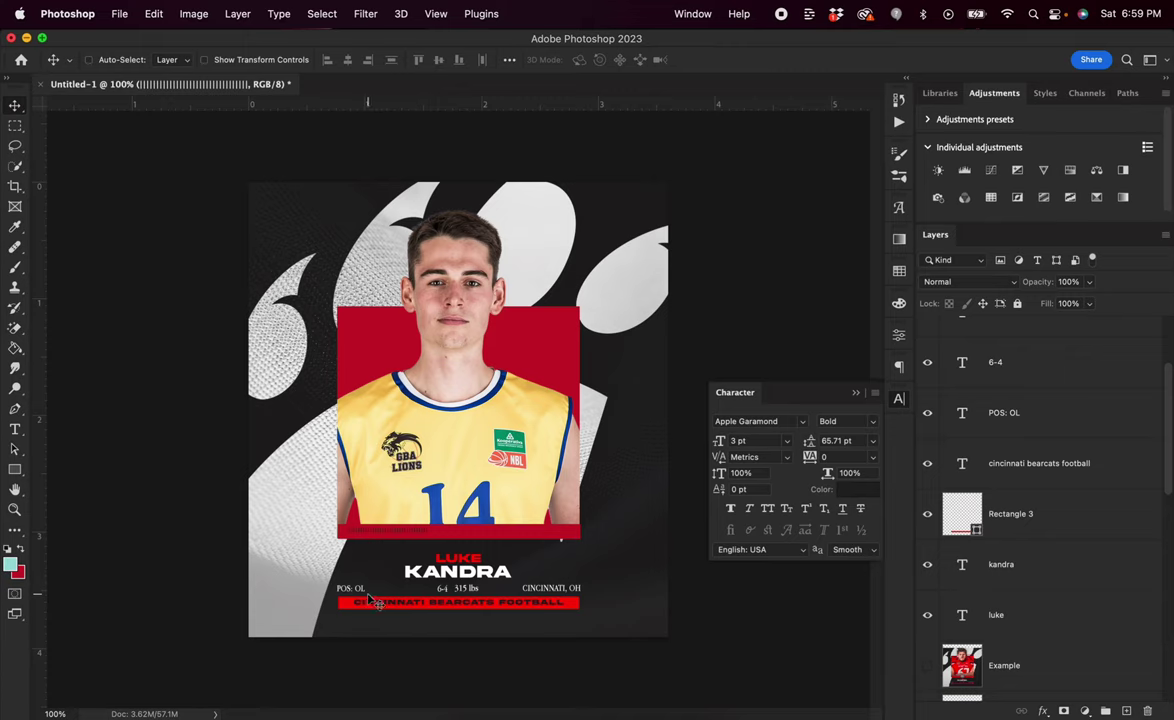
{"action": "left_click", "coordinate": [350, 590], "text": "super"}
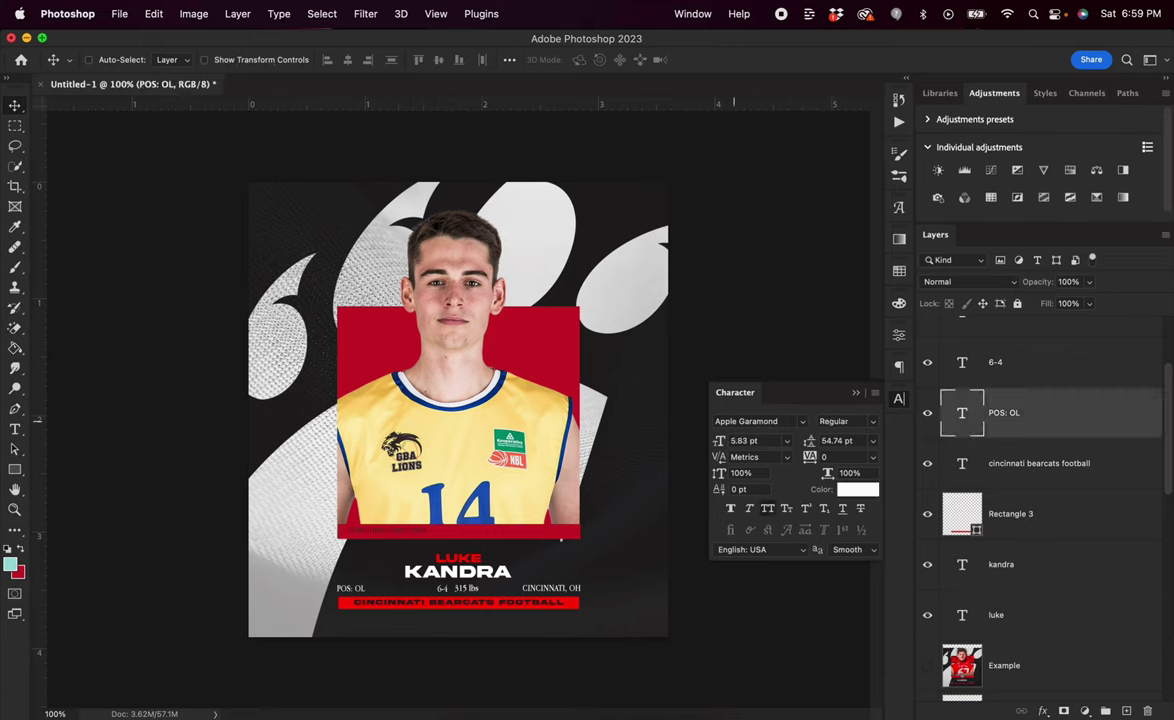
{"action": "key", "text": "super+plus"}
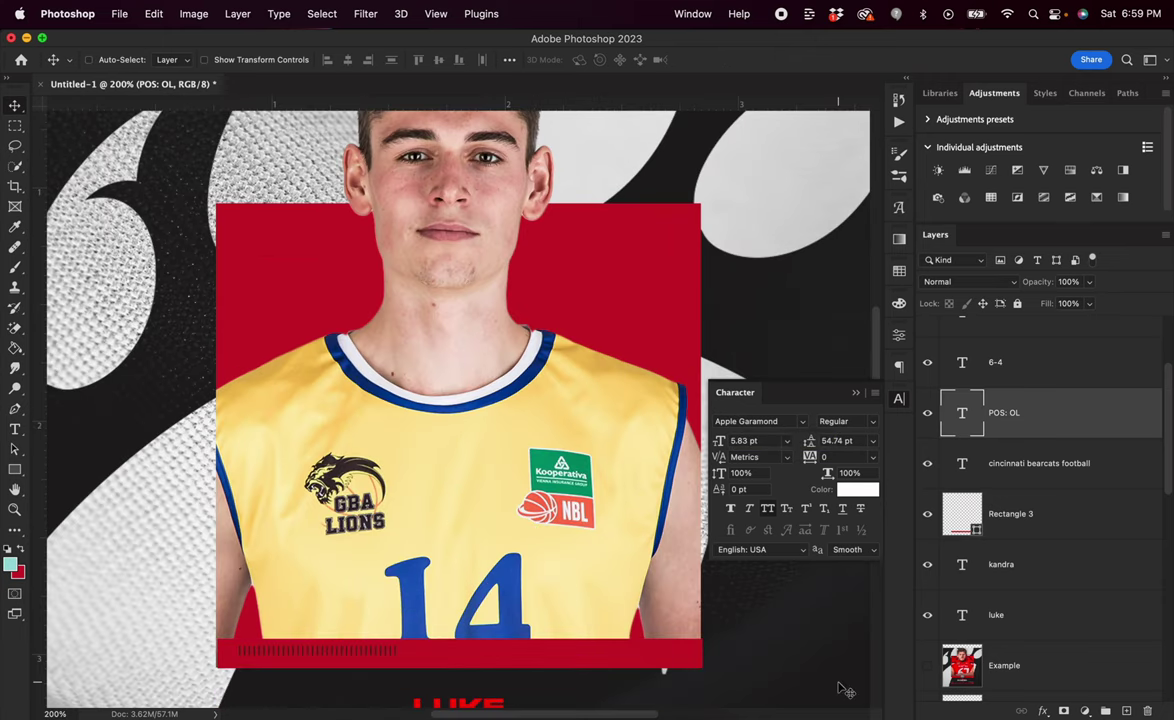
{"action": "left_click", "coordinate": [927, 665]}
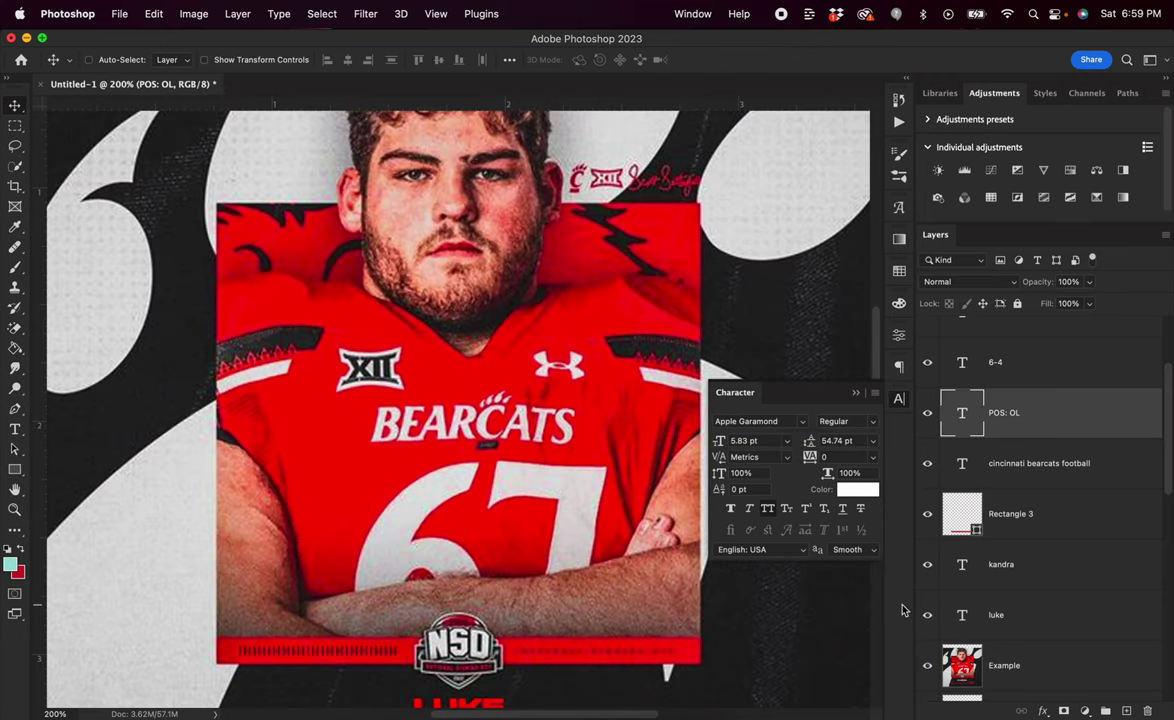
{"action": "left_click", "coordinate": [927, 665]}
{"action": "scroll", "coordinate": [930, 445], "scroll_direction": "up", "scroll_amount": 3}
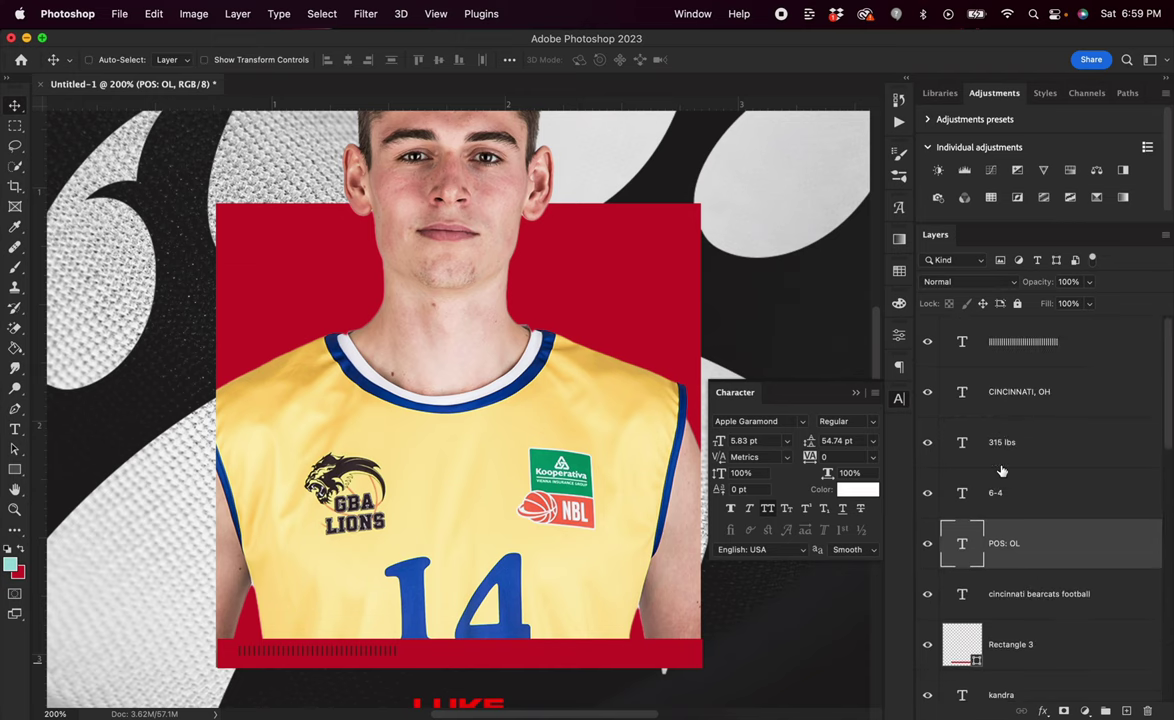
Add a new barcode text layer and place it at the red block's bottom edge
{"action": "left_click", "coordinate": [940, 345]}
{"action": "key", "text": "super+minus"}
{"action": "key", "text": "t"}
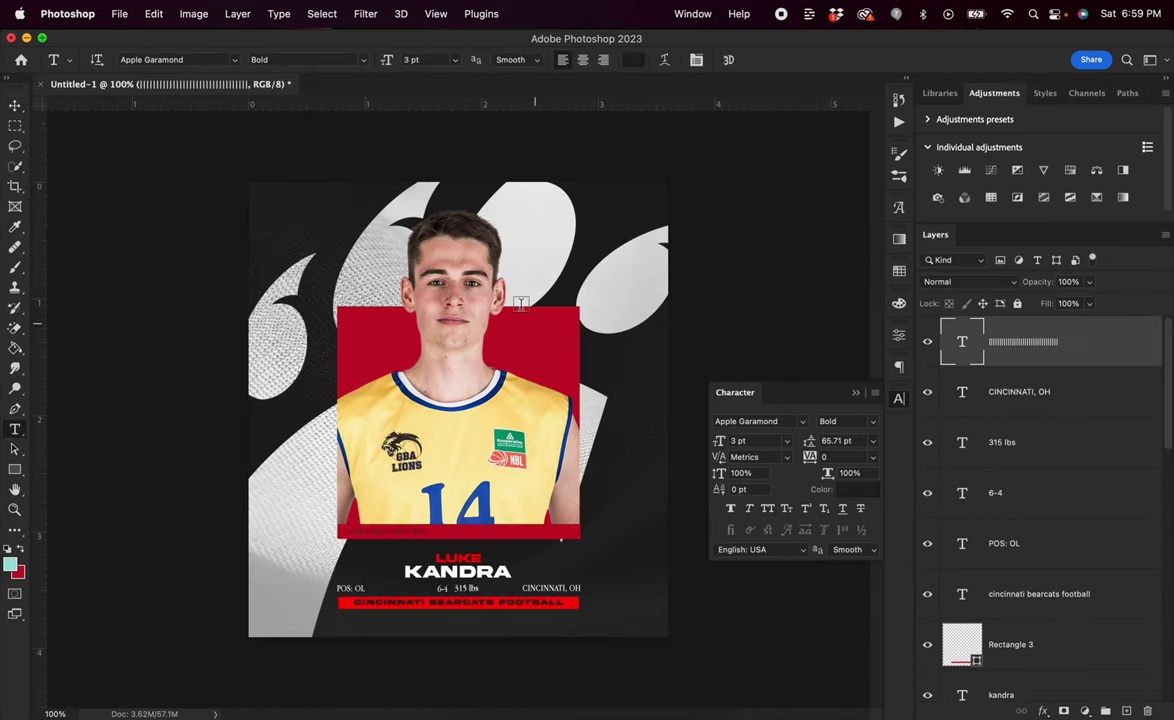
{"action": "left_click", "coordinate": [360, 270]}
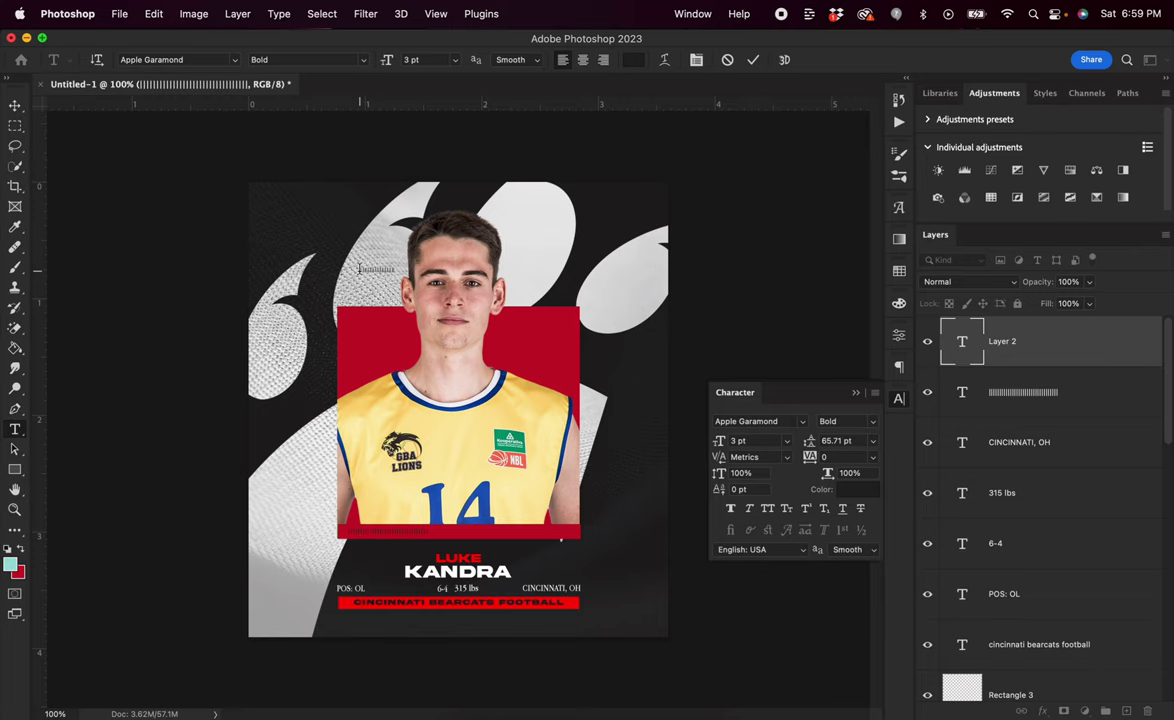
{"action": "left_click", "coordinate": [13, 105]}
{"action": "left_click_drag", "start_coordinate": [439, 282], "coordinate": [567, 540]}
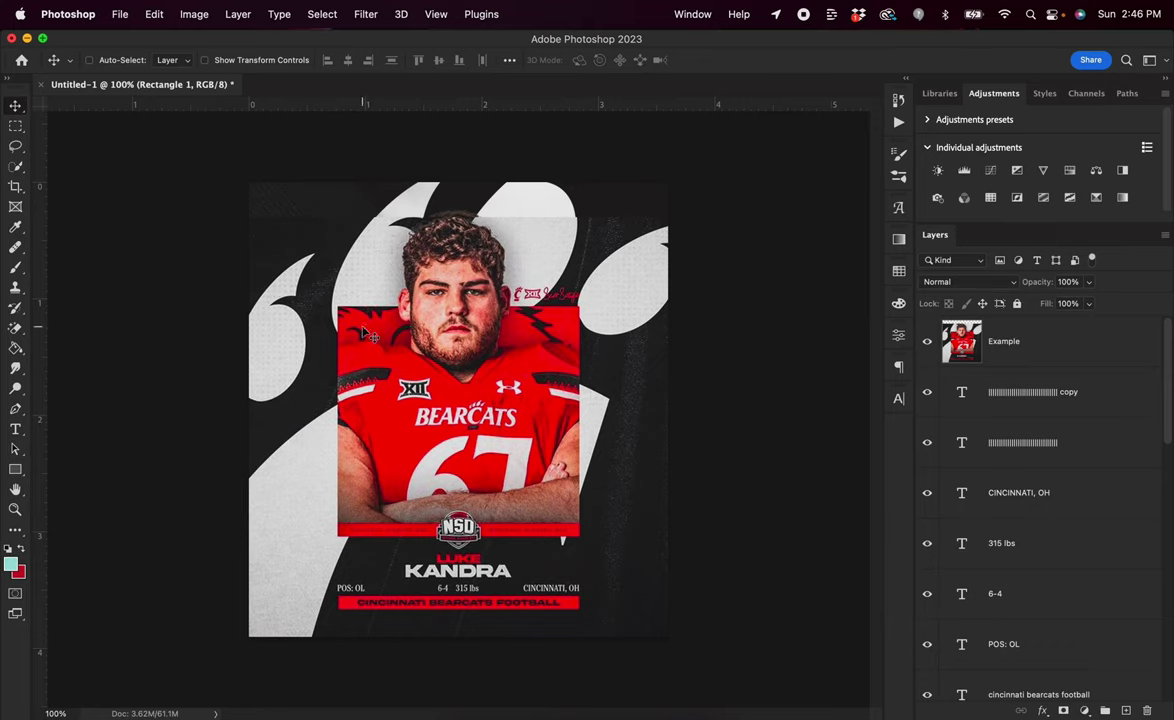
{"action": "left_click", "coordinate": [484, 695]}
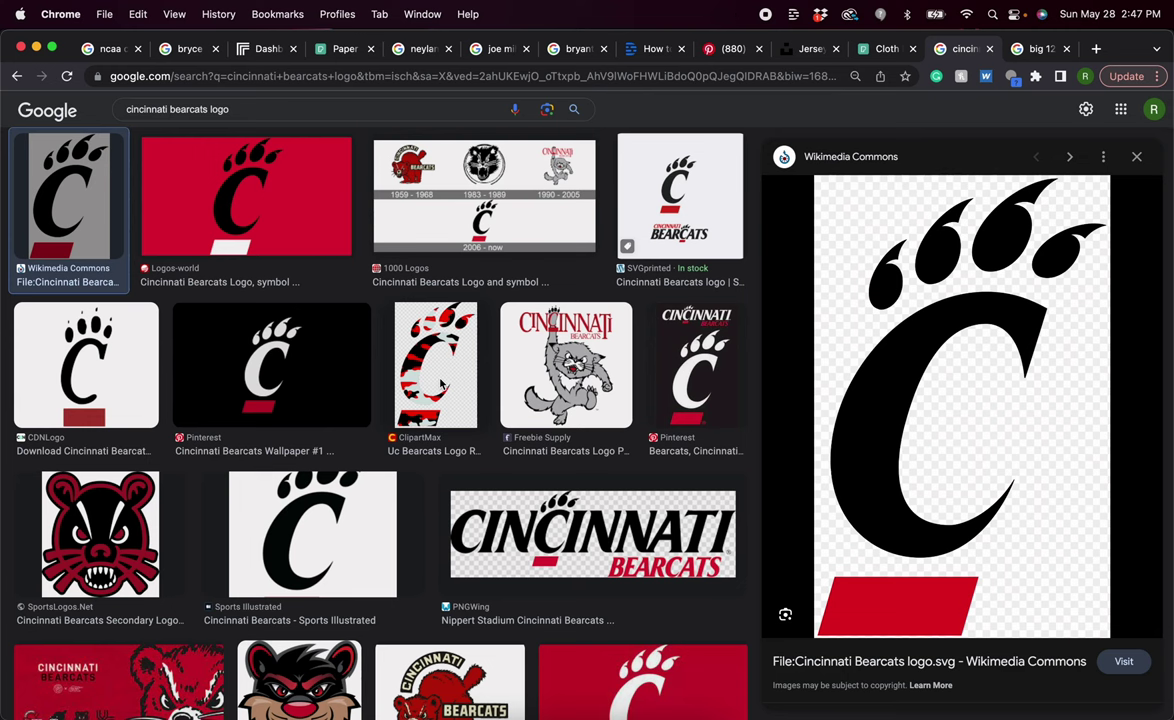
Copy the red bearcat head secondary logo from the SportsLogos.Net image result
{"action": "scroll", "coordinate": [281, 470], "scroll_direction": "down", "scroll_amount": 5}
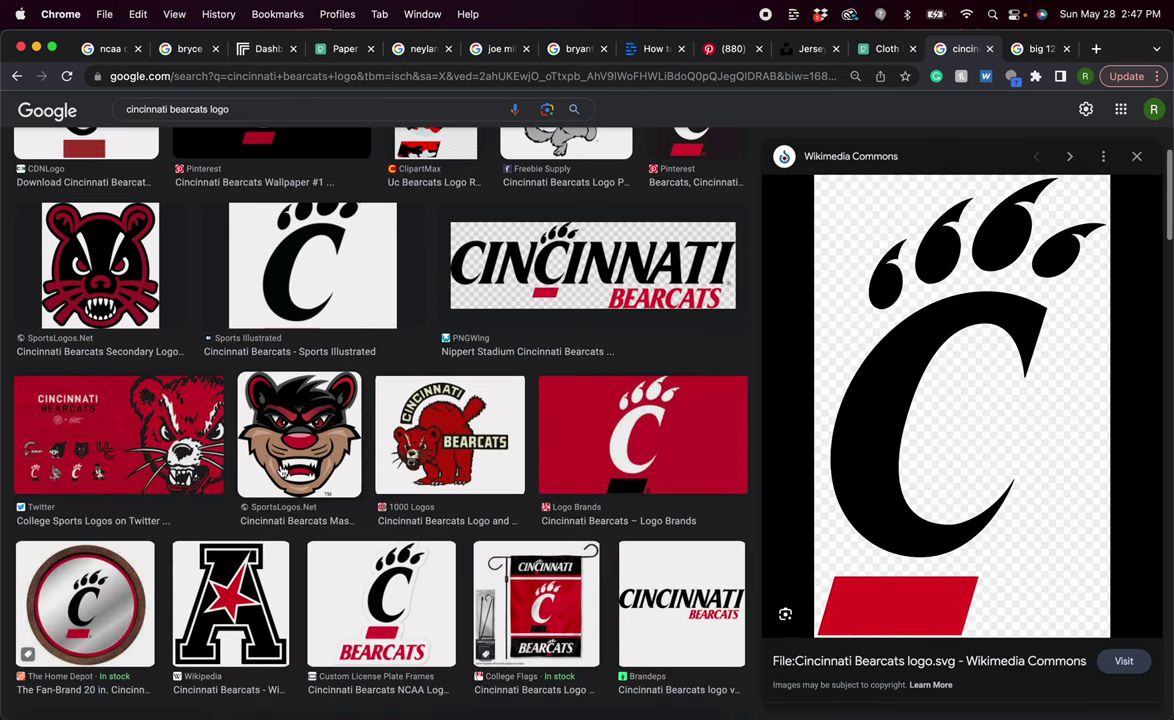
{"action": "left_click", "coordinate": [112, 410]}
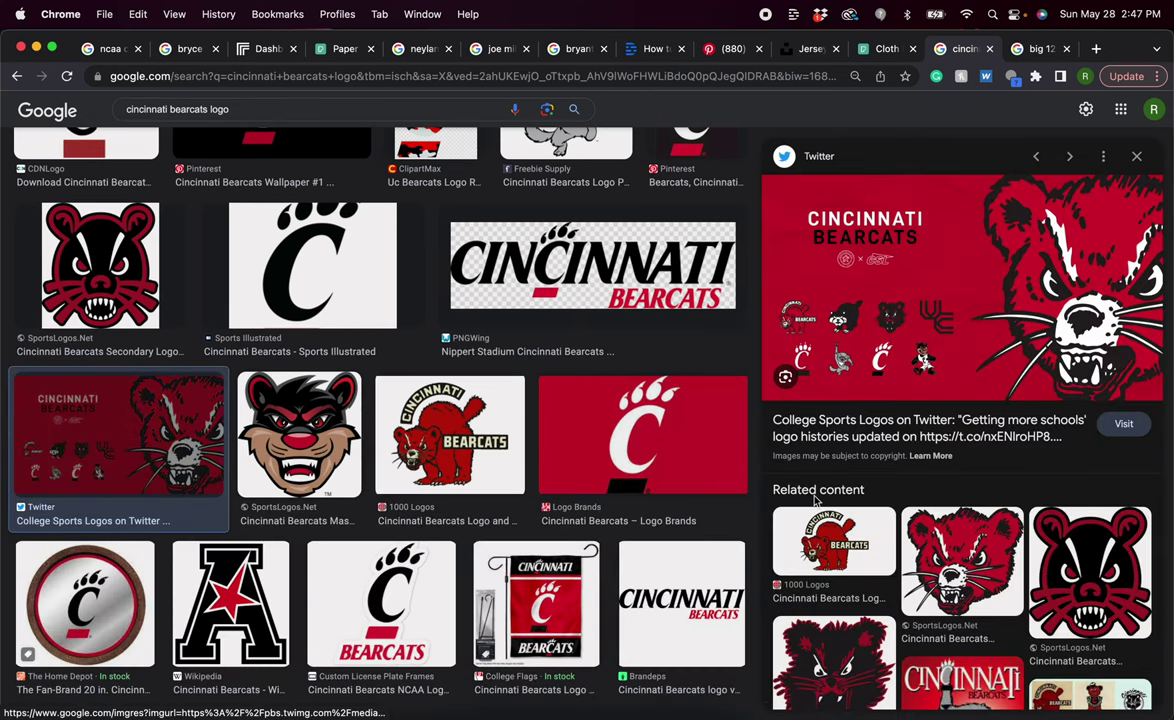
{"action": "left_click", "coordinate": [960, 560]}
{"action": "right_click", "coordinate": [934, 402]}
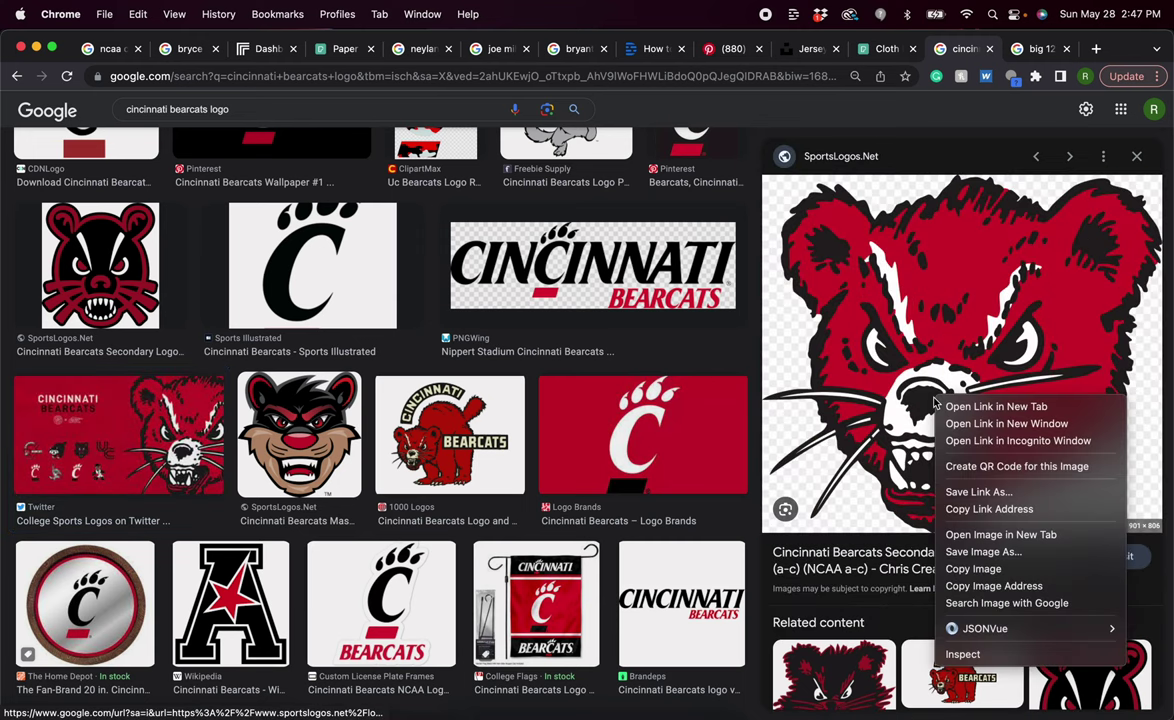
{"action": "left_click", "coordinate": [993, 570]}
Paste the red bearcat as Layer 2, move it onto the red block, and enlarge it leftward behind the player
{"action": "key", "text": "super+Tab"}
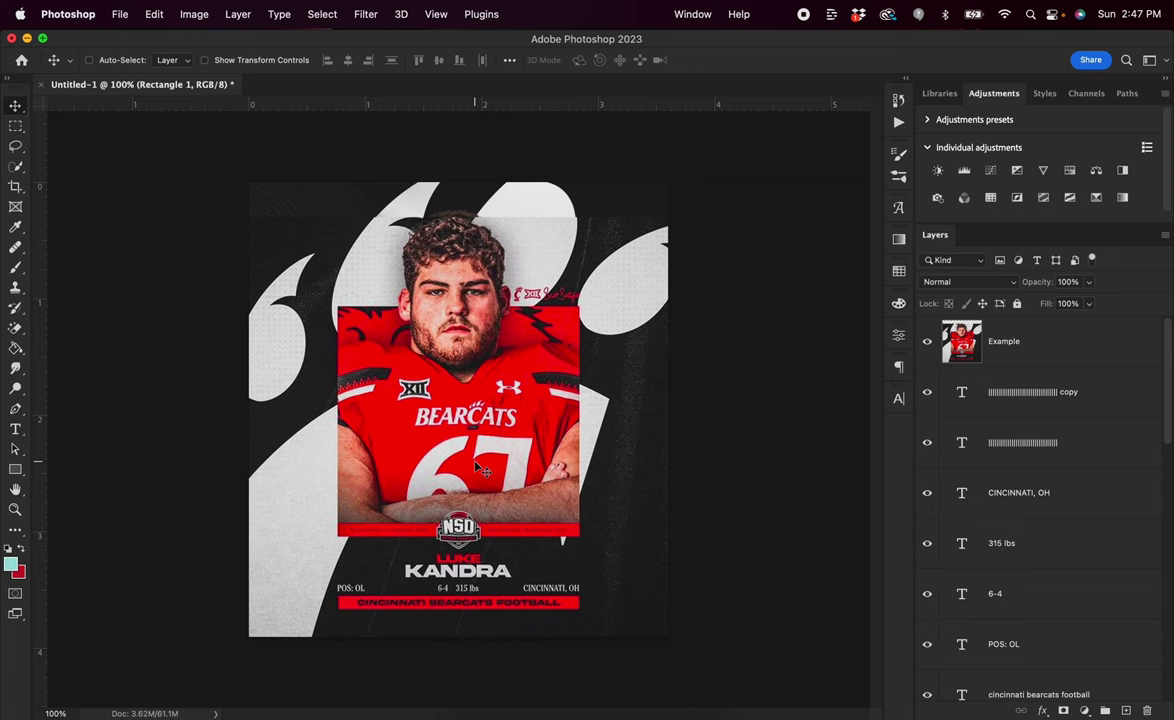
{"action": "left_click", "coordinate": [927, 341]}
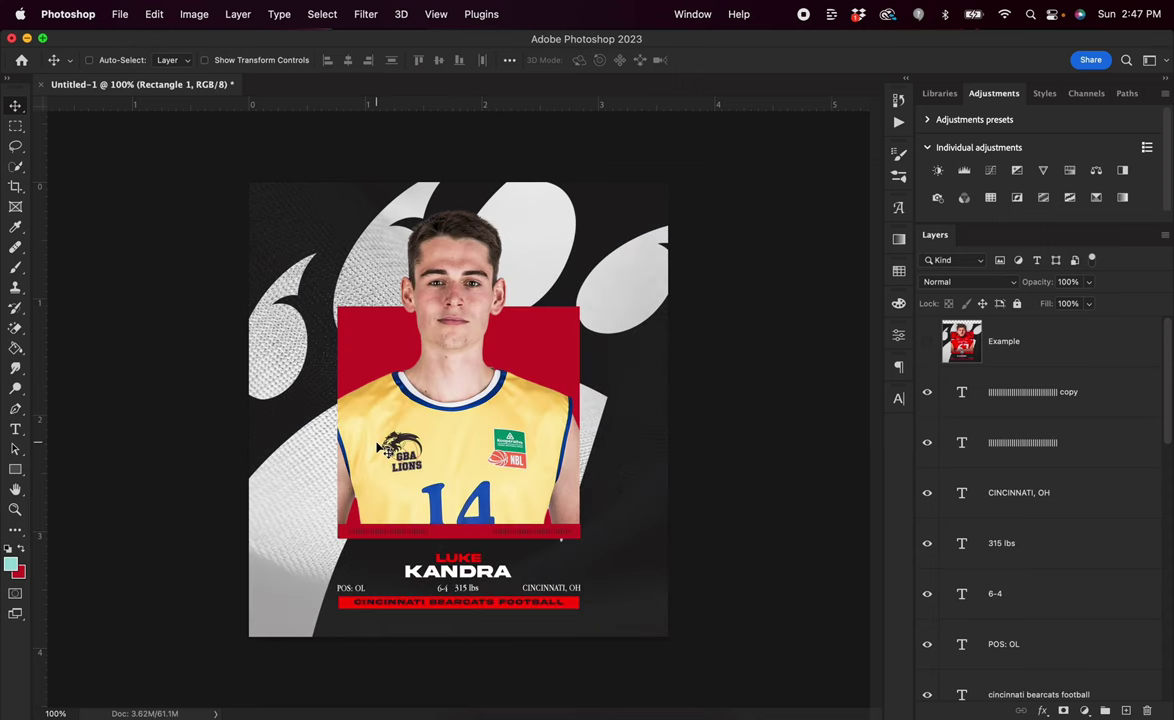
{"action": "key", "text": "super+v"}
{"action": "scroll", "coordinate": [1000, 540], "scroll_direction": "down", "scroll_amount": 4}
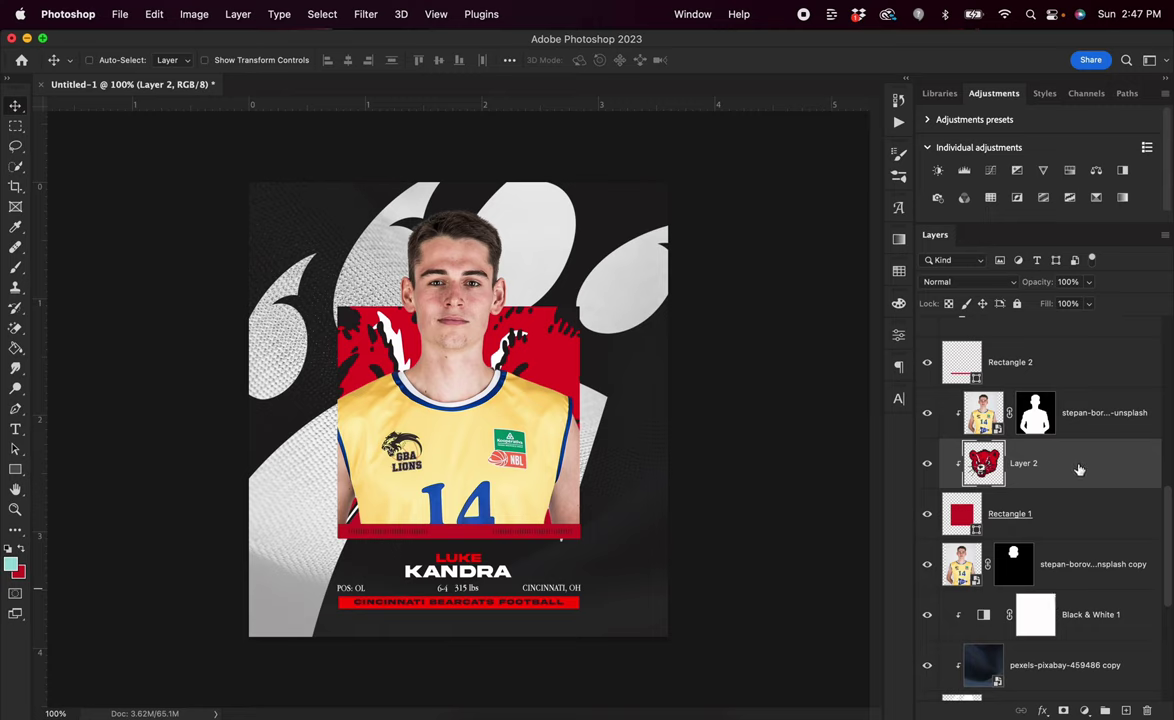
{"action": "left_click_drag", "start_coordinate": [621, 335], "coordinate": [548, 398]}
{"action": "key", "text": "super+t"}
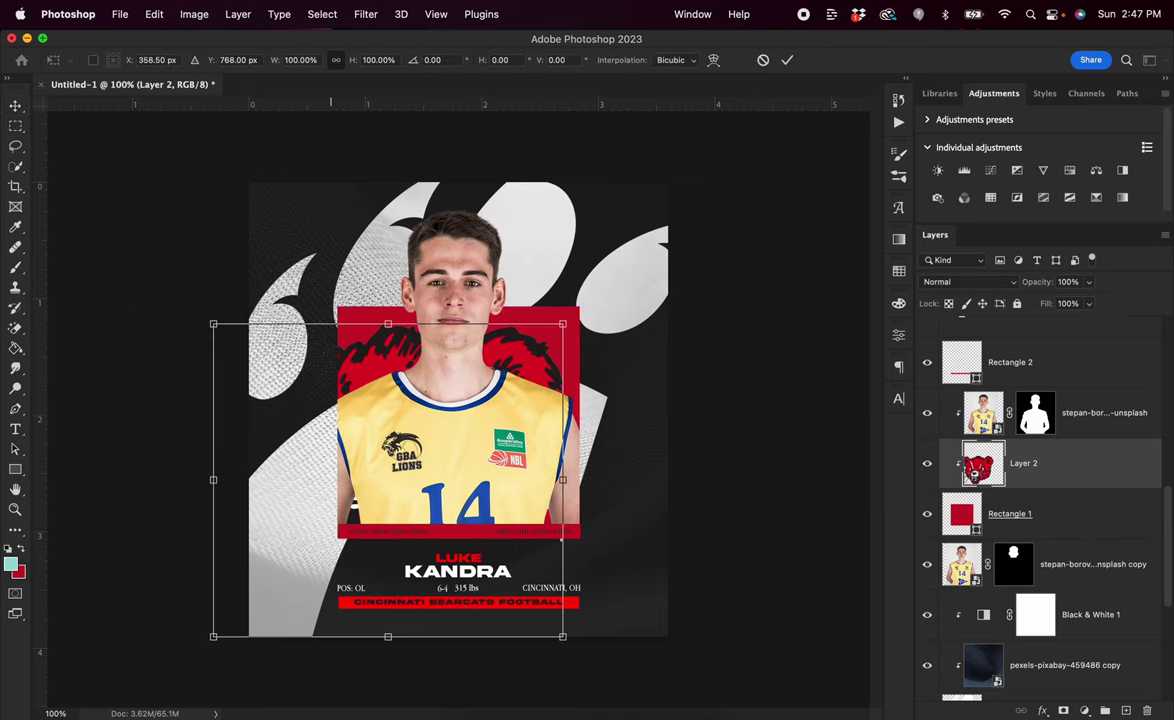
{"action": "left_click_drag", "start_coordinate": [210, 648], "coordinate": [123, 660]}
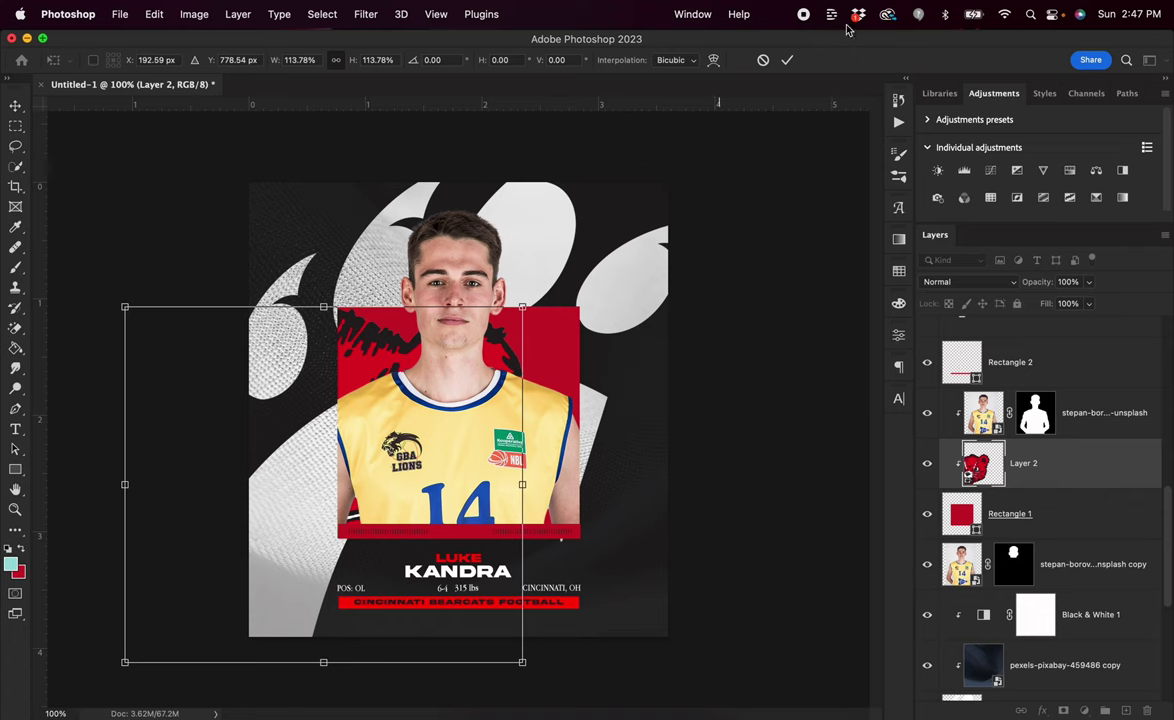
{"action": "key", "text": "Return"}
{"action": "scroll", "coordinate": [1005, 470], "scroll_direction": "up", "scroll_amount": 10}
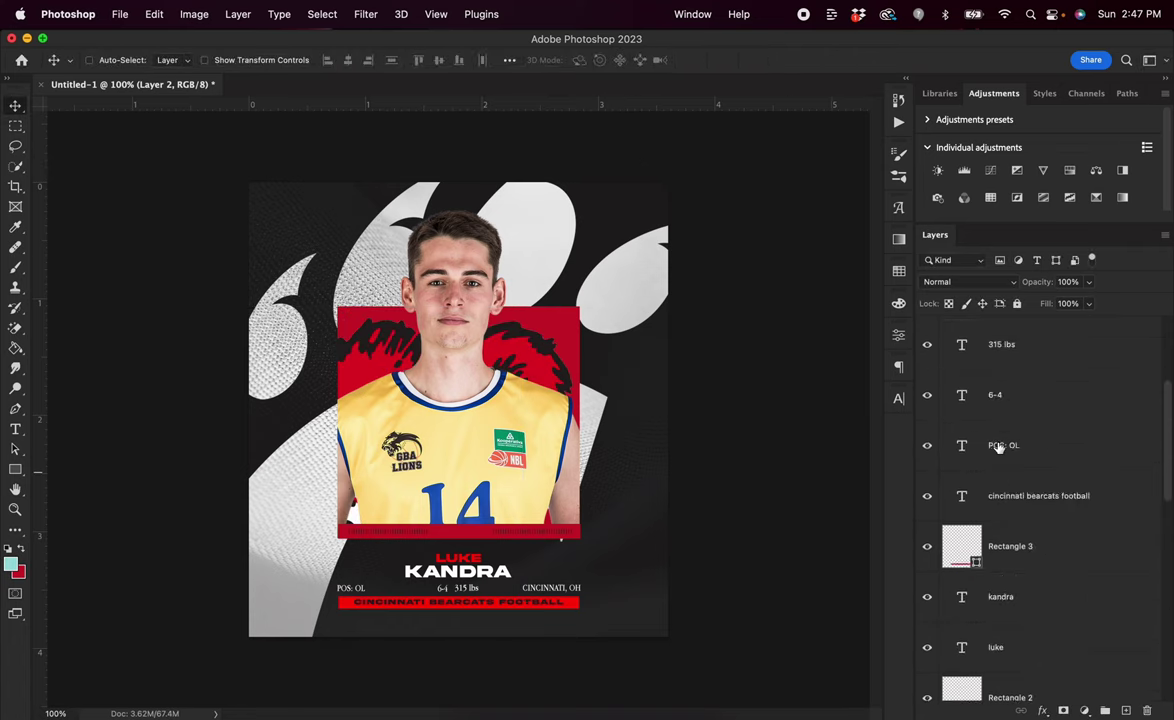
{"action": "left_click", "coordinate": [927, 341]}
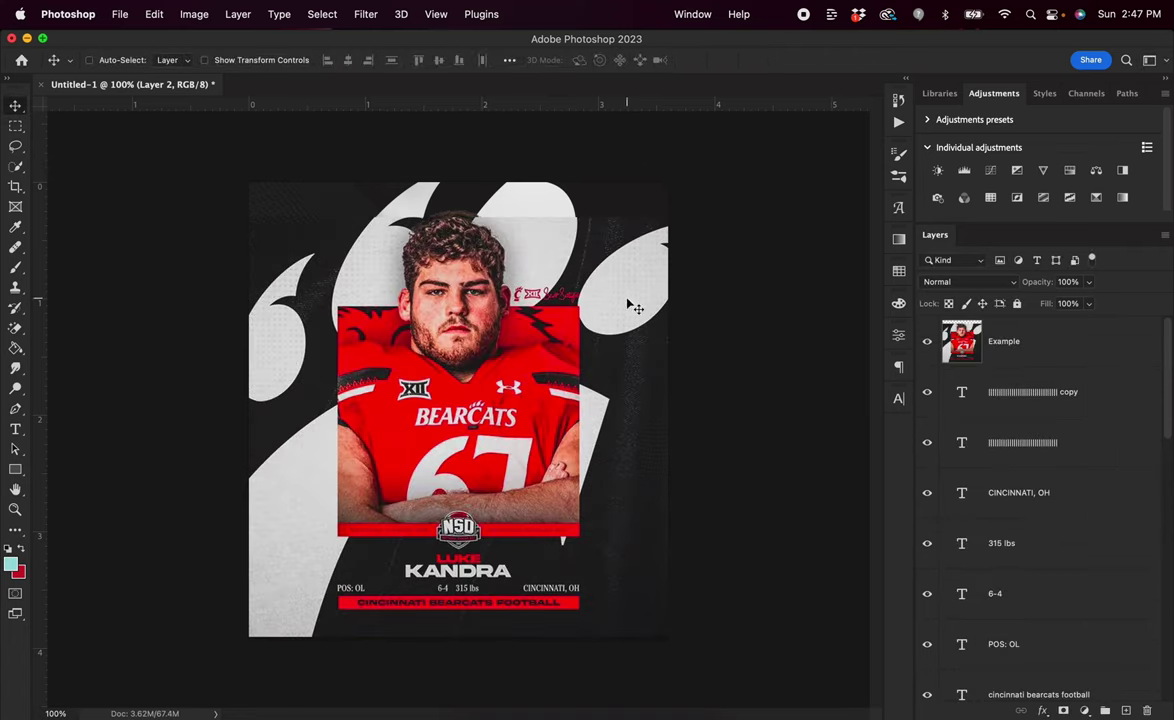
{"action": "left_click", "coordinate": [927, 341]}
Copy the Wikimedia Commons paw-C Bearcats logo and paste it into the card as Layer 3
{"action": "left_click", "coordinate": [527, 714]}
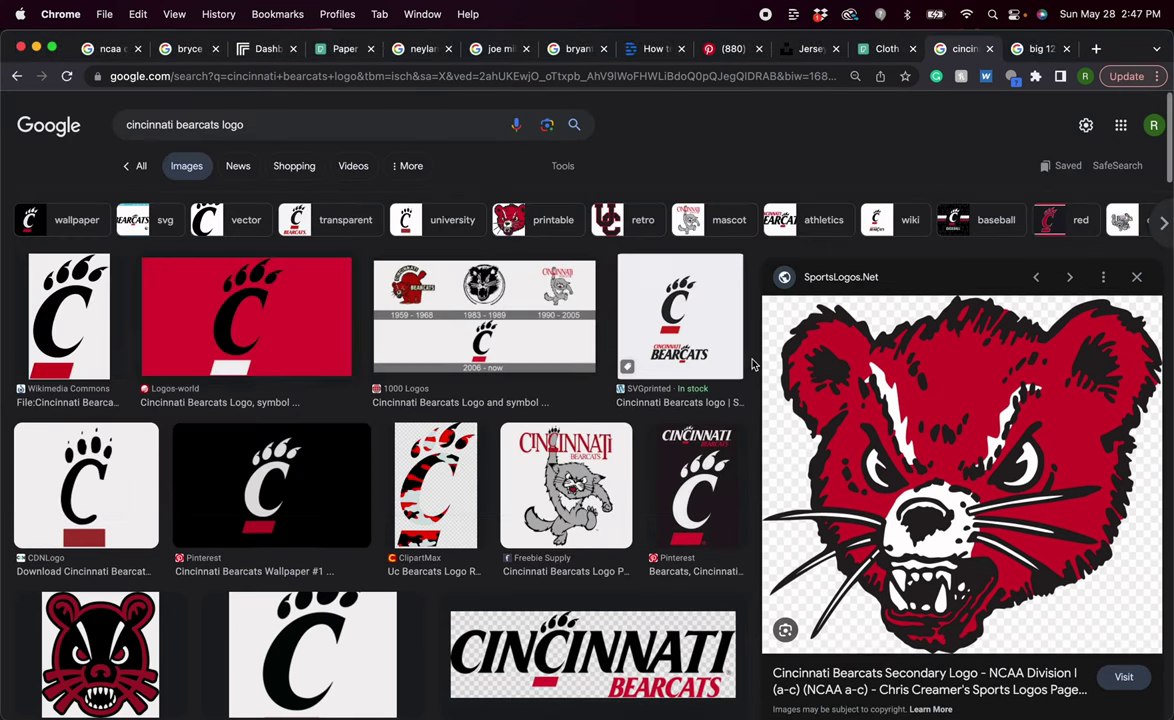
{"action": "left_click", "coordinate": [45, 290]}
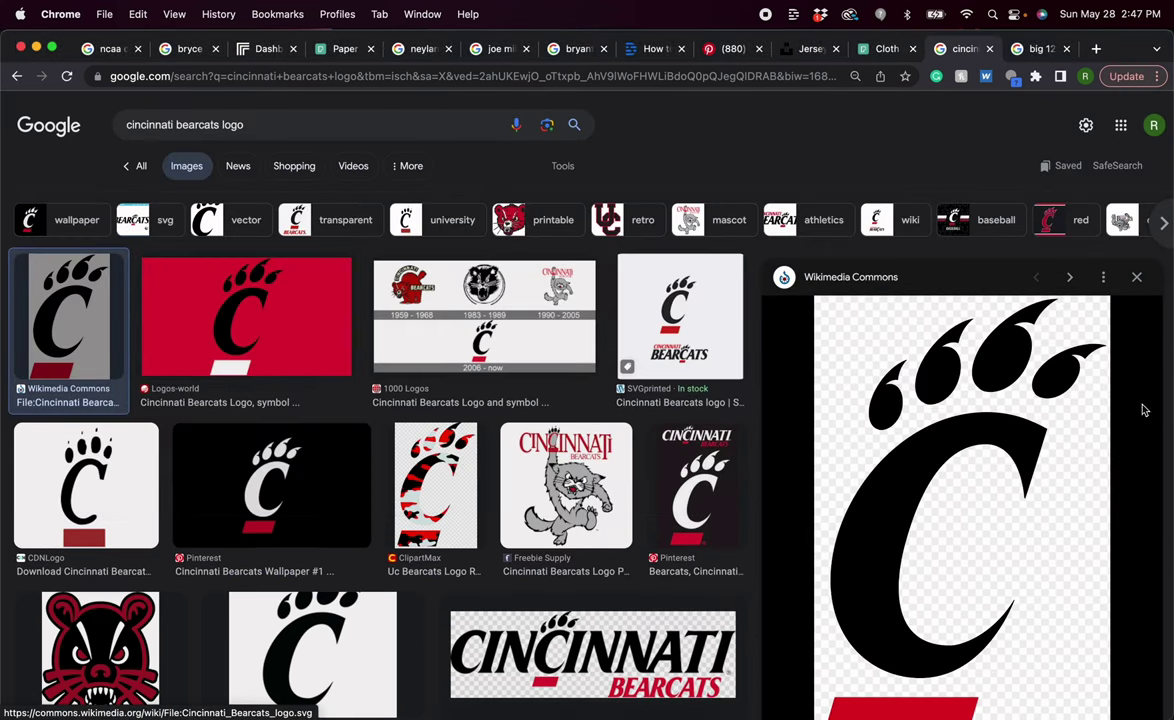
{"action": "right_click", "coordinate": [976, 472]}
{"action": "left_click", "coordinate": [873, 619]}
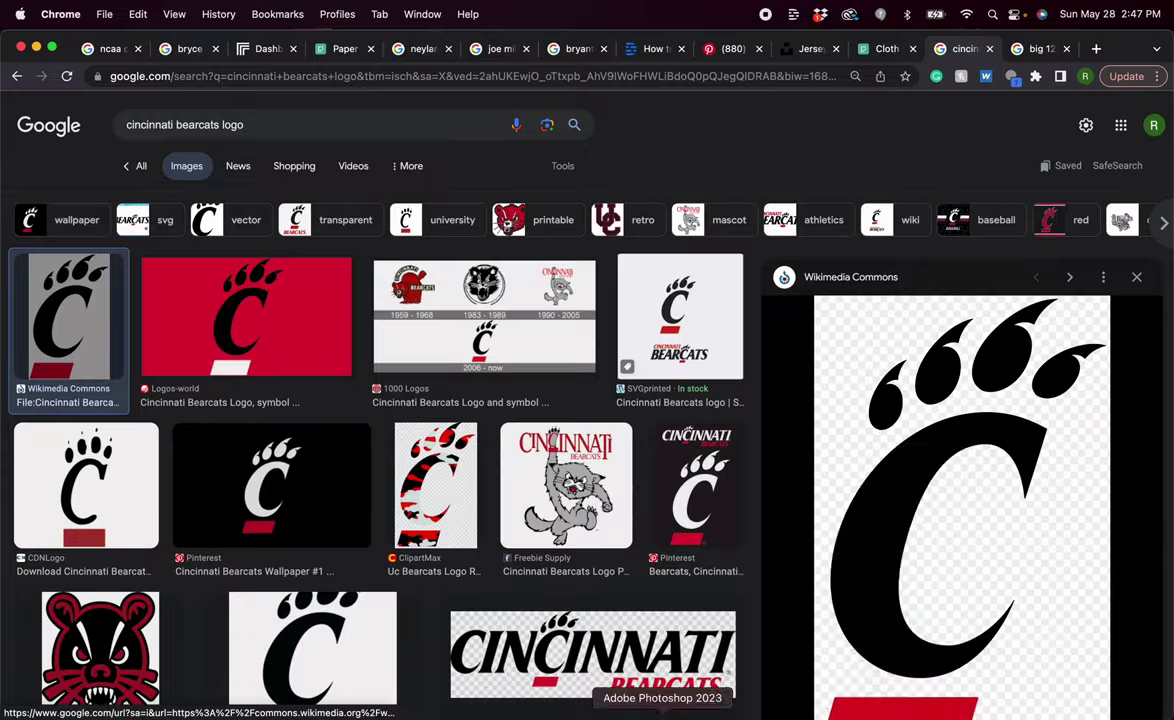
{"action": "key", "text": "super+Tab"}
{"action": "left_click_drag", "start_coordinate": [1056, 686], "coordinate": [1072, 377]}
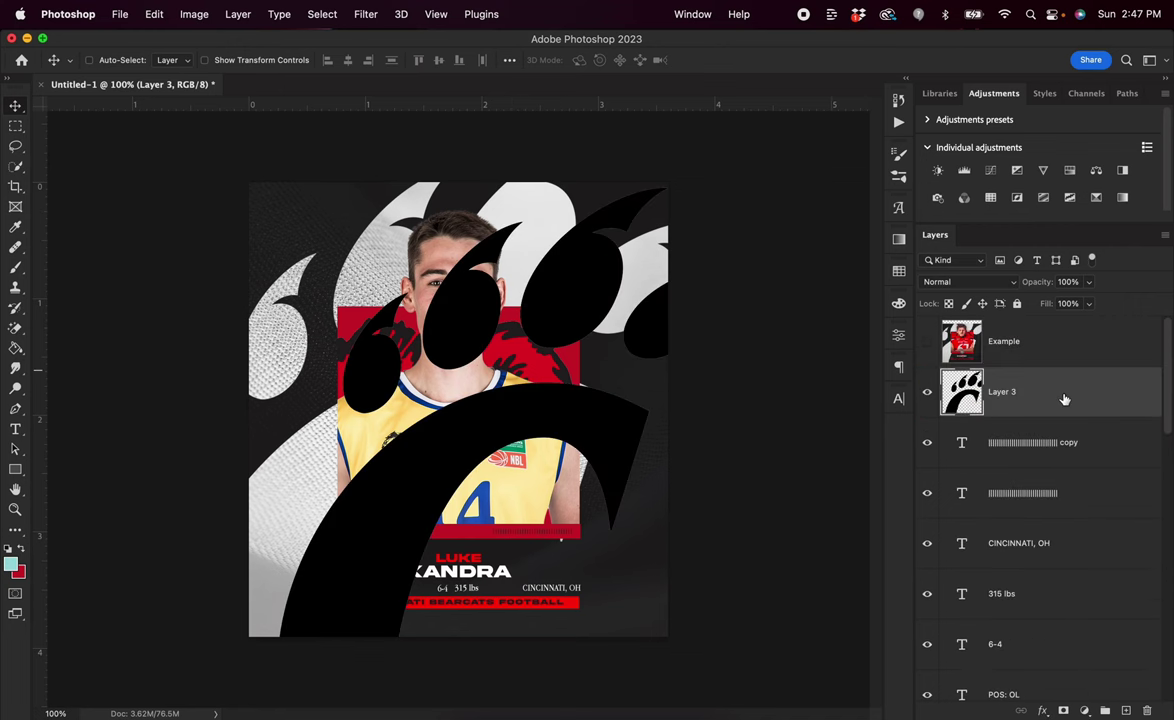
Convert the paw logo to a smart object, shrink it, and move it up on the card
{"action": "right_click", "coordinate": [1063, 398]}
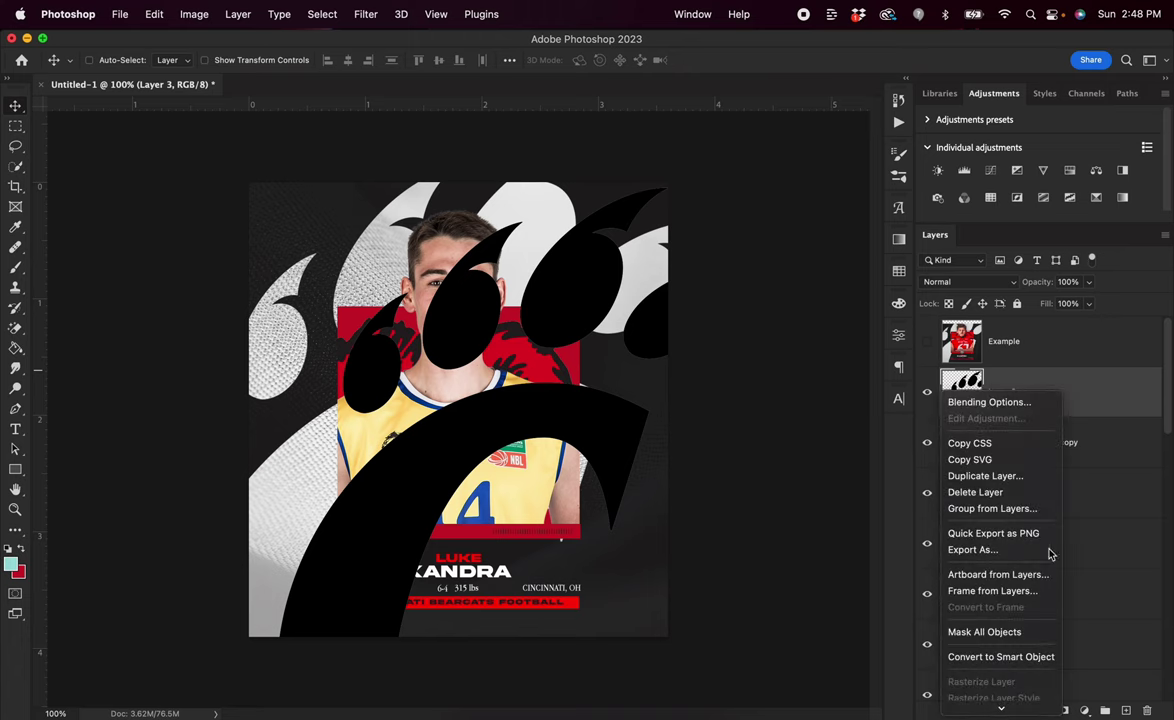
{"action": "left_click", "coordinate": [1010, 656]}
{"action": "key", "text": "super+t"}
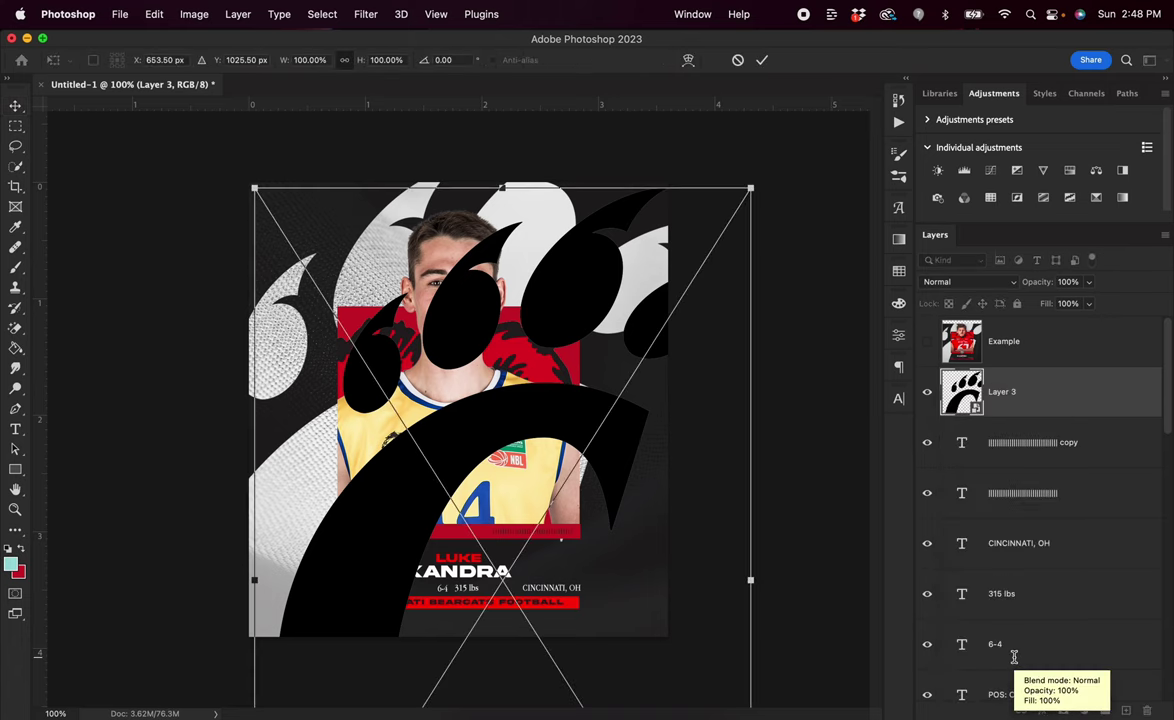
{"action": "left_click_drag", "start_coordinate": [262, 60], "coordinate": [190, 68]}
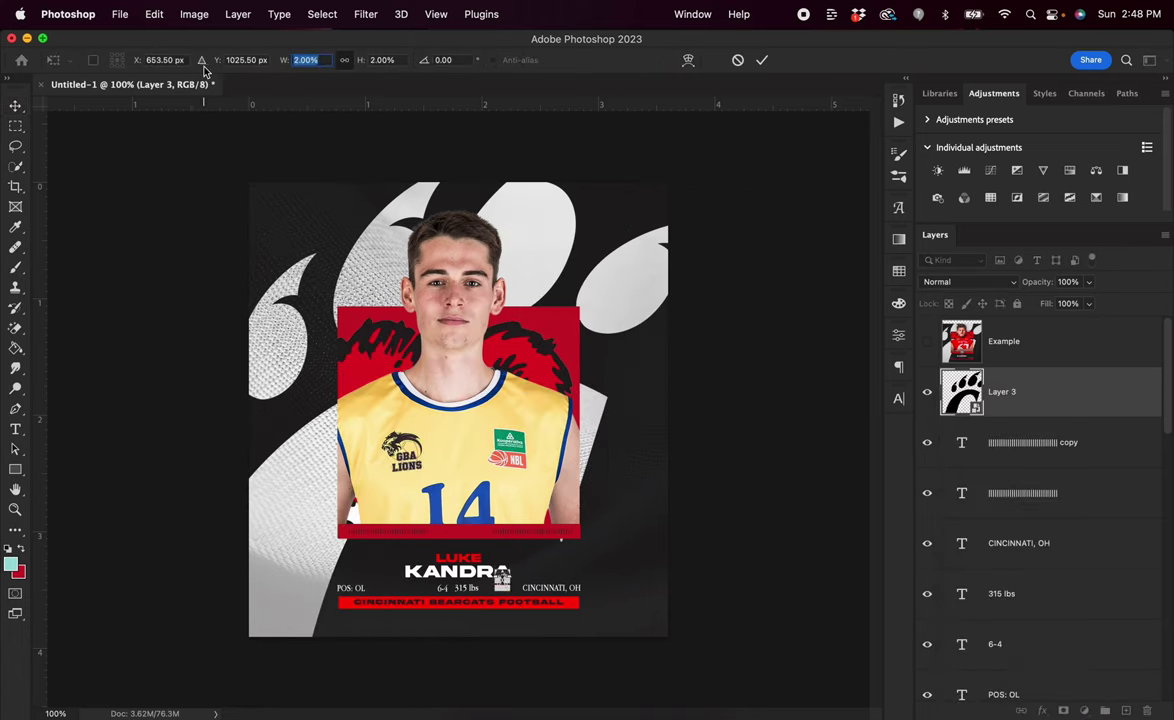
{"action": "left_click", "coordinate": [761, 63]}
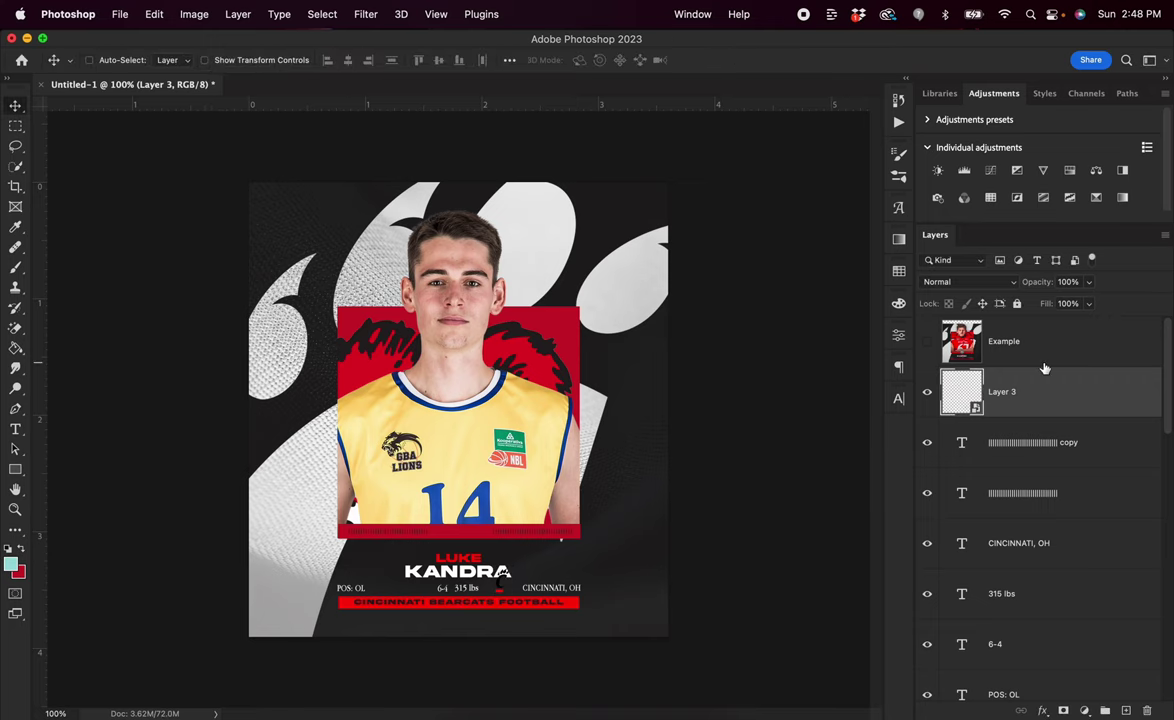
{"action": "left_click_drag", "start_coordinate": [1043, 380], "coordinate": [935, 335]}
{"action": "left_click_drag", "start_coordinate": [556, 278], "coordinate": [537, 226]}
Fine-tune the paw C logo's size and compare it against the logo underneath
{"action": "key", "text": "super+equal"}
{"action": "key", "text": "super+equal"}
{"action": "key", "text": "super+equal"}
{"action": "scroll", "coordinate": [493, 199], "scroll_direction": "up", "scroll_amount": 5}
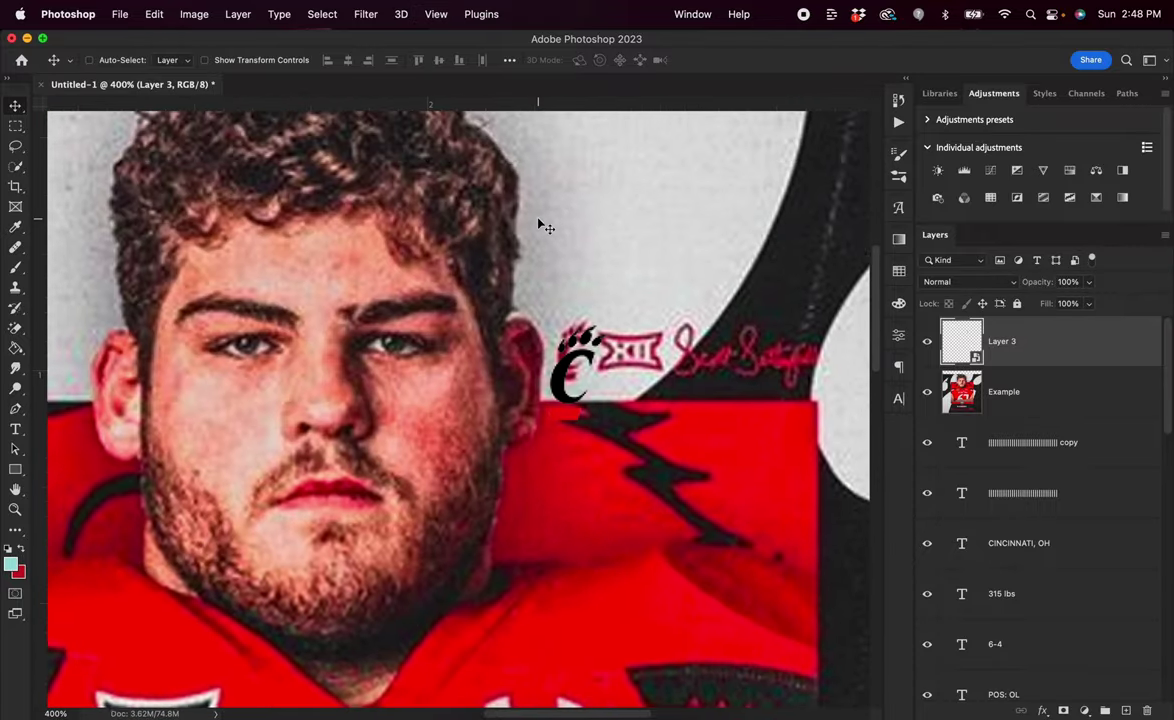
{"action": "key", "text": "super+equal"}
{"action": "key", "text": "super+equal"}
{"action": "key", "text": "super+t"}
{"action": "left_click_drag", "start_coordinate": [594, 362], "coordinate": [590, 366]}
{"action": "key", "text": "Return"}
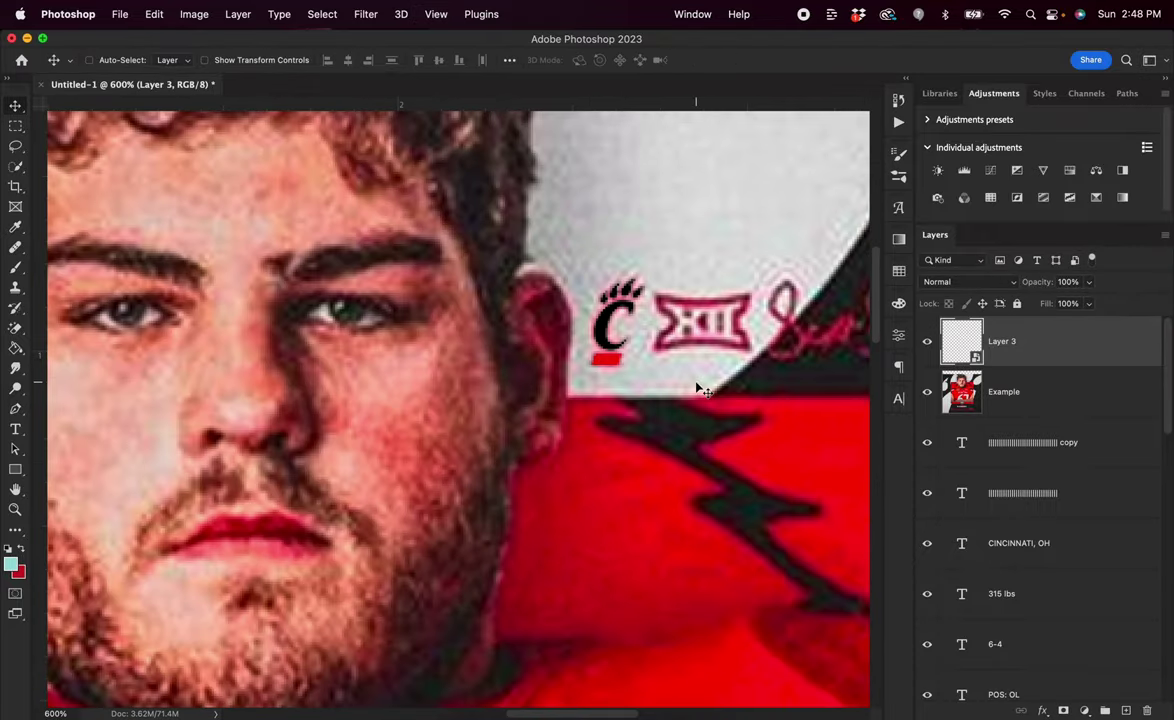
{"action": "left_click", "coordinate": [926, 342]}
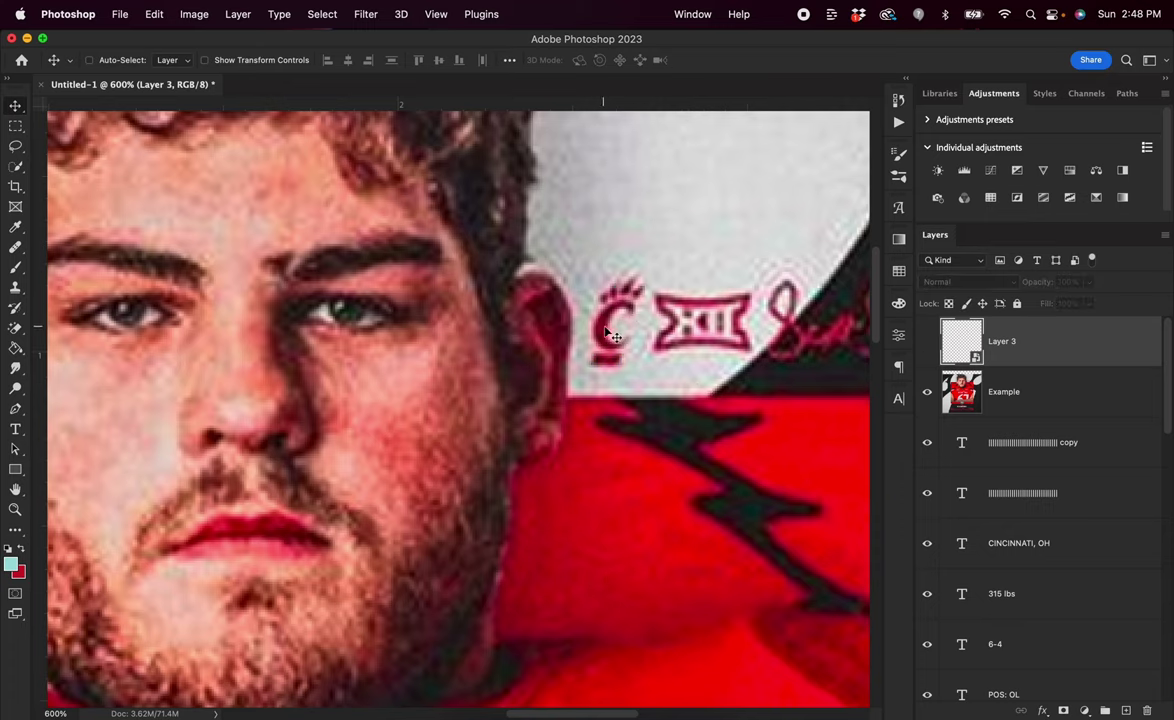
{"action": "left_click", "coordinate": [928, 342]}
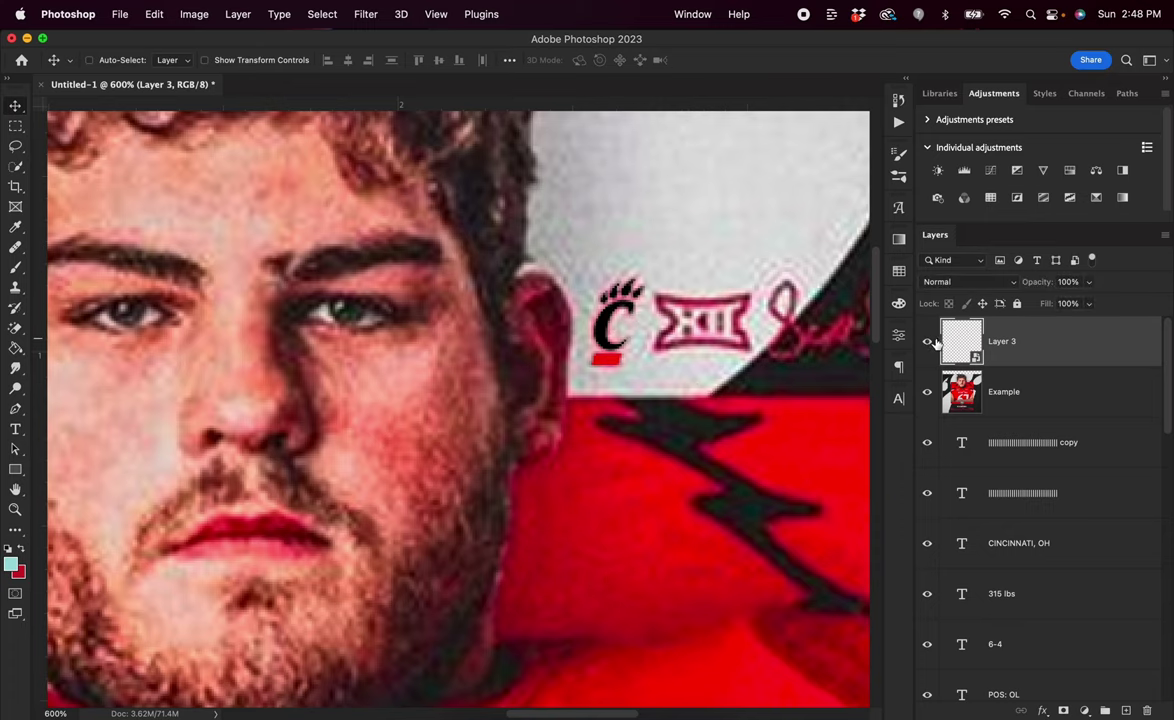
Give Layer 3's paw C logo a red Color Overlay sampled from the jersey
{"action": "double_click", "coordinate": [1063, 346]}
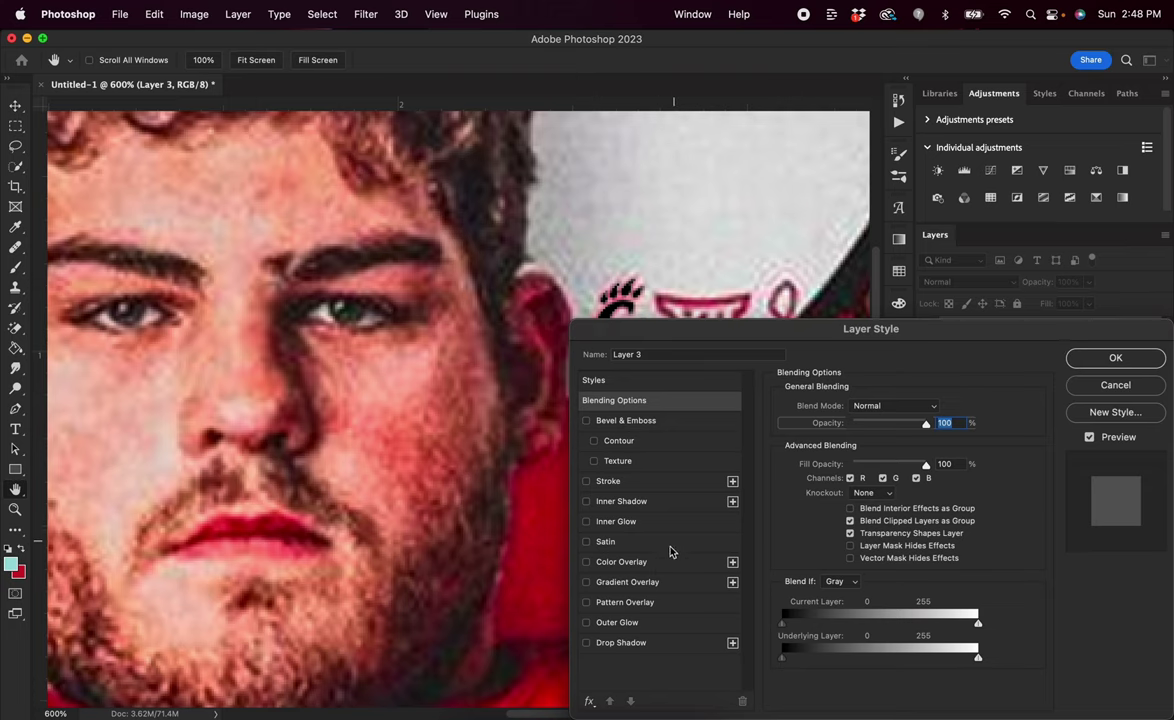
{"action": "left_click", "coordinate": [640, 563]}
{"action": "left_click_drag", "start_coordinate": [767, 349], "coordinate": [941, 356]}
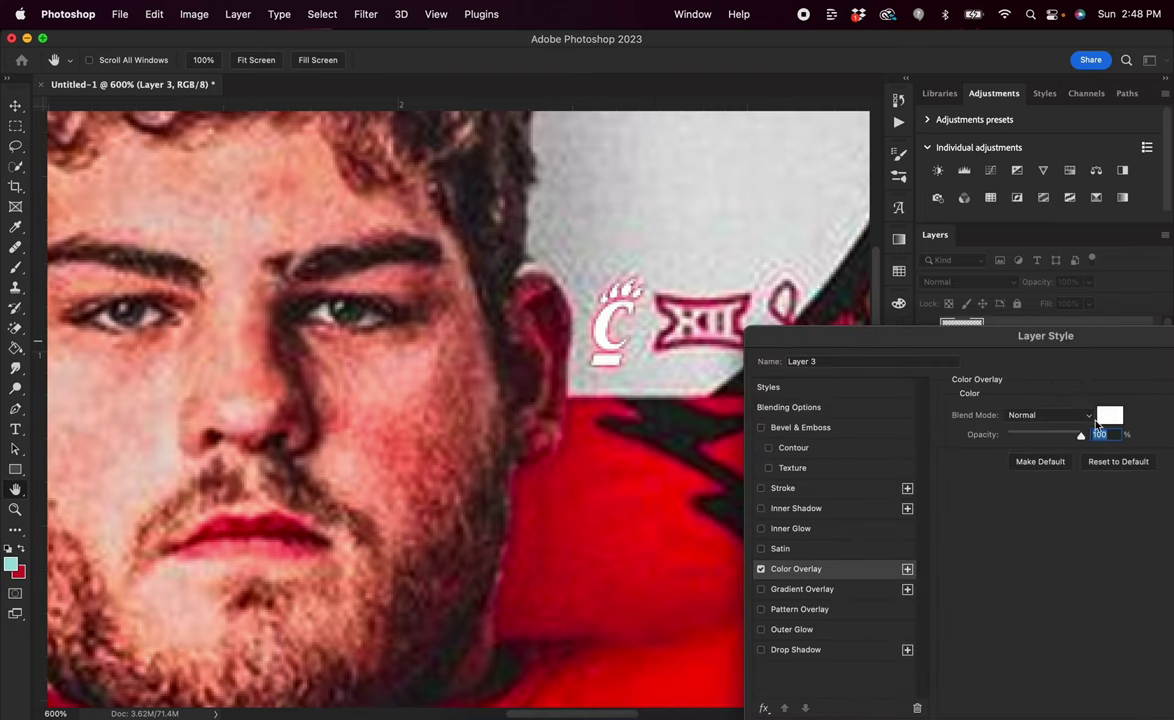
{"action": "left_click", "coordinate": [1107, 414]}
{"action": "left_click", "coordinate": [612, 452]}
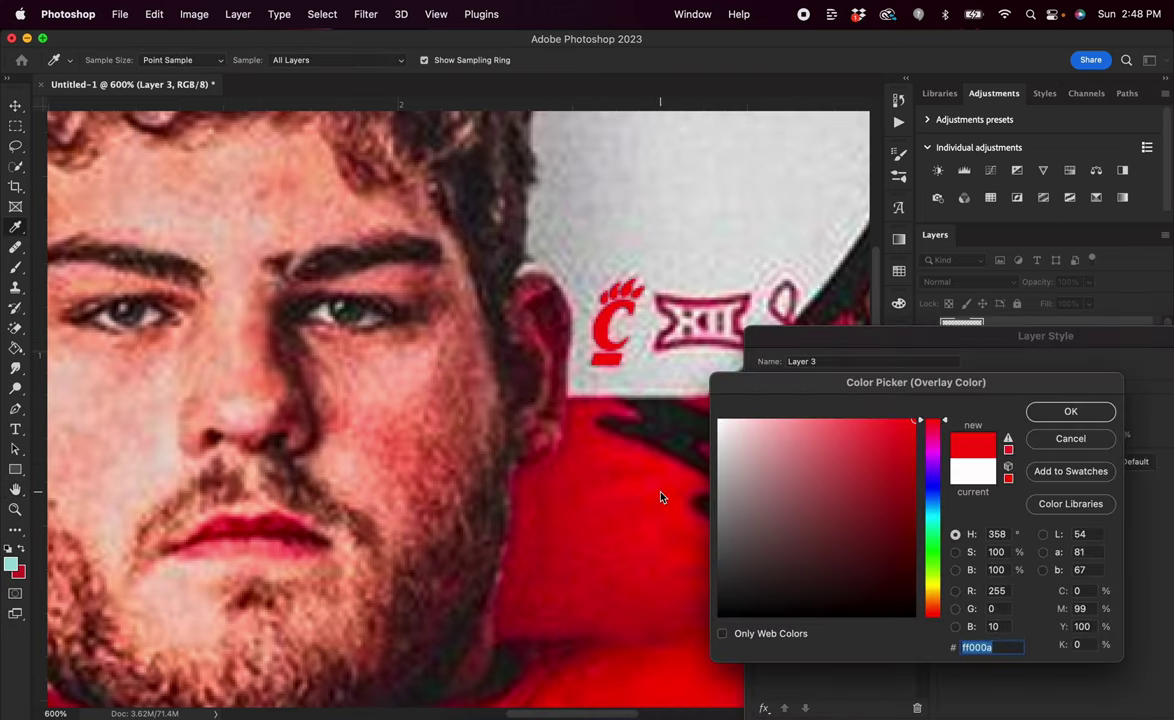
{"action": "left_click", "coordinate": [1070, 411]}
{"action": "key", "text": "Return"}
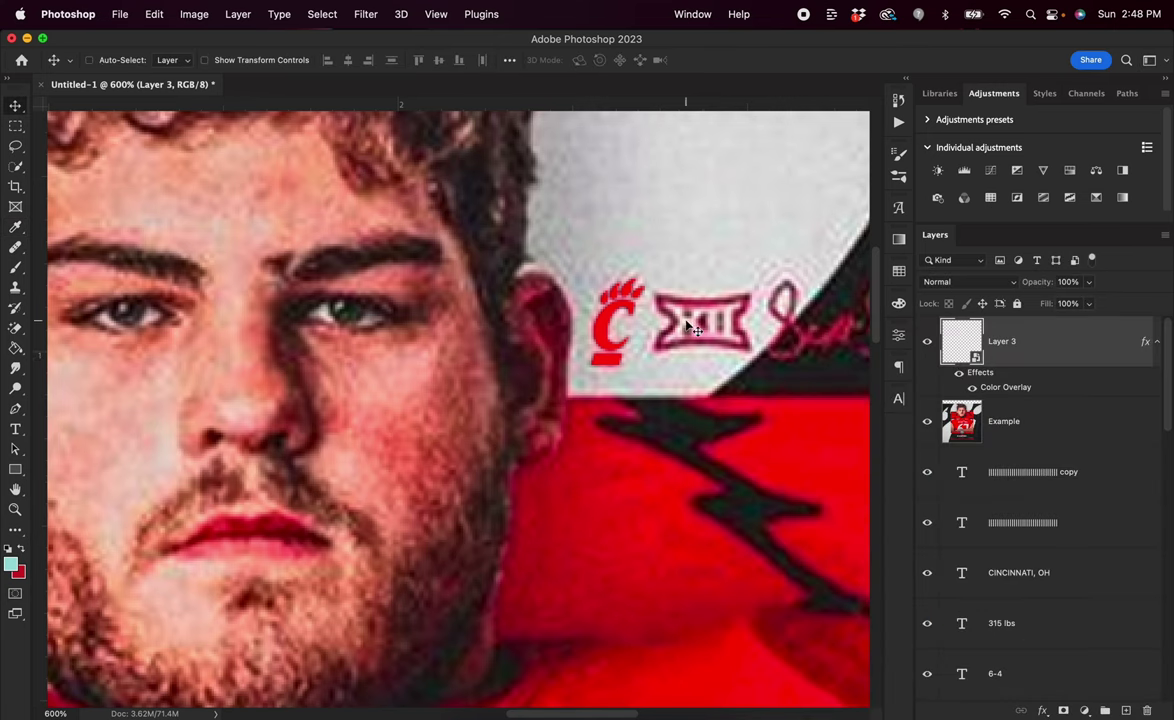
Copy the Big 12 logo image from Chrome and paste it into Photoshop
{"action": "left_click", "coordinate": [527, 712]}
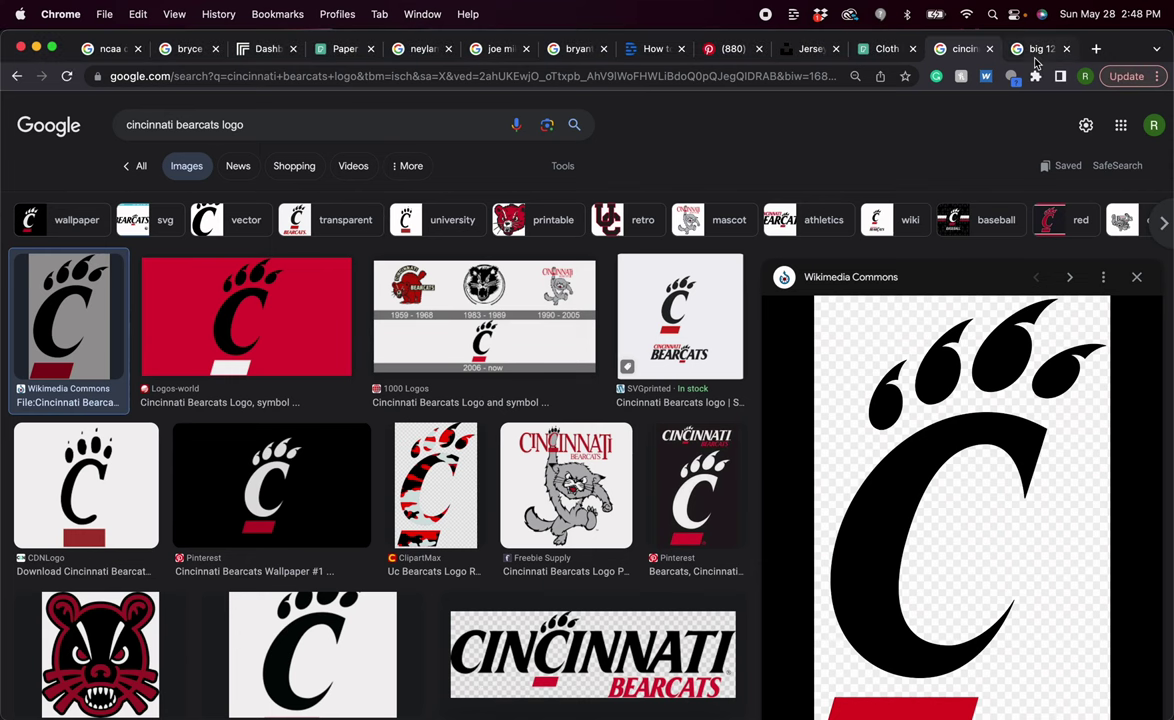
{"action": "left_click", "coordinate": [1035, 48]}
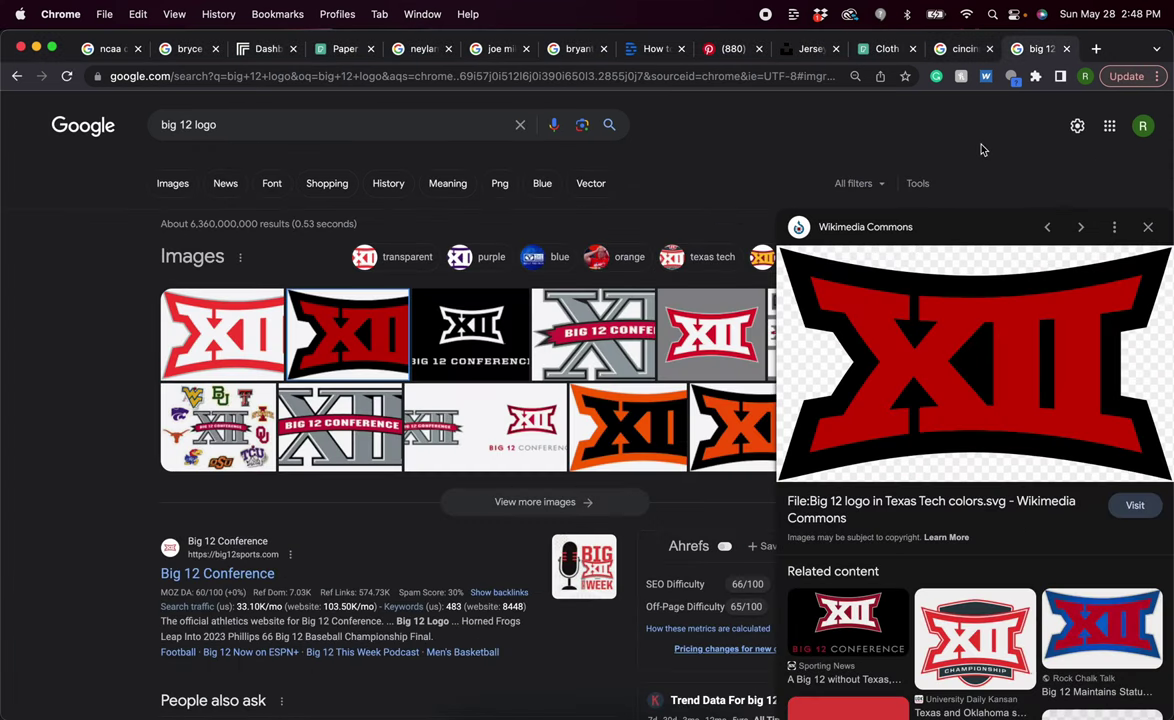
{"action": "right_click", "coordinate": [980, 377]}
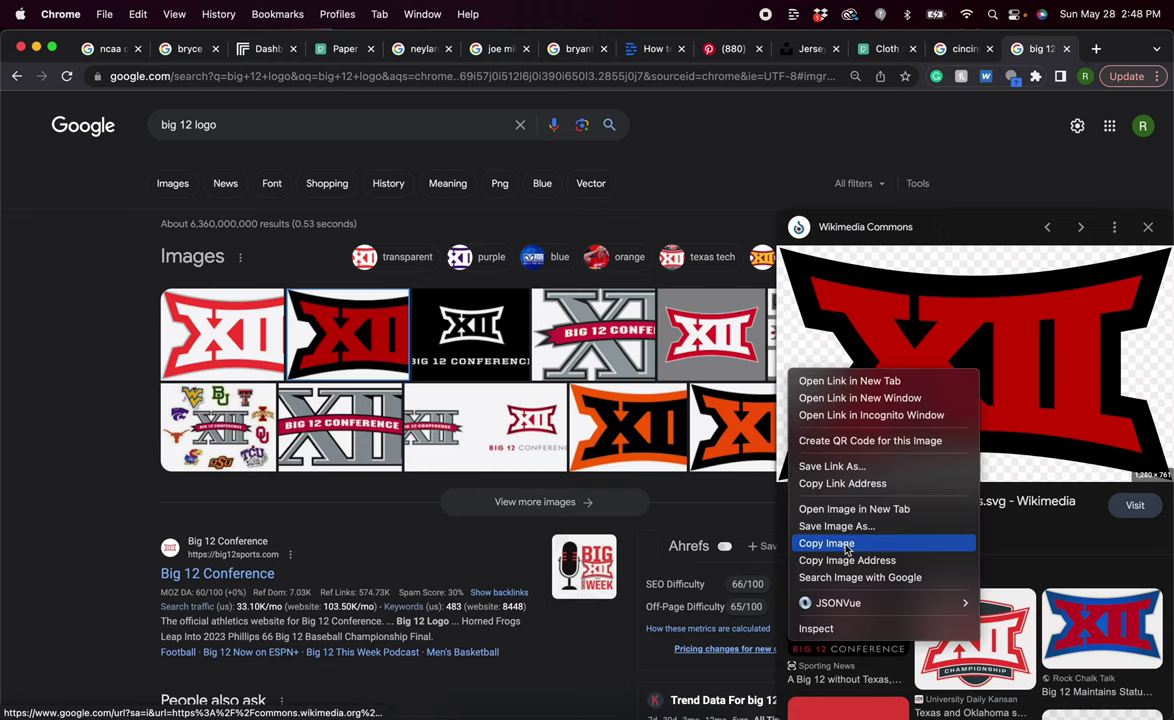
{"action": "left_click", "coordinate": [800, 545]}
{"action": "key", "text": "super+Tab"}
{"action": "key", "text": "super+v"}
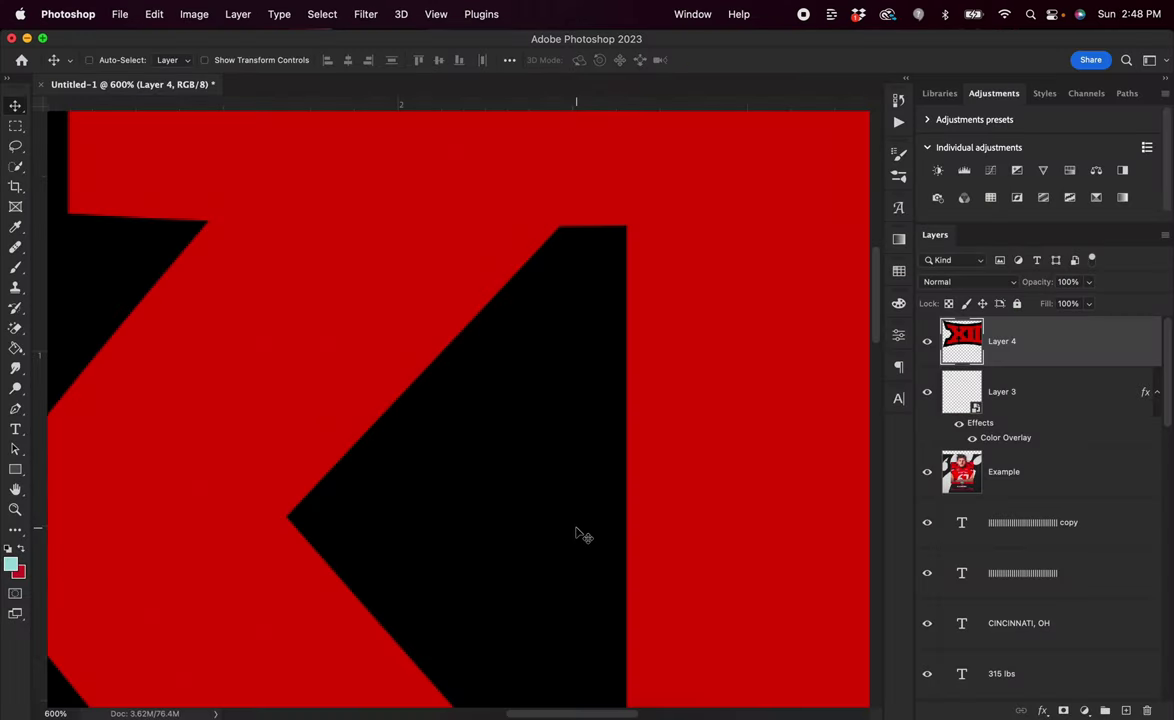
Scale the pasted Big 12 logo down to a small size
{"action": "key", "text": "super+1"}
{"action": "key", "text": "super+t"}
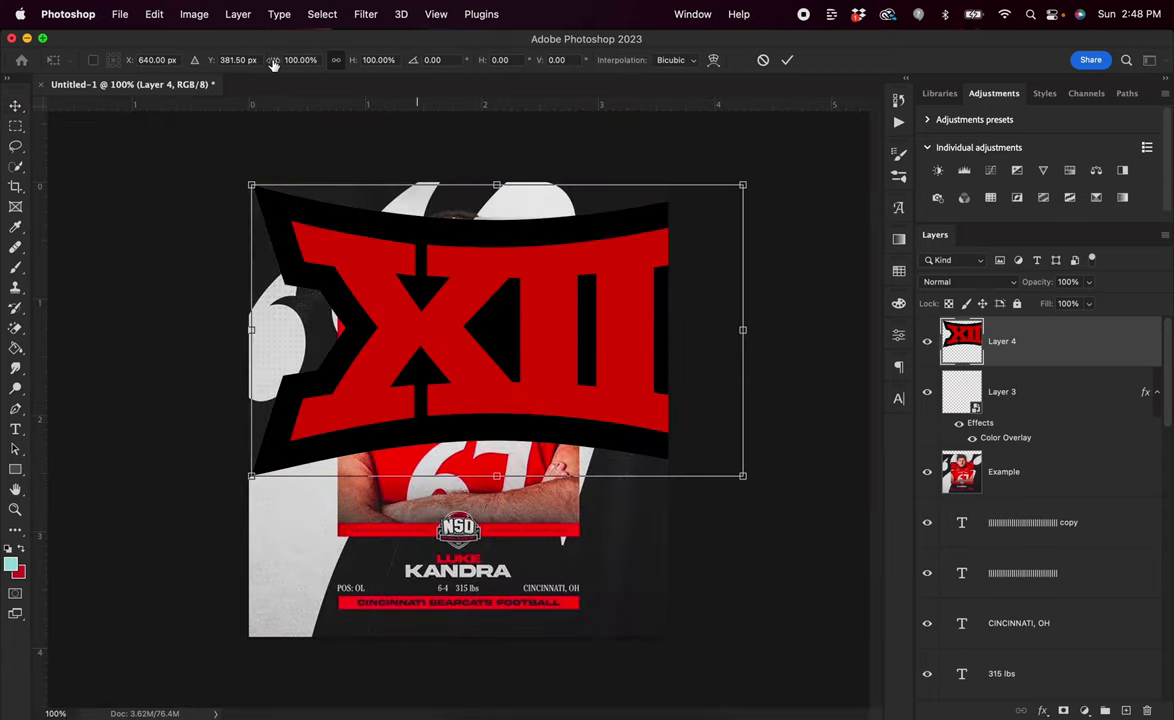
{"action": "left_click_drag", "start_coordinate": [272, 63], "coordinate": [210, 71]}
{"action": "key", "text": "Return"}
{"action": "key", "text": "super+="}
{"action": "key", "text": "super+="}
{"action": "key", "text": "super+="}
{"action": "key", "text": "super+="}
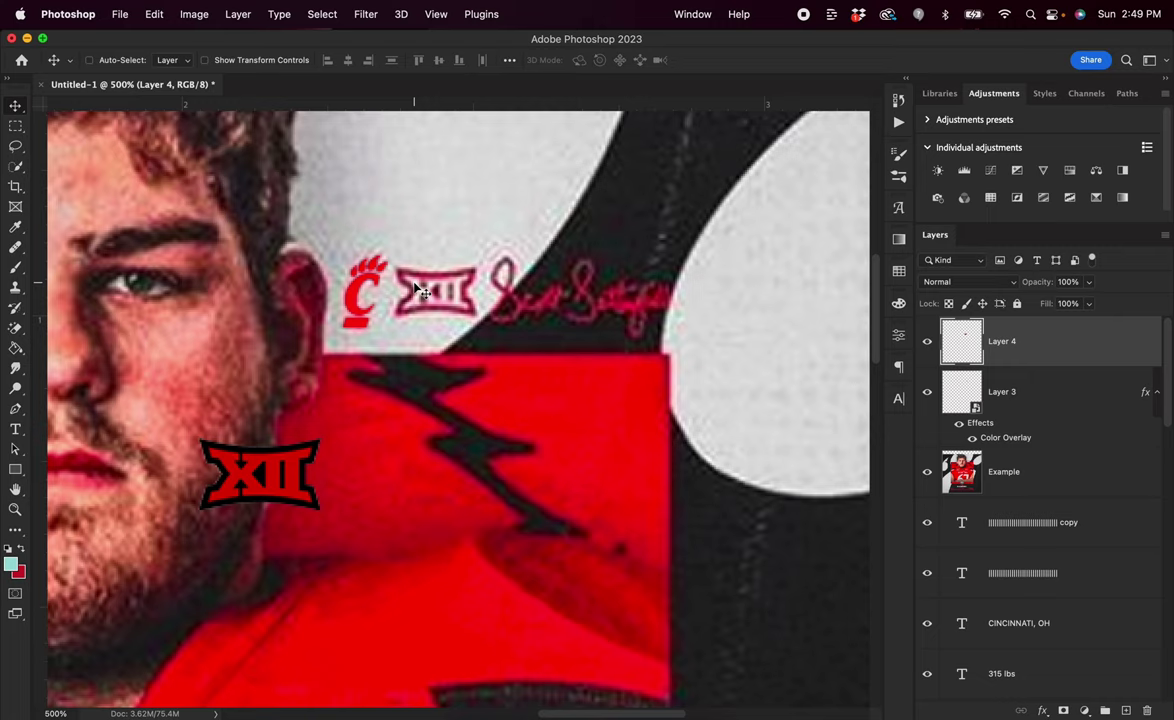
Erase the Big 12 logo's red fill with the Magic Eraser Tool
{"action": "key", "text": "e"}
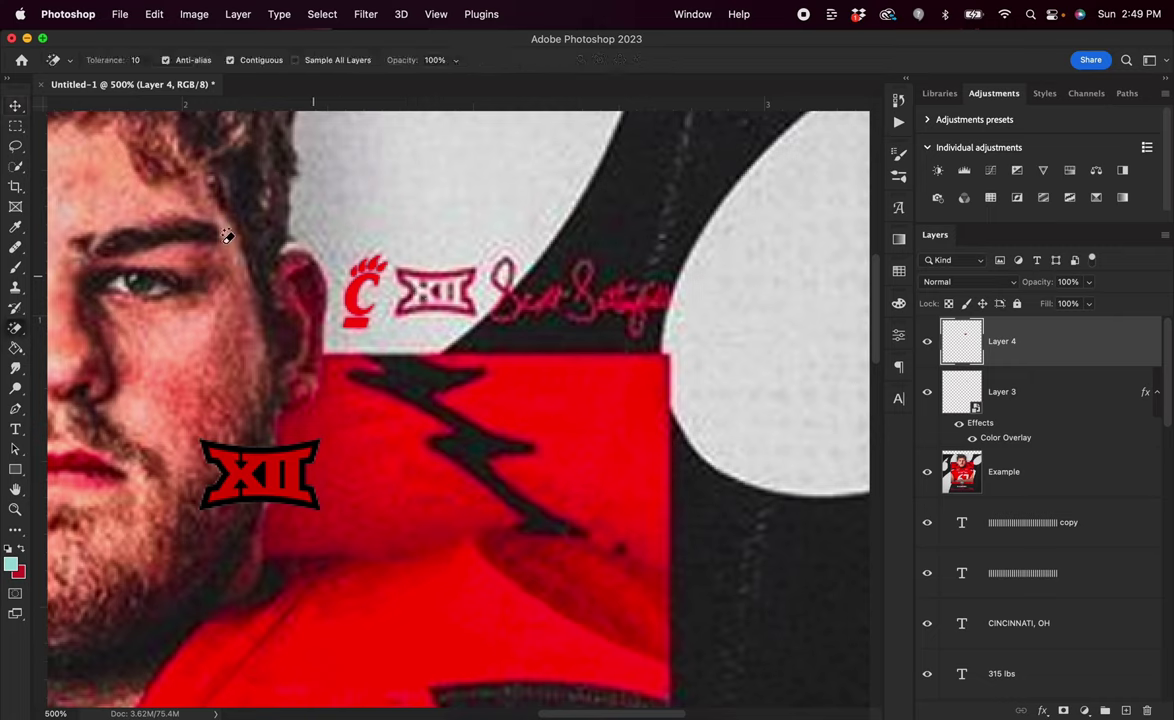
{"action": "right_click", "coordinate": [16, 331]}
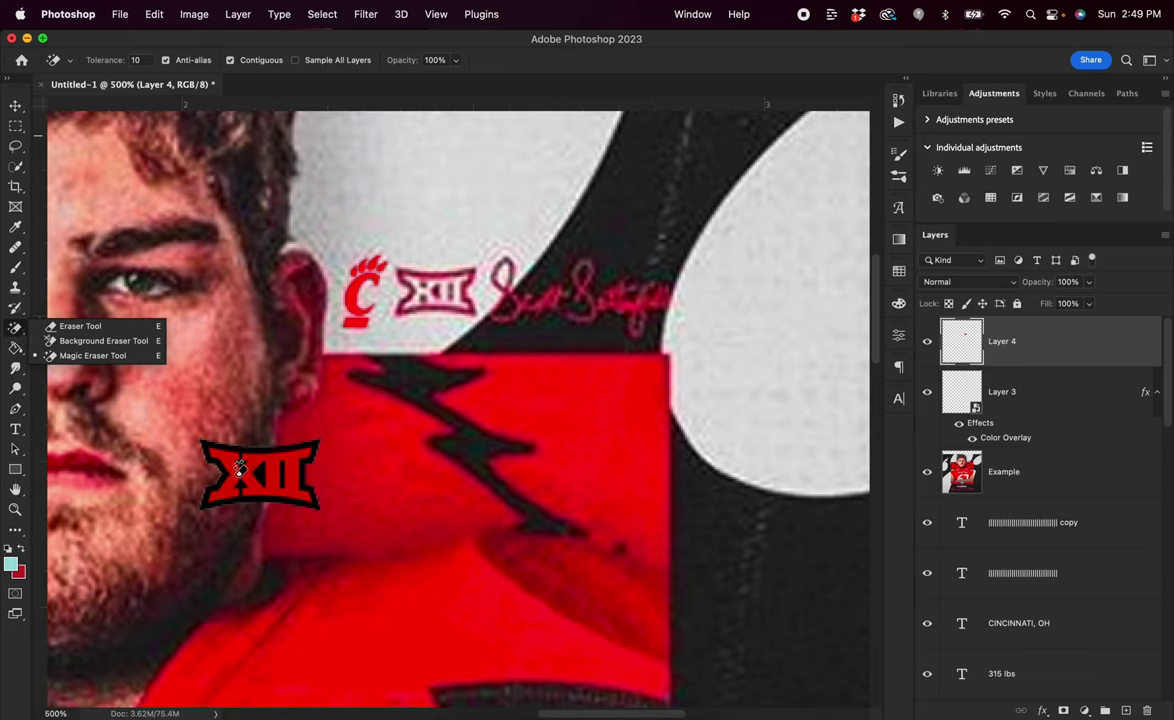
{"action": "left_click", "coordinate": [220, 434]}
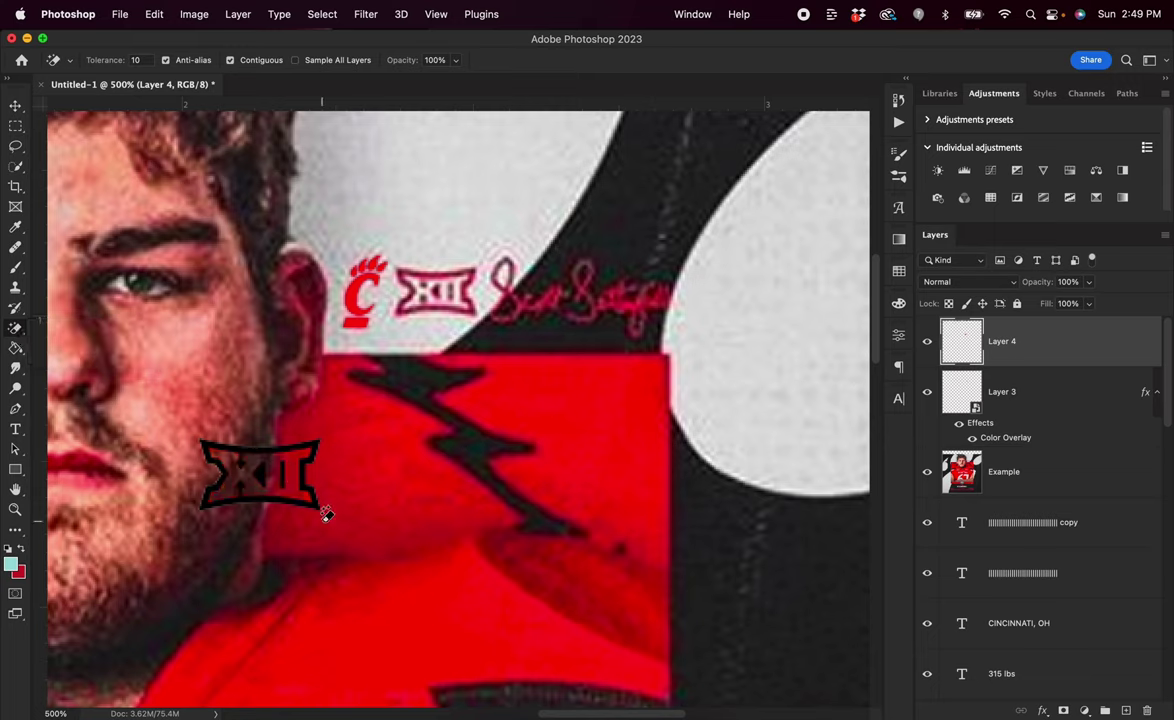
{"action": "left_click", "coordinate": [14, 104]}
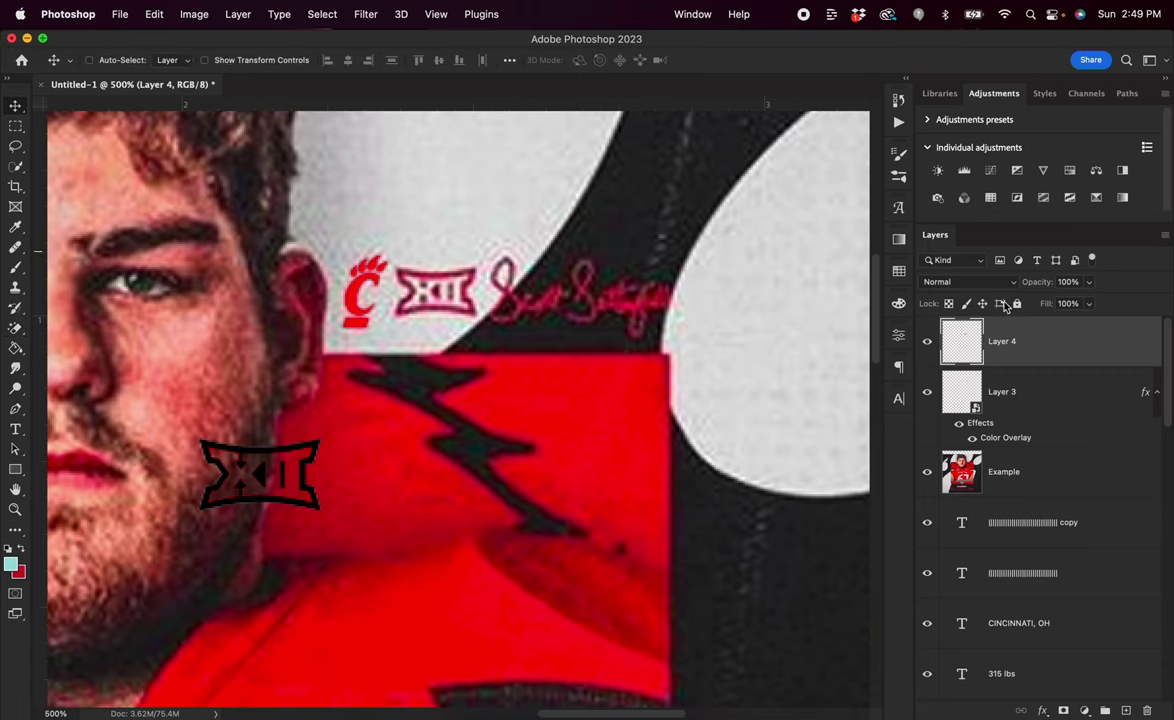
Add a red Color Overlay to the Big 12 outline on Layer 4
{"action": "double_click", "coordinate": [1076, 346]}
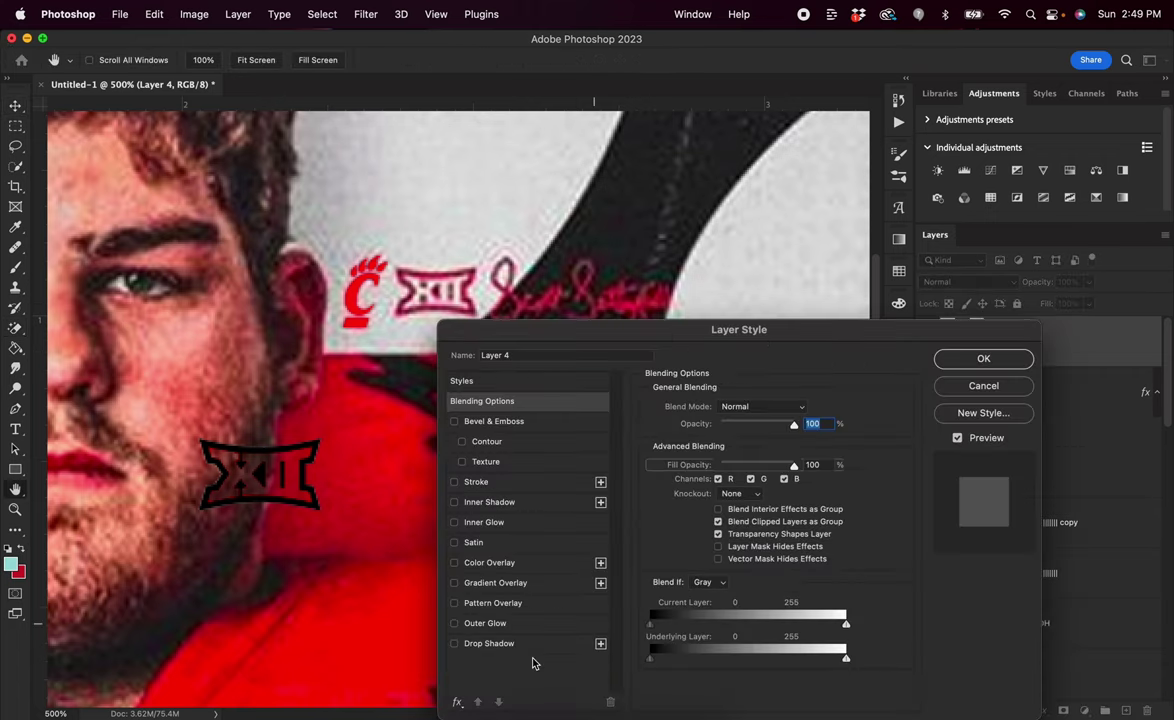
{"action": "left_click", "coordinate": [490, 563]}
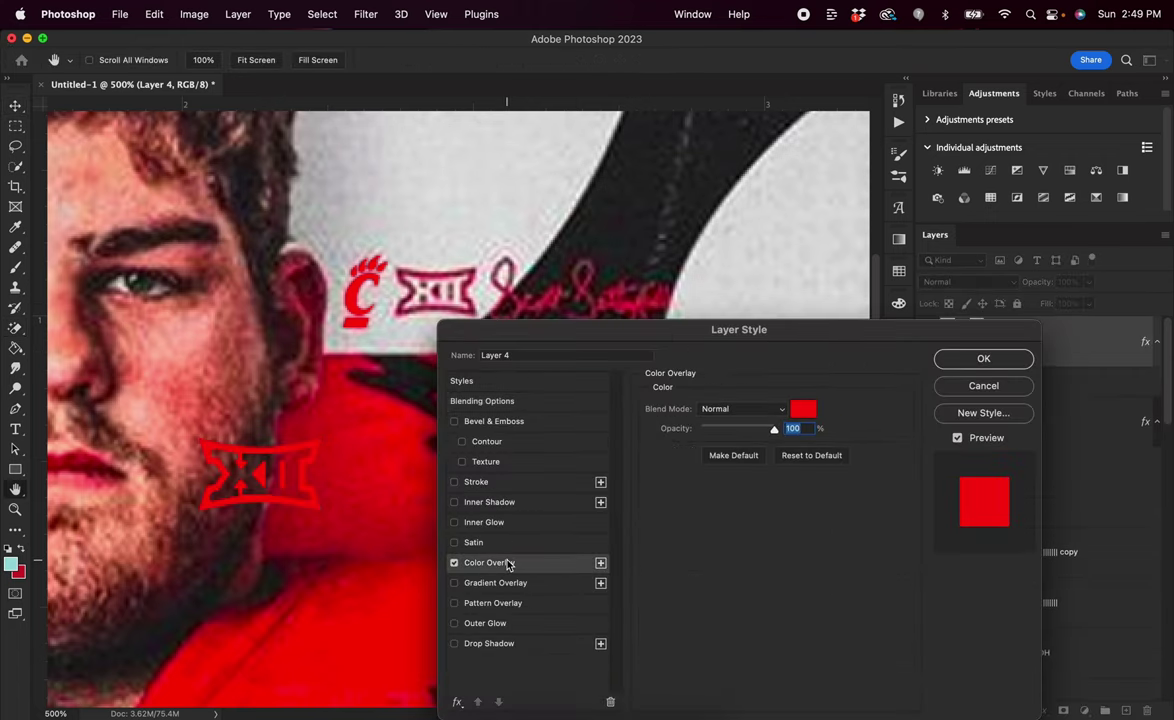
{"action": "left_click", "coordinate": [980, 360]}
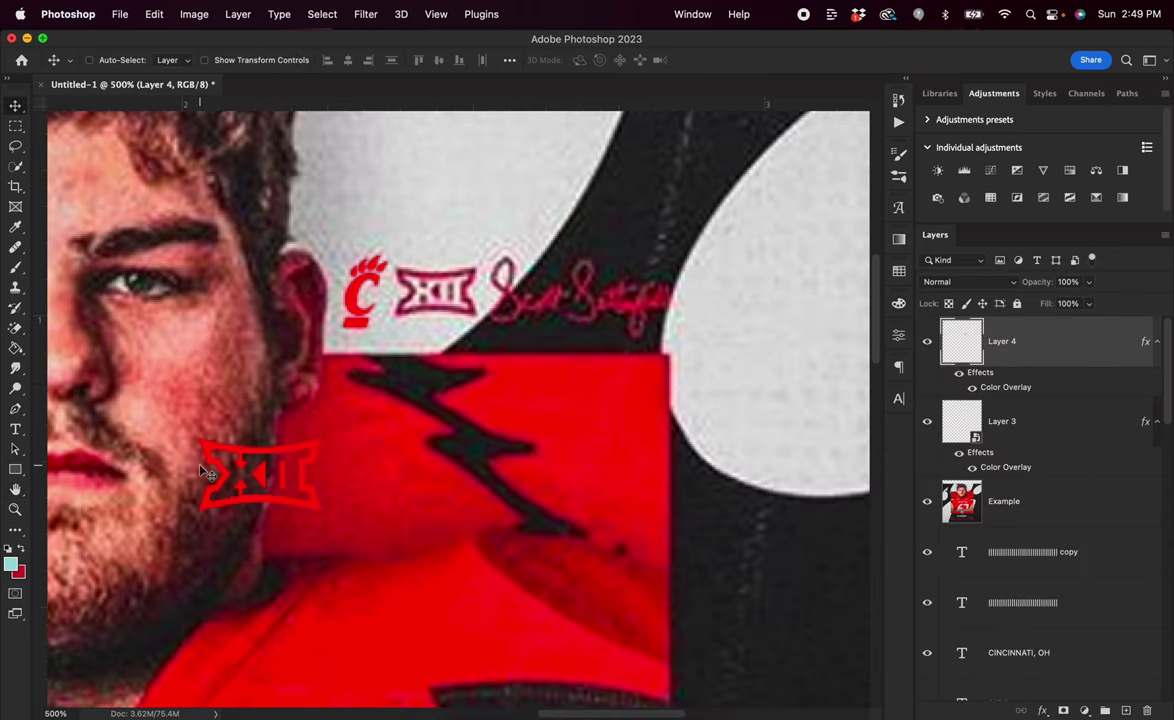
Shrink the XII logo and place it beside the red paw C
{"action": "key", "text": "super+t"}
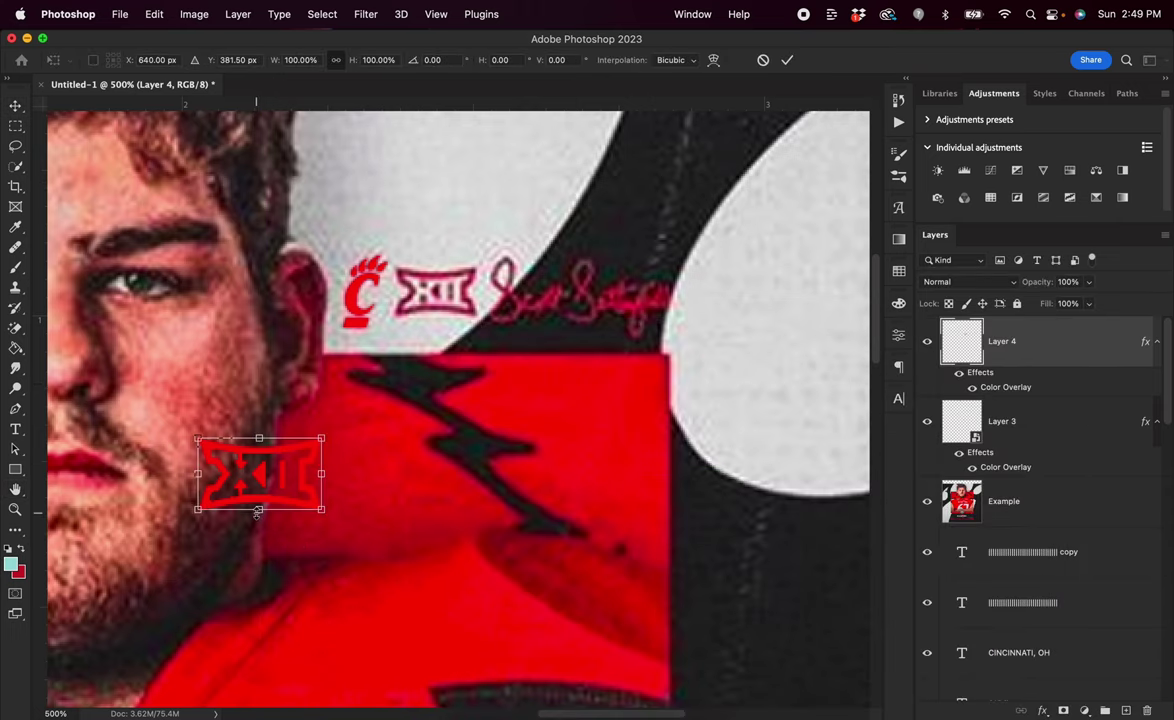
{"action": "left_click_drag", "start_coordinate": [258, 511], "coordinate": [258, 488]}
{"action": "left_click_drag", "start_coordinate": [351, 414], "coordinate": [482, 294]}
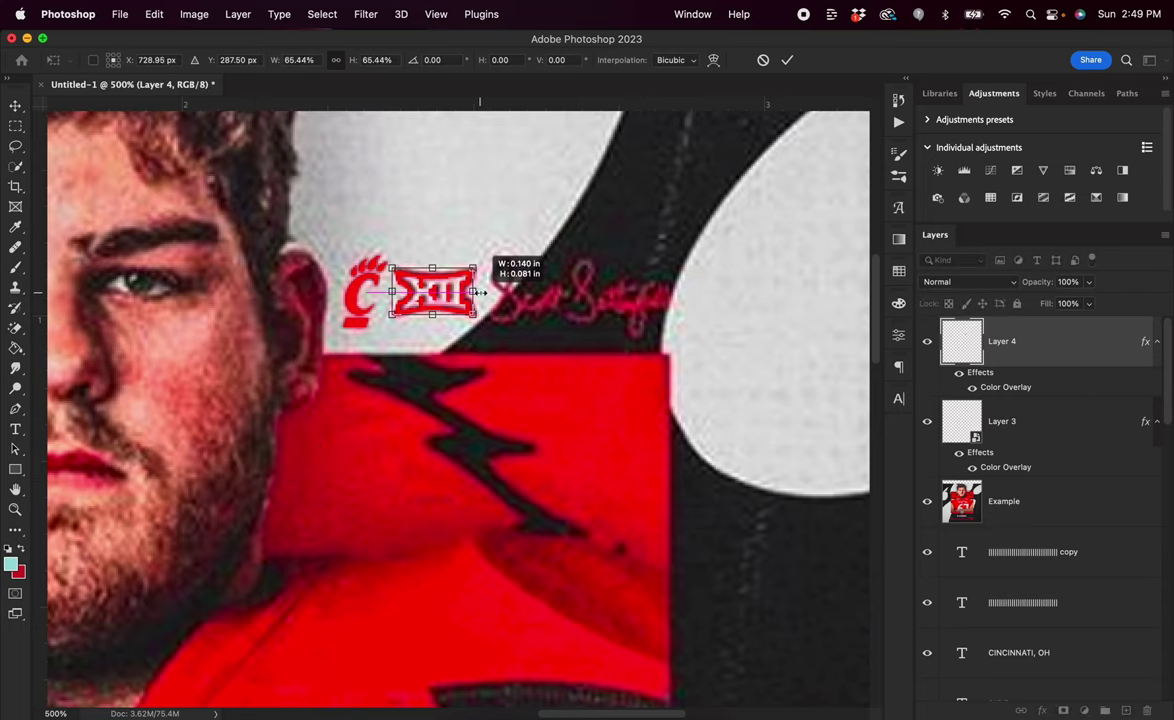
{"action": "key", "text": "Return"}
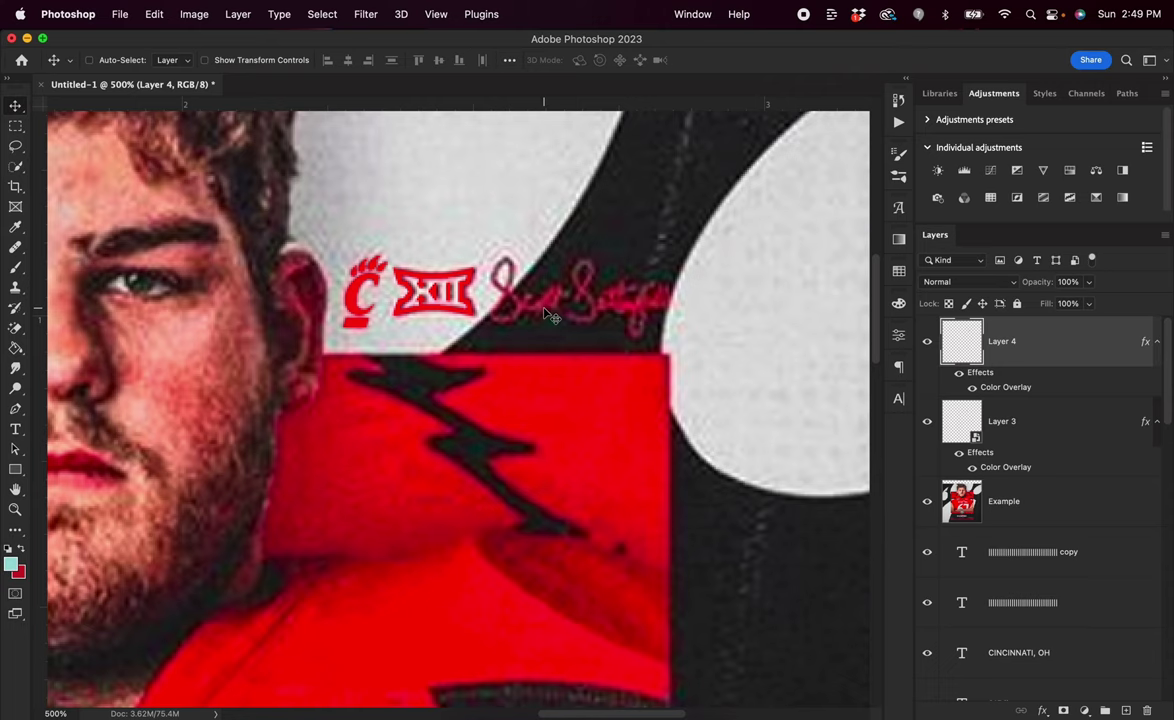
{"action": "key", "text": "super+1"}
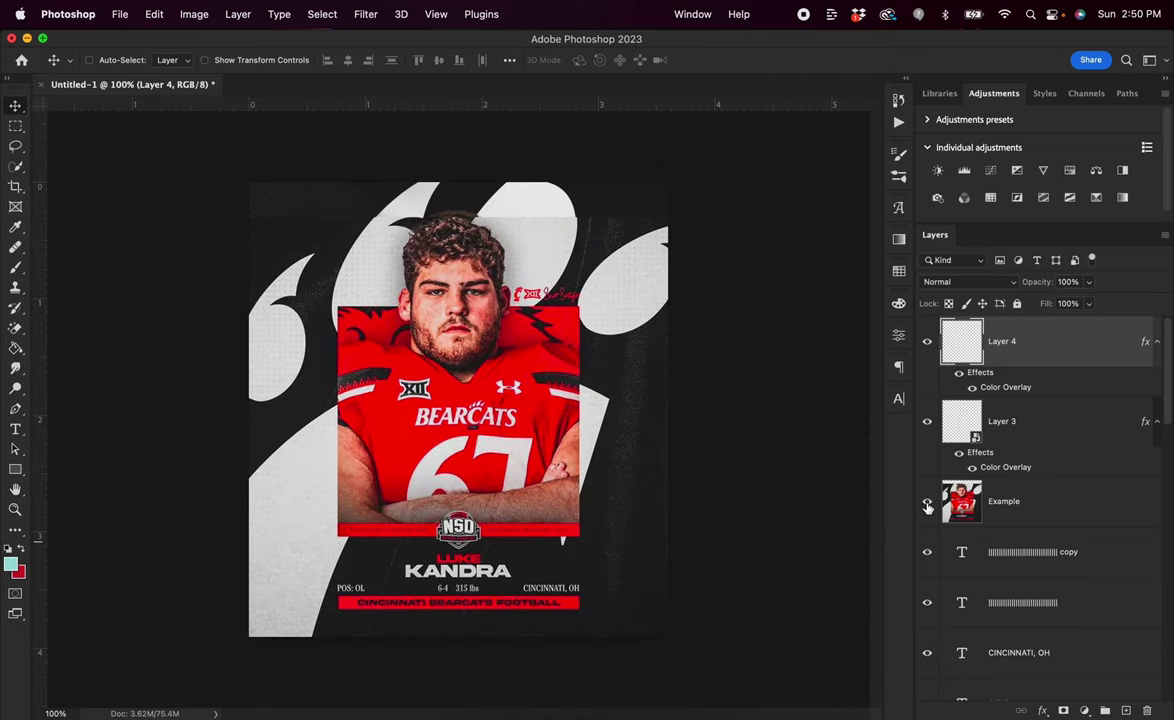
Hide the Example reference layer to reveal the finished card design
{"action": "left_click", "coordinate": [927, 505]}
{"action": "left_click", "coordinate": [927, 505]}
{"action": "left_click", "coordinate": [927, 505]}
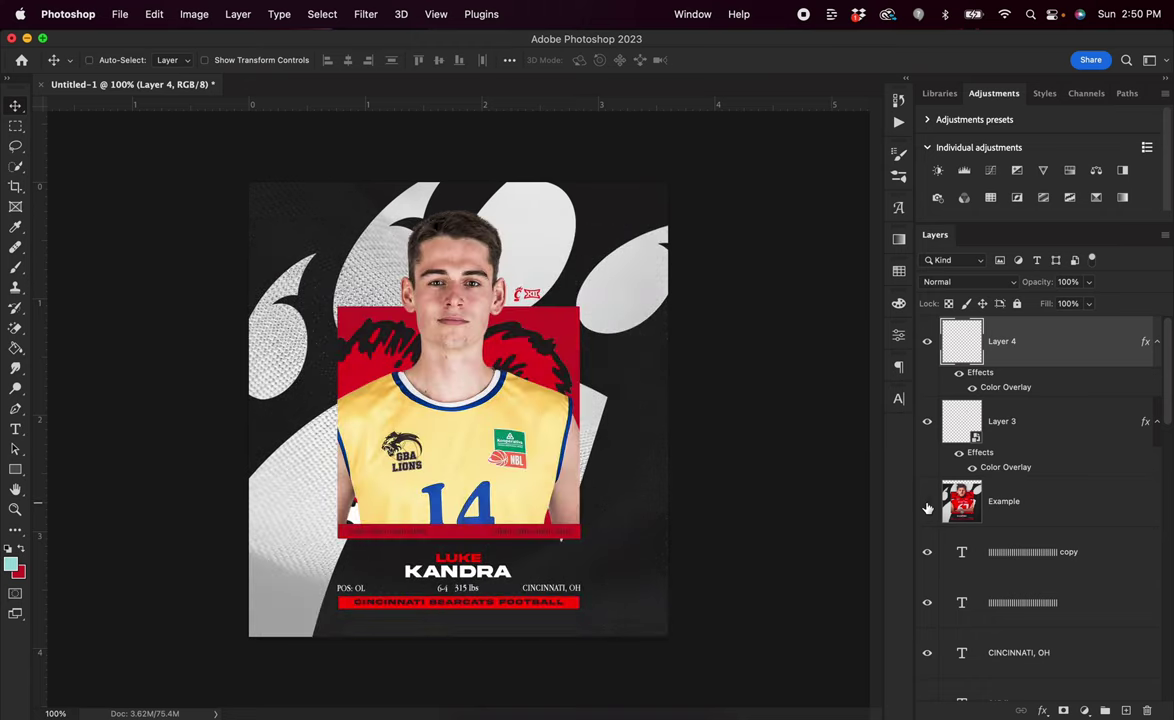